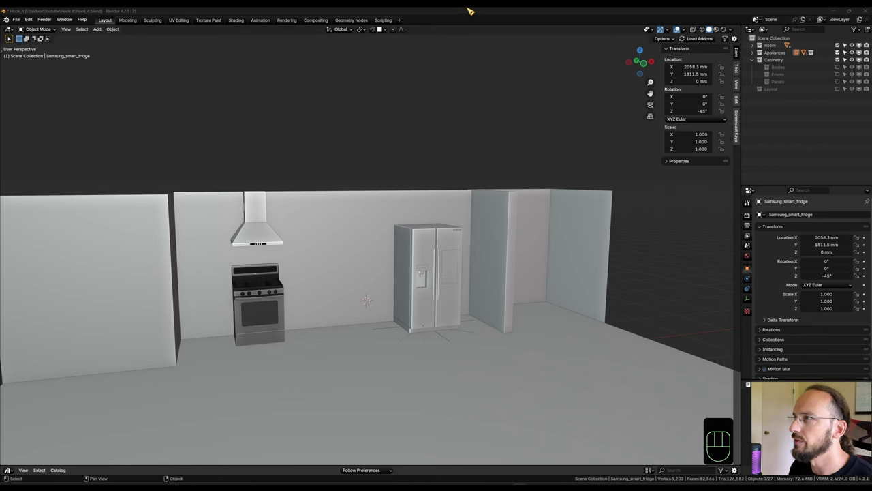
Switch to Front view and show the Layout collection's cabinet outlines, zoomed on the fridge.
{"action": "key", "text": "grave"}
{"action": "left_click", "coordinate": [320, 188]}
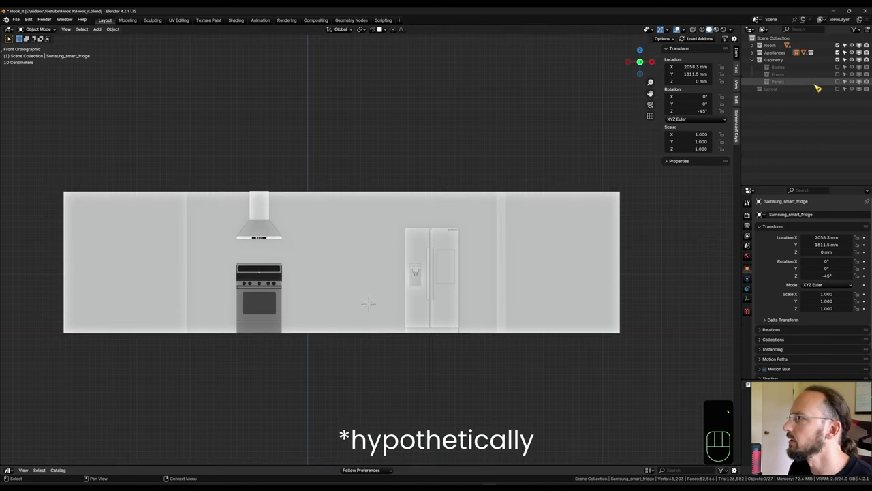
{"action": "left_click", "coordinate": [859, 88]}
{"action": "scroll", "coordinate": [443, 317], "scroll_direction": "up", "scroll_amount": 3}
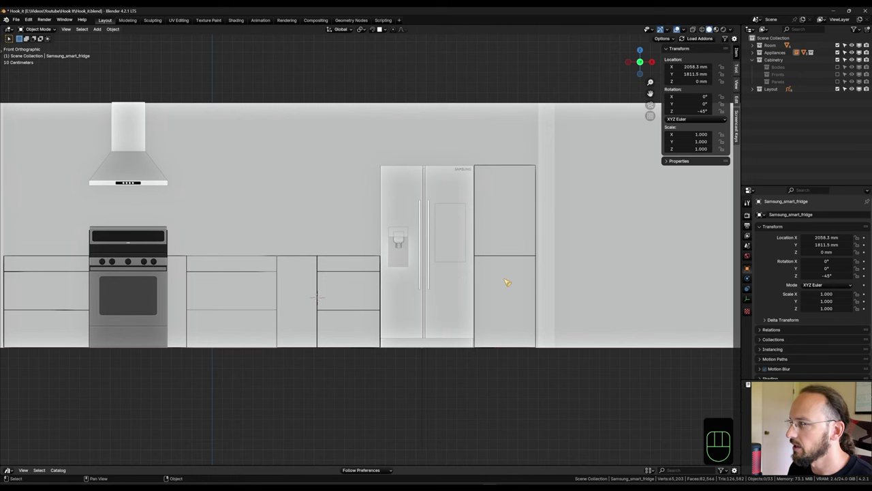
{"action": "scroll", "coordinate": [337, 363], "scroll_direction": "left", "scroll_amount": 2, "text": "ctrl"}
{"action": "scroll", "coordinate": [428, 278], "scroll_direction": "left", "scroll_amount": 1, "text": "ctrl"}
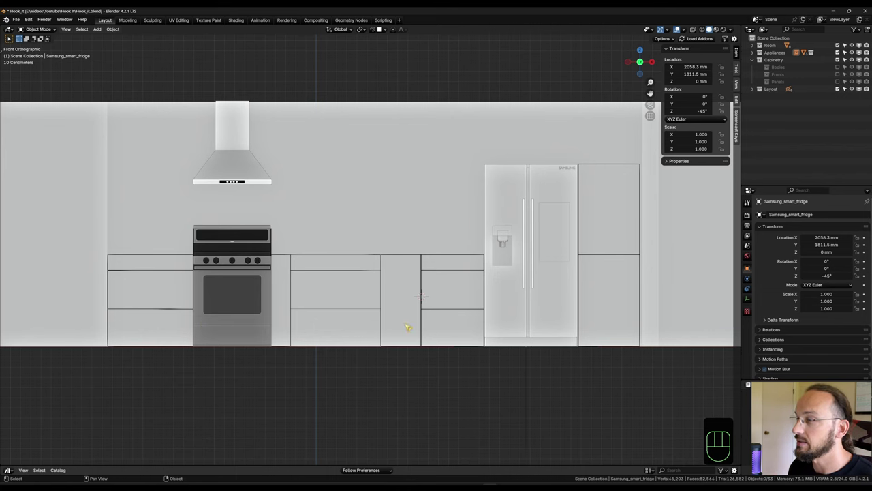
{"action": "middle_click_drag", "start_coordinate": [409, 325], "coordinate": [818, 92]}
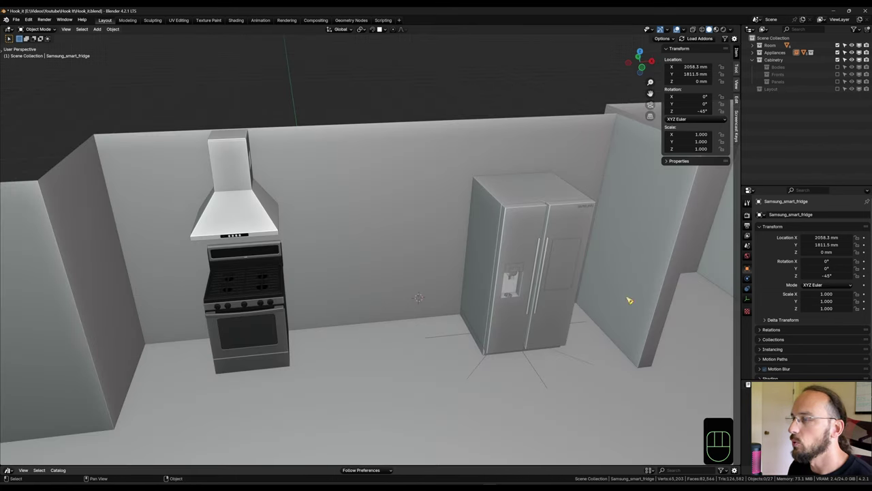
Show the Panels and Bodies collections so the base cabinet appears beside the fridge.
{"action": "middle_click_drag", "start_coordinate": [496, 376], "coordinate": [509, 362], "text": "shift"}
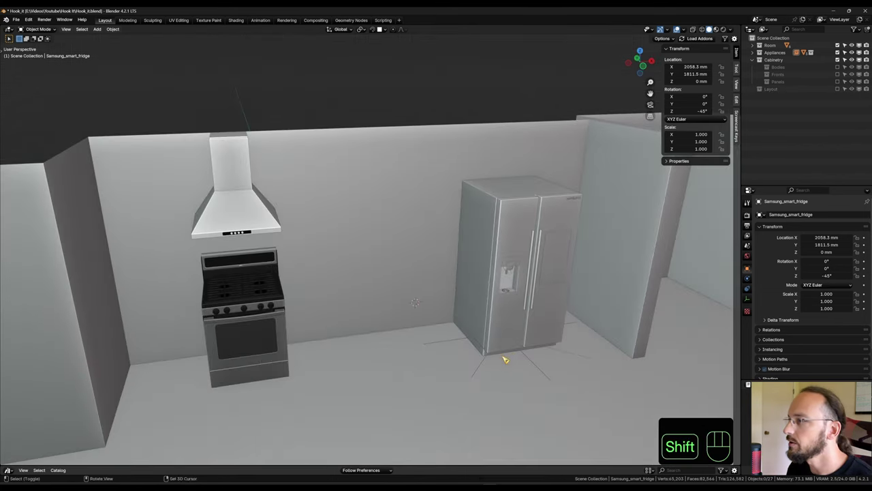
{"action": "left_click", "coordinate": [838, 81]}
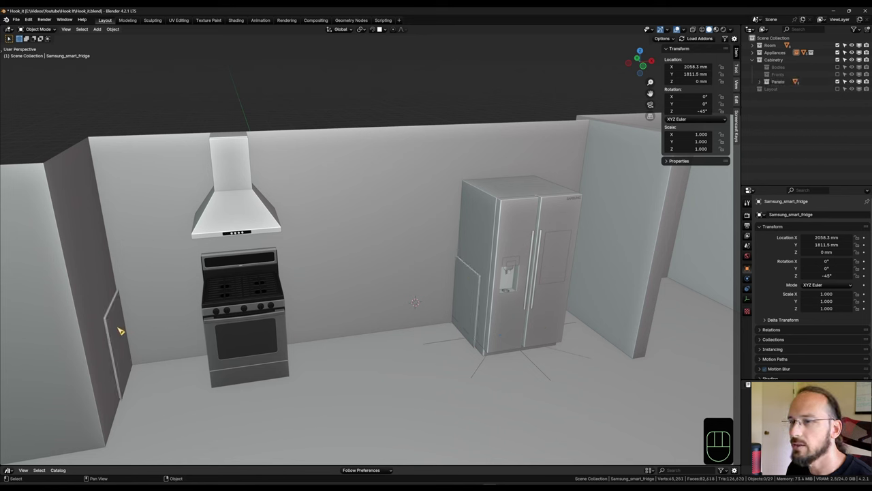
{"action": "left_click", "coordinate": [838, 67]}
{"action": "scroll", "coordinate": [481, 289], "scroll_direction": "up", "scroll_amount": 5}
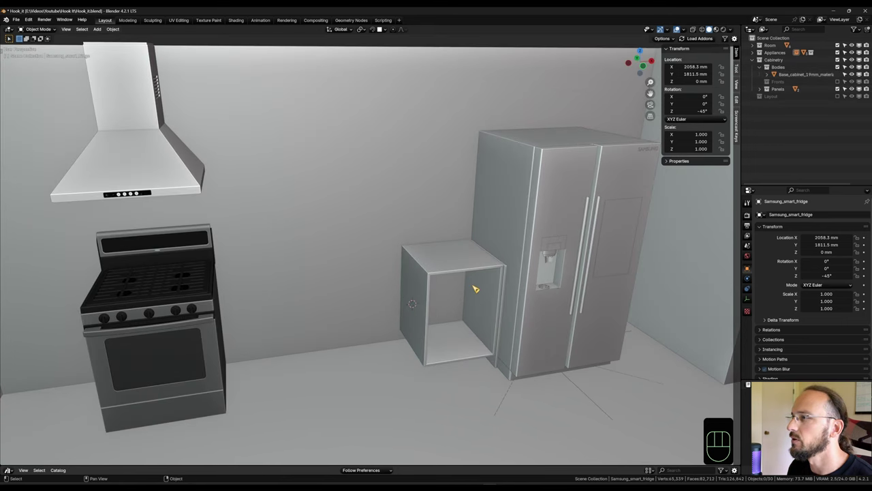
{"action": "scroll", "coordinate": [429, 276], "scroll_direction": "up", "scroll_amount": 2}
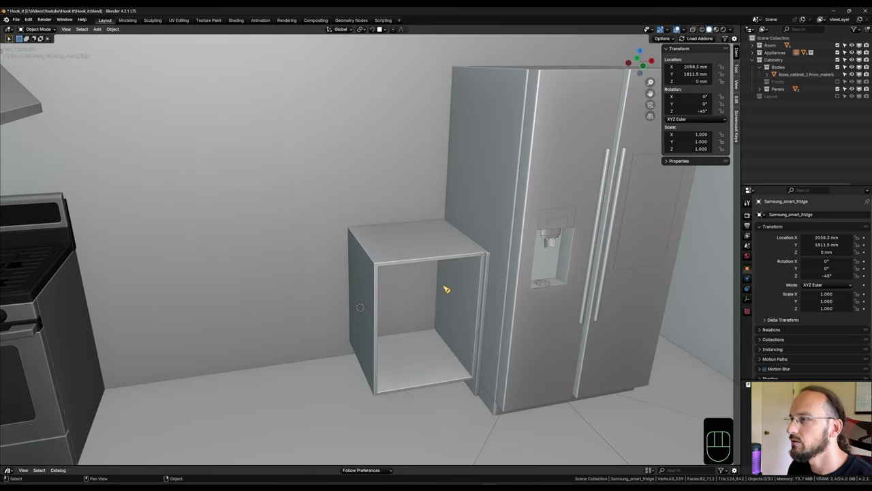
{"action": "scroll", "coordinate": [445, 282], "scroll_direction": "up", "scroll_amount": 3}
Inspect the 600 × 600 × 780 mm base cabinet's edges in Edit Mode, then duplicate it.
{"action": "left_click", "coordinate": [424, 205]}
{"action": "key", "text": "Tab"}
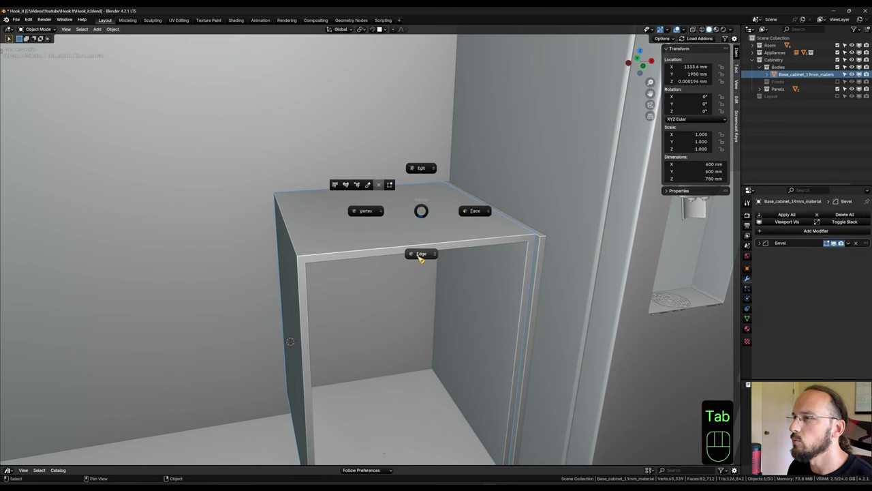
{"action": "left_click", "coordinate": [421, 254]}
{"action": "middle_click_drag", "start_coordinate": [400, 306], "coordinate": [421, 240]}
{"action": "left_click", "coordinate": [242, 202]}
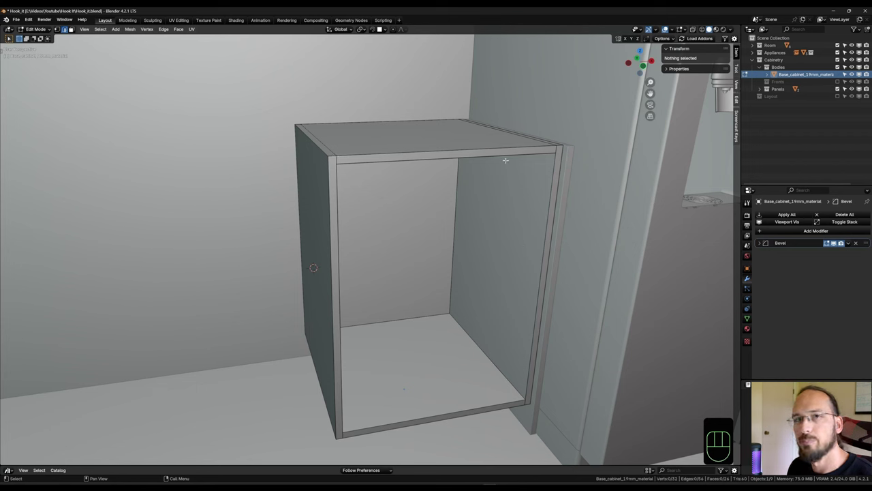
{"action": "middle_click_drag", "start_coordinate": [511, 159], "coordinate": [510, 204], "text": "shift"}
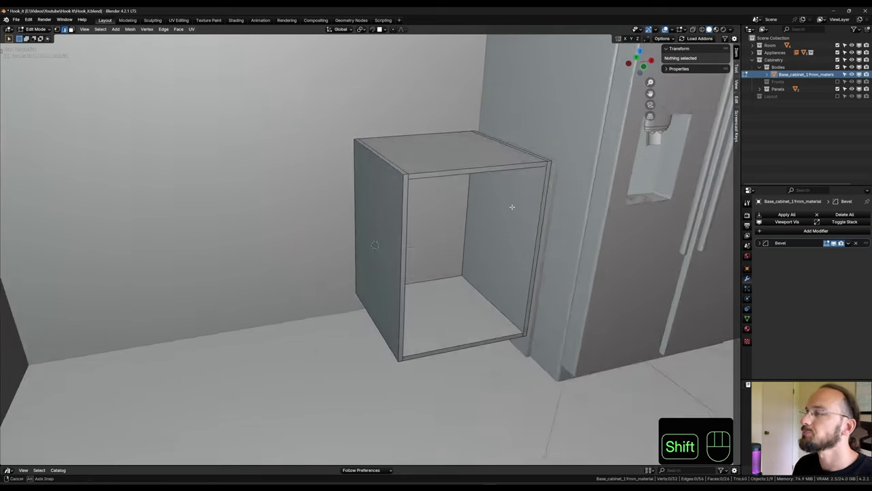
{"action": "key", "text": "Tab"}
{"action": "middle_click_drag", "start_coordinate": [378, 247], "coordinate": [475, 230]}
{"action": "scroll", "coordinate": [457, 263], "scroll_direction": "down", "scroll_amount": 5}
{"action": "middle_click_drag", "start_coordinate": [486, 275], "coordinate": [477, 289], "text": "shift"}
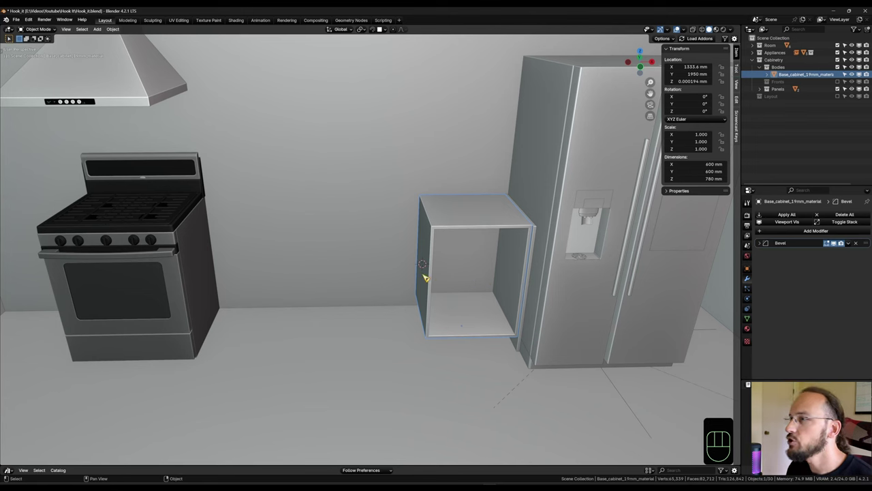
{"action": "key", "text": "shift+d"}
Snap the duplicated cabinet along X against the side of the stove.
{"action": "key", "text": "x"}
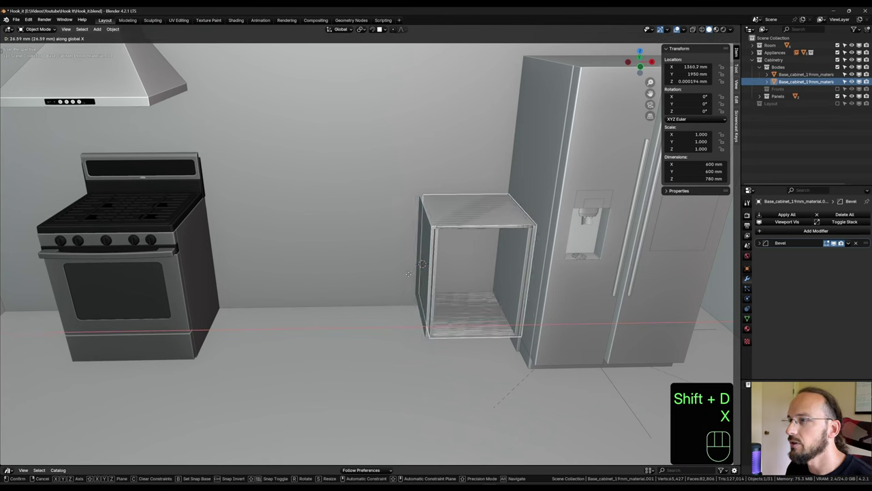
{"action": "key", "text": "ctrl"}
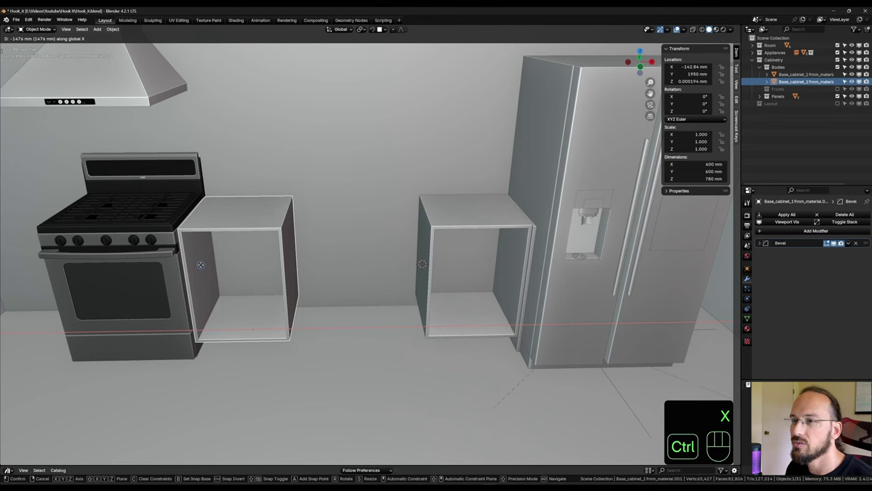
{"action": "left_click", "coordinate": [200, 264], "text": "ctrl"}
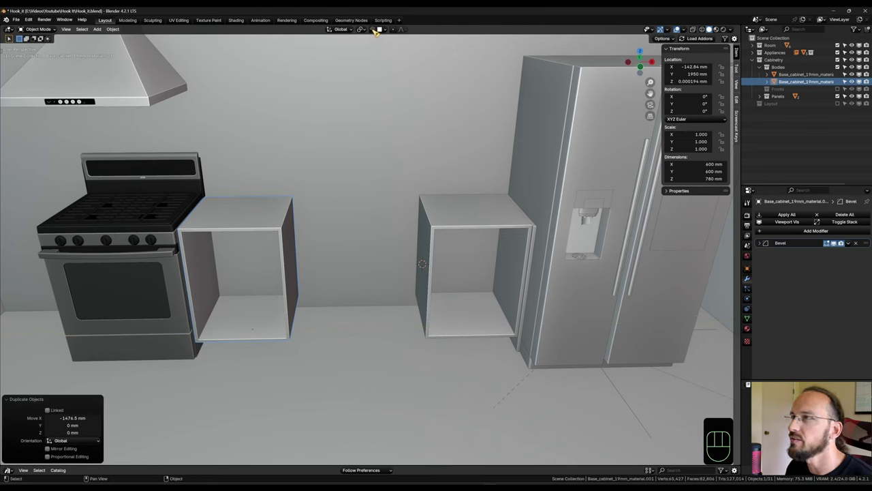
Move the copy's right side -400 mm on X, making it a 200 mm-wide cabinet.
{"action": "key", "text": "Tab"}
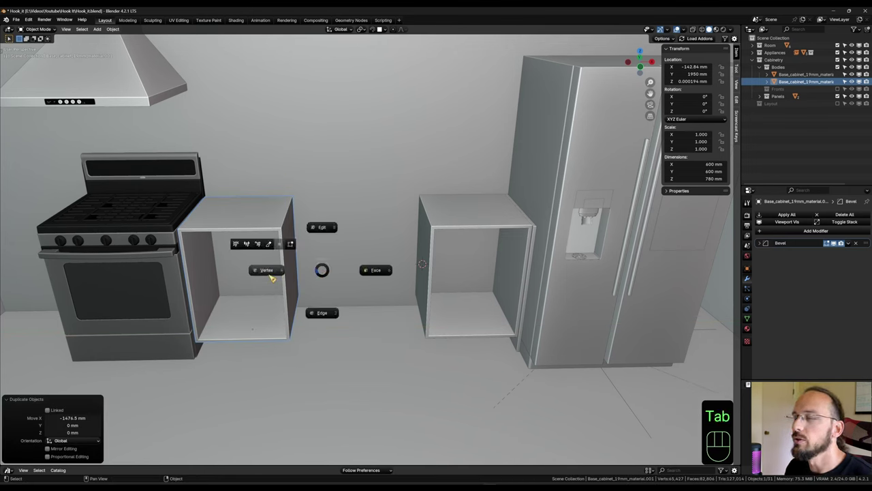
{"action": "key", "text": "shift+z"}
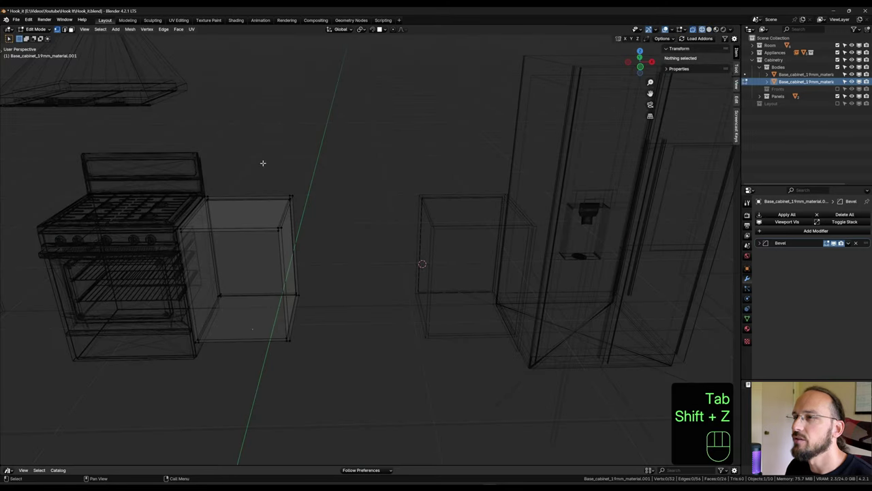
{"action": "left_click_drag", "start_coordinate": [263, 163], "coordinate": [392, 412]}
{"action": "key", "text": "shift+z"}
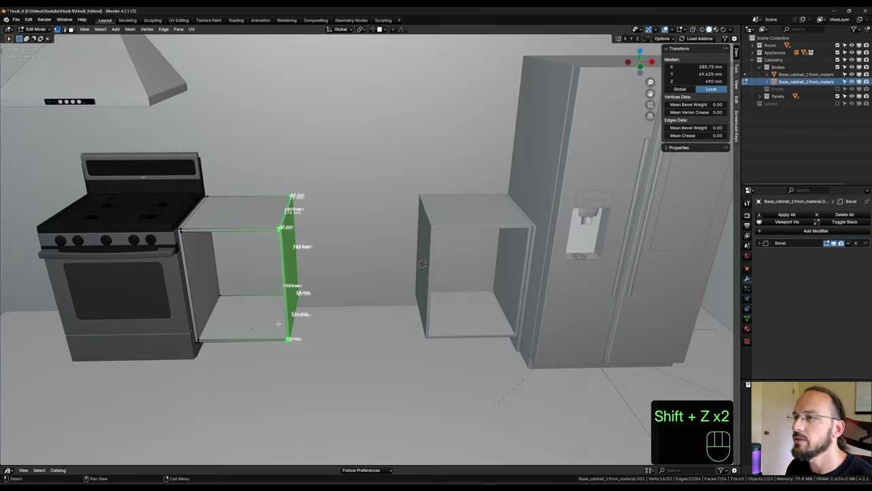
{"action": "key", "text": "g"}
{"action": "key", "text": "x"}
{"action": "key", "text": "KP_Subtract"}
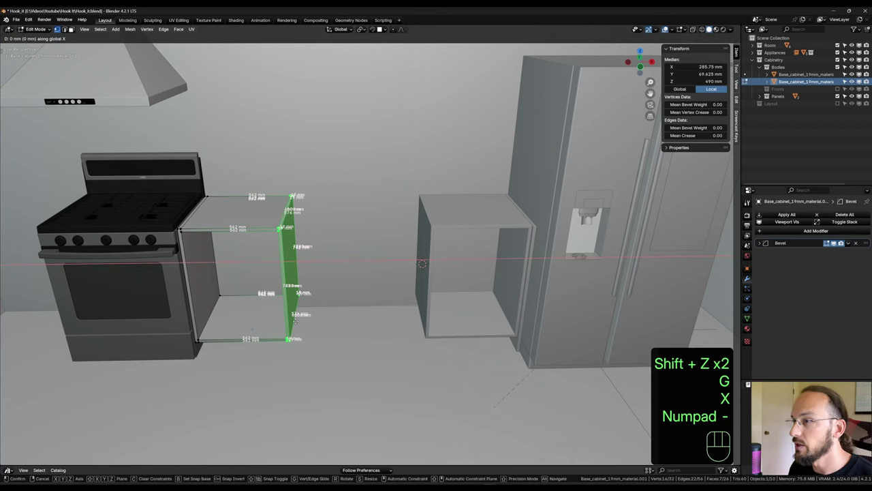
{"action": "key", "text": "KP_4"}
{"action": "key", "text": "KP_0"}
{"action": "key", "text": "KP_0"}
{"action": "key", "text": "KP_Enter"}
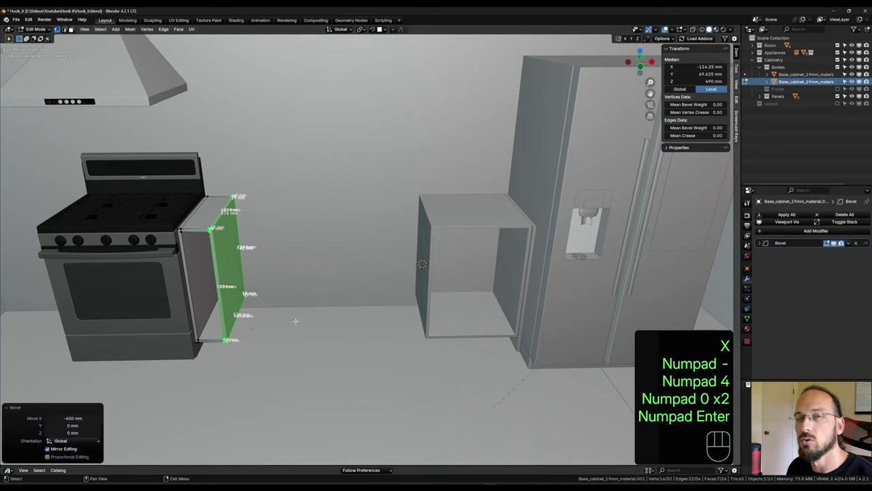
{"action": "key", "text": "Tab"}
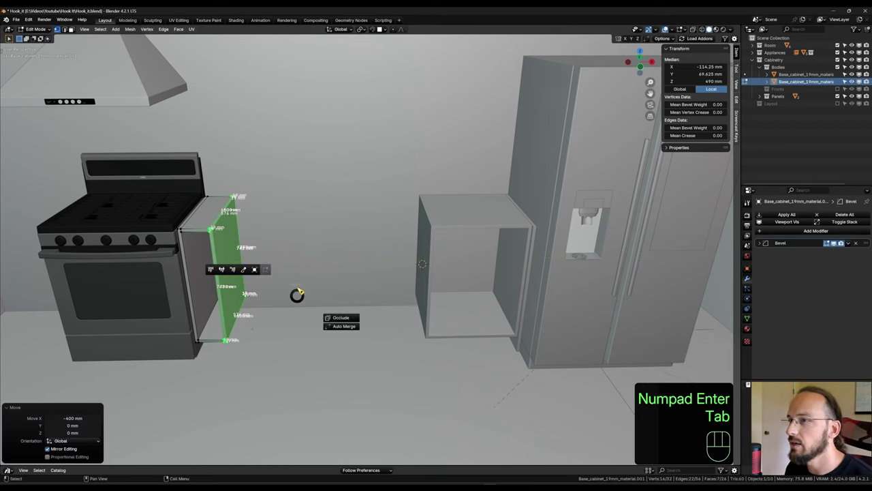
{"action": "scroll", "coordinate": [273, 257], "scroll_direction": "up", "scroll_amount": 3}
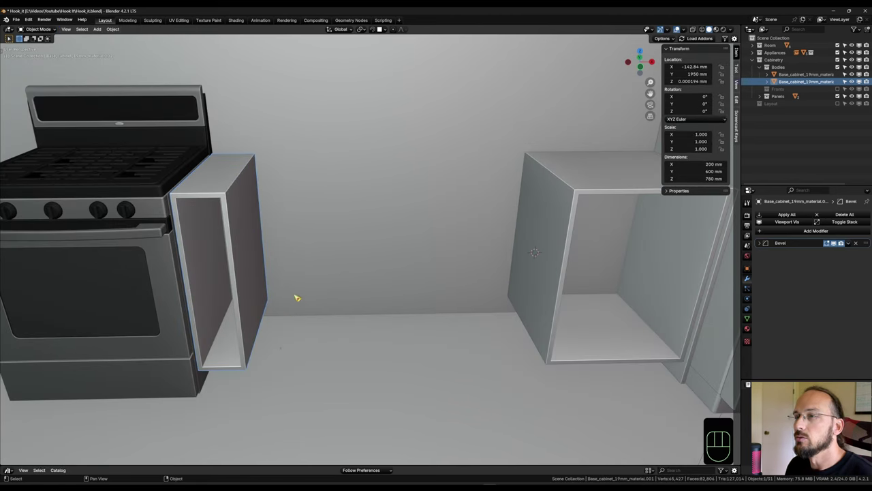
Duplicate the narrow cabinet and snap the copy beside the fridge-side cabinet.
{"action": "key", "text": "shift+d"}
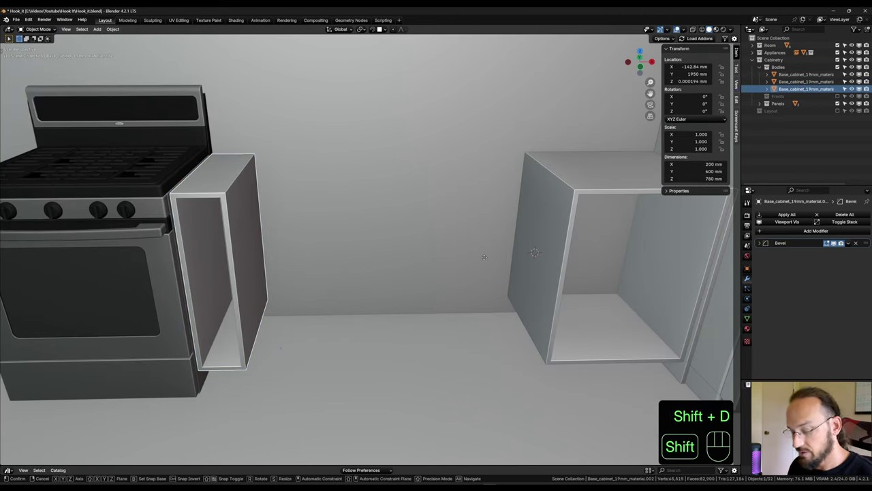
{"action": "key", "text": "x"}
{"action": "key", "text": "ctrl"}
{"action": "left_click", "coordinate": [551, 245]}
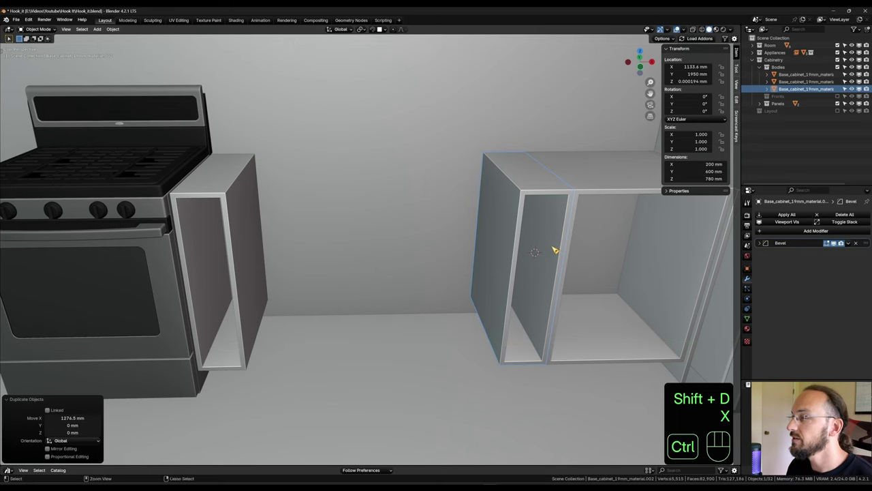
{"action": "middle_click_drag", "start_coordinate": [525, 279], "coordinate": [486, 267]}
Select all of the new copy's left-side vertices in wireframe view.
{"action": "key", "text": "Tab"}
{"action": "left_click", "coordinate": [417, 273]}
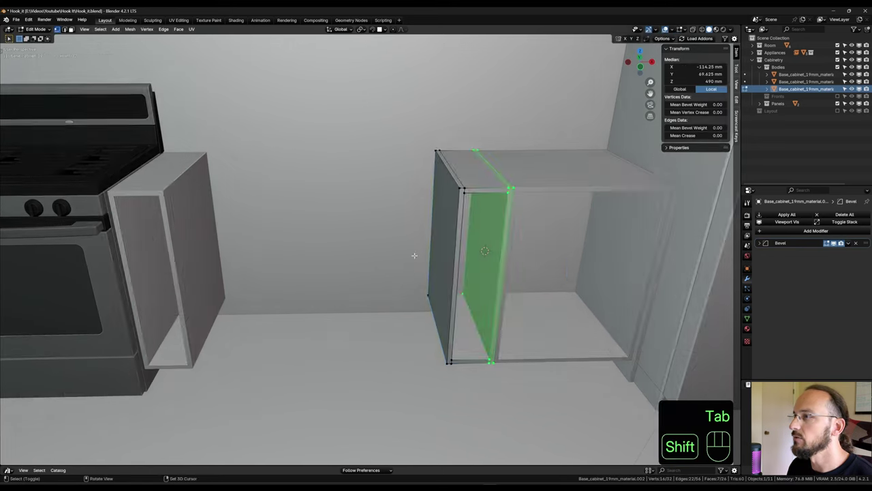
{"action": "key", "text": "shift+z"}
{"action": "middle_click_drag", "start_coordinate": [379, 125], "coordinate": [274, 95]}
{"action": "left_click_drag", "start_coordinate": [275, 96], "coordinate": [342, 396], "text": "shift"}
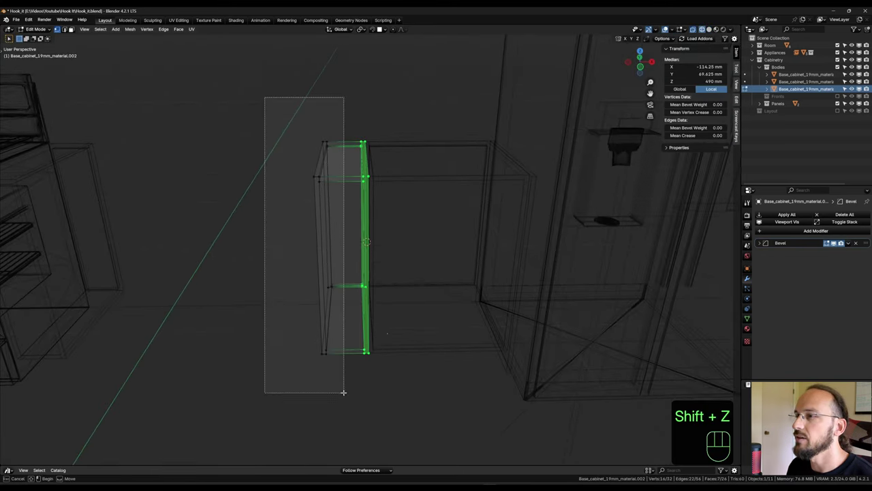
{"action": "middle_click_drag", "start_coordinate": [342, 395], "coordinate": [409, 325]}
{"action": "key", "text": "shift+z"}
Move the left side -200 mm on X, widening the copy to 400 mm.
{"action": "key", "text": "g"}
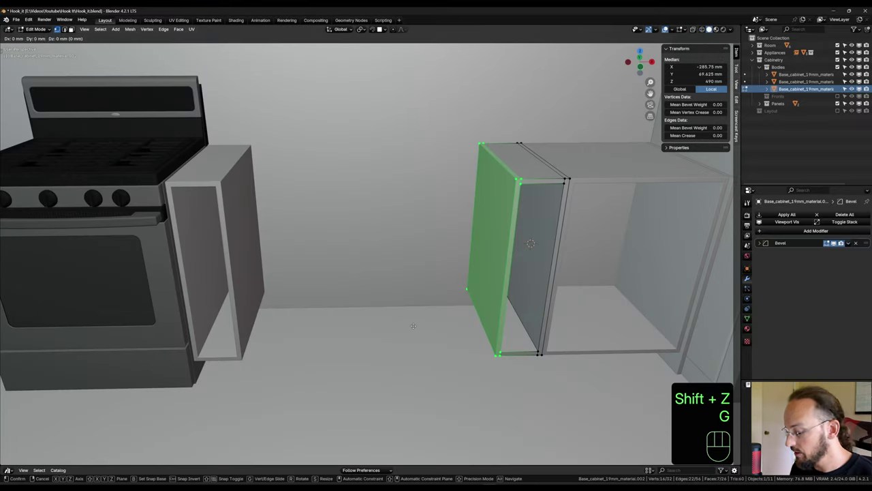
{"action": "key", "text": "x"}
{"action": "key", "text": "KP_2"}
{"action": "key", "text": "KP_0"}
{"action": "key", "text": "KP_0"}
{"action": "key", "text": "KP_Subtract"}
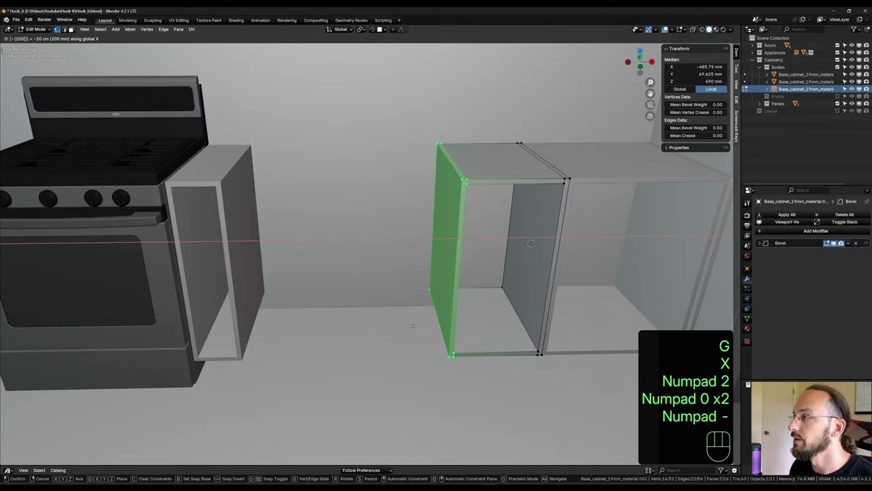
{"action": "key", "text": "KP_Enter"}
{"action": "key", "text": "Tab"}
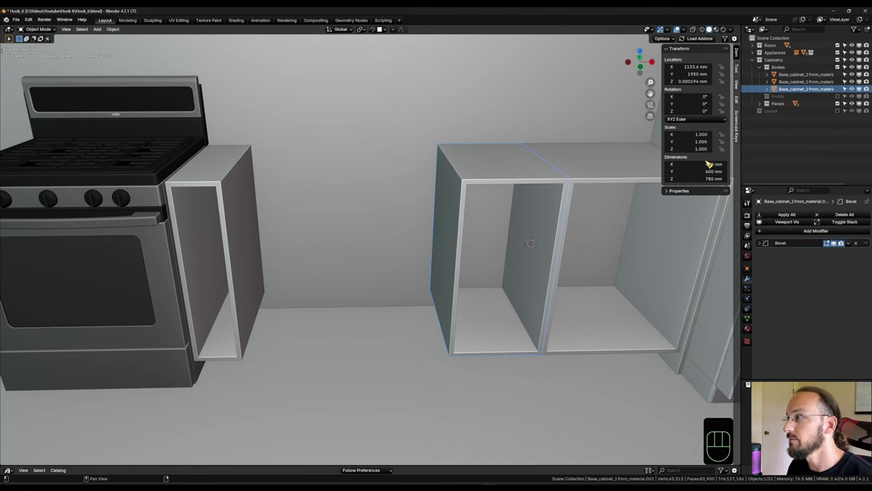
{"action": "scroll", "coordinate": [506, 278], "scroll_direction": "up", "scroll_amount": 1}
Duplicate the 400 mm cabinet and slide it along X against its neighbour.
{"action": "key", "text": "shift+d"}
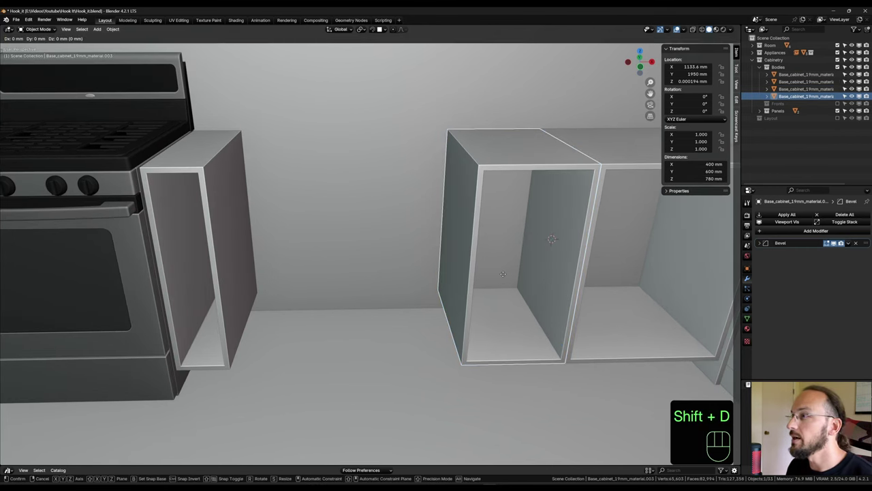
{"action": "key", "text": "x"}
{"action": "left_click", "coordinate": [394, 278]}
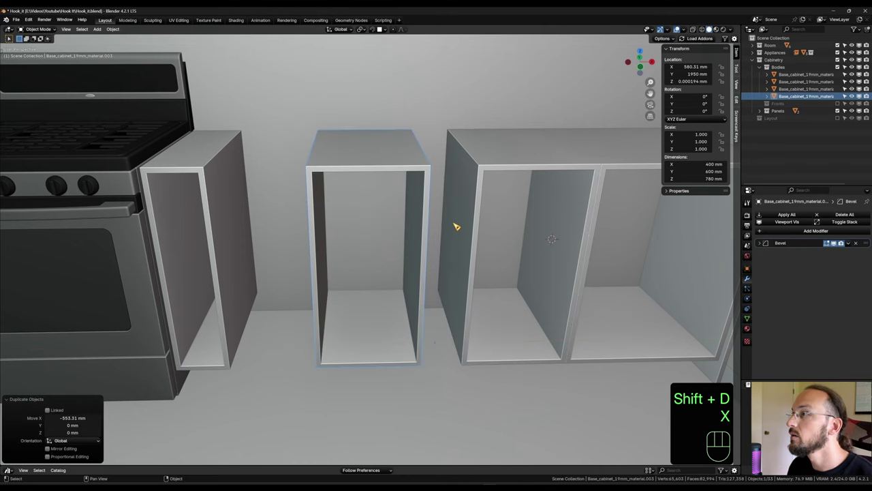
{"action": "key", "text": "g"}
{"action": "key", "text": "x"}
{"action": "left_click", "coordinate": [389, 253]}
Move the copy's left side 476 mm along X, widening it to 876 mm.
{"action": "key", "text": "Tab"}
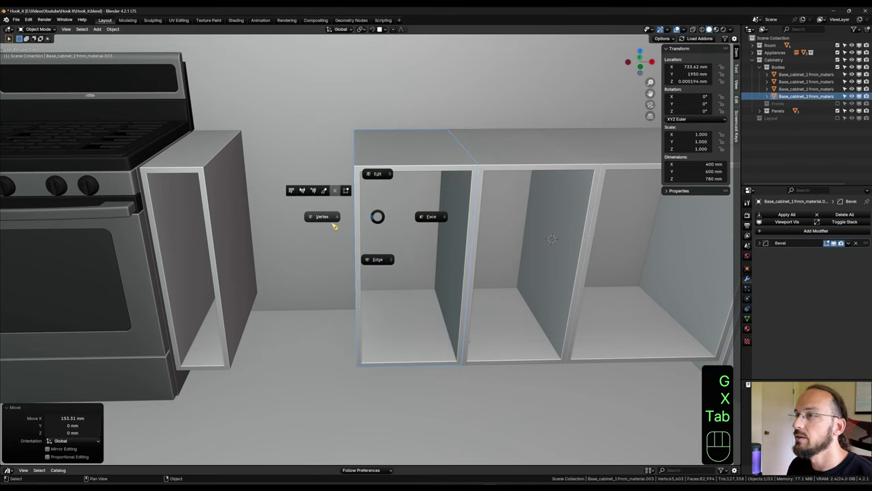
{"action": "key", "text": "g"}
{"action": "key", "text": "x"}
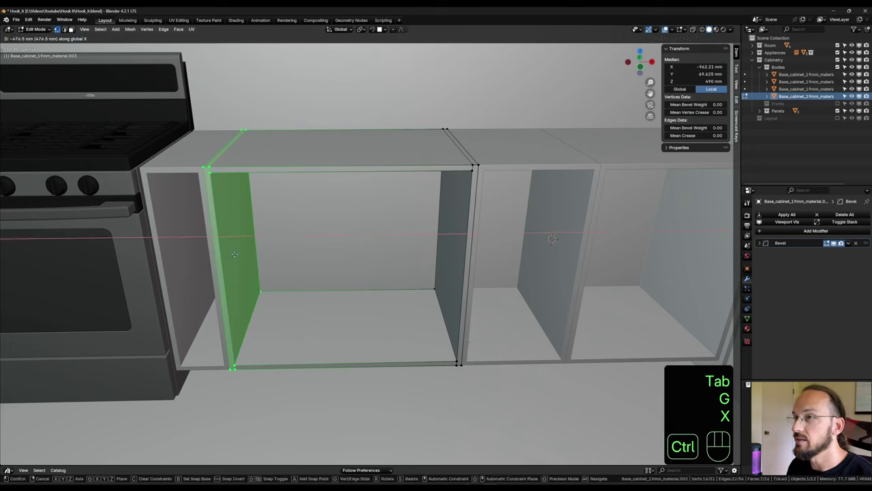
{"action": "left_click", "coordinate": [282, 291]}
{"action": "scroll", "coordinate": [281, 291], "scroll_direction": "down", "scroll_amount": 2}
{"action": "key", "text": "Tab"}
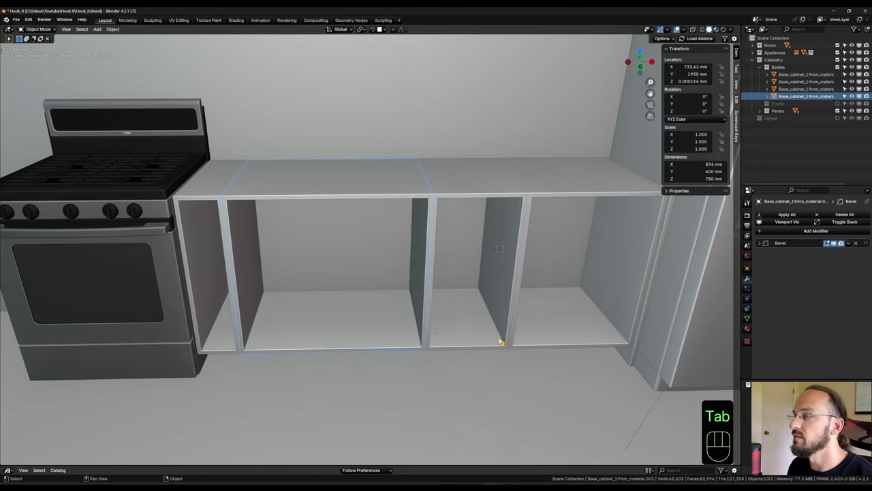
{"action": "scroll", "coordinate": [493, 352], "scroll_direction": "down", "scroll_amount": 3}
{"action": "scroll", "coordinate": [507, 340], "scroll_direction": "up", "scroll_amount": 1}
{"action": "middle_click_drag", "start_coordinate": [507, 341], "coordinate": [510, 351], "text": "shift"}
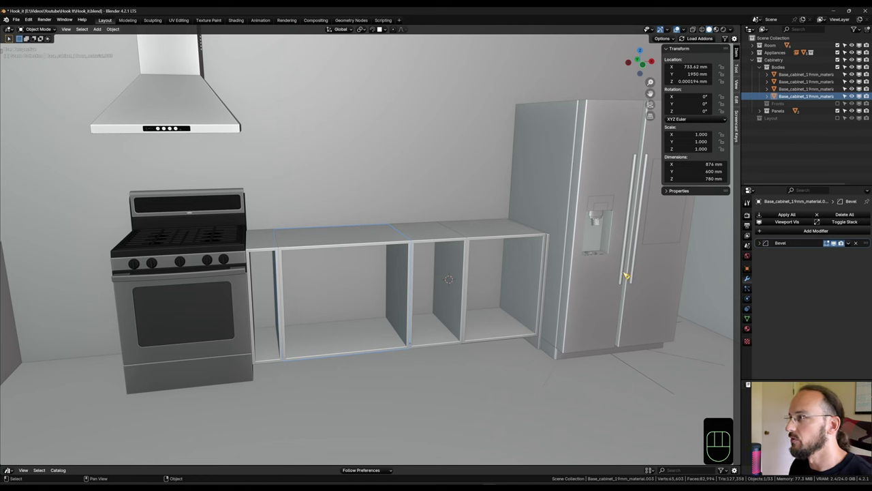
Show the Fronts collection, inspect the shaker drawer fronts closely, and select the lowest drawer front.
{"action": "left_click", "coordinate": [839, 103]}
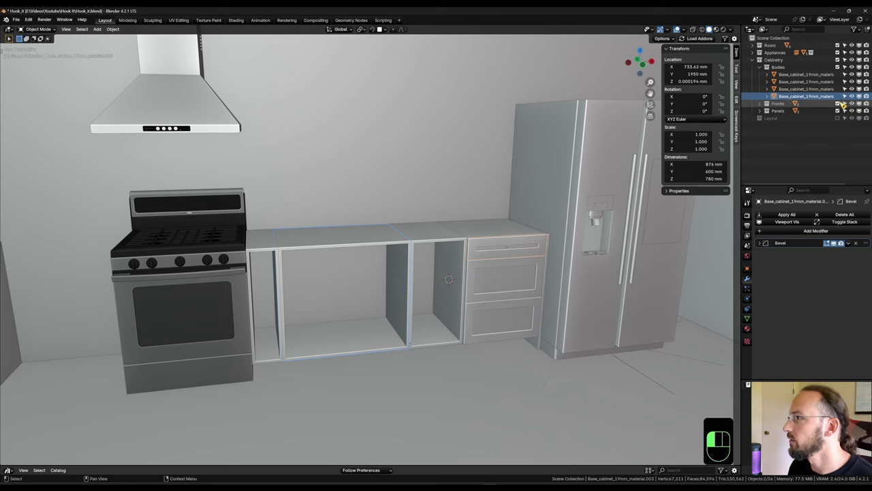
{"action": "scroll", "coordinate": [429, 307], "scroll_direction": "up", "scroll_amount": 8}
{"action": "middle_click_drag", "start_coordinate": [541, 306], "coordinate": [390, 269], "text": "shift"}
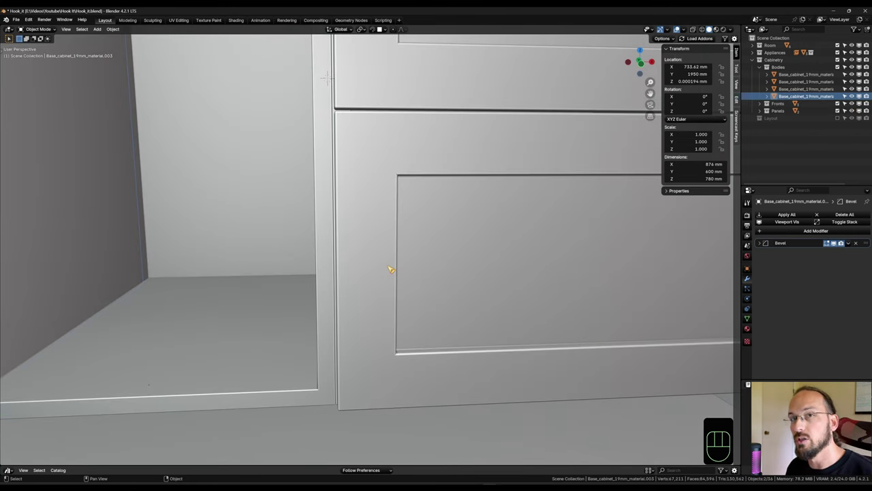
{"action": "scroll", "coordinate": [467, 249], "scroll_direction": "down", "scroll_amount": 6}
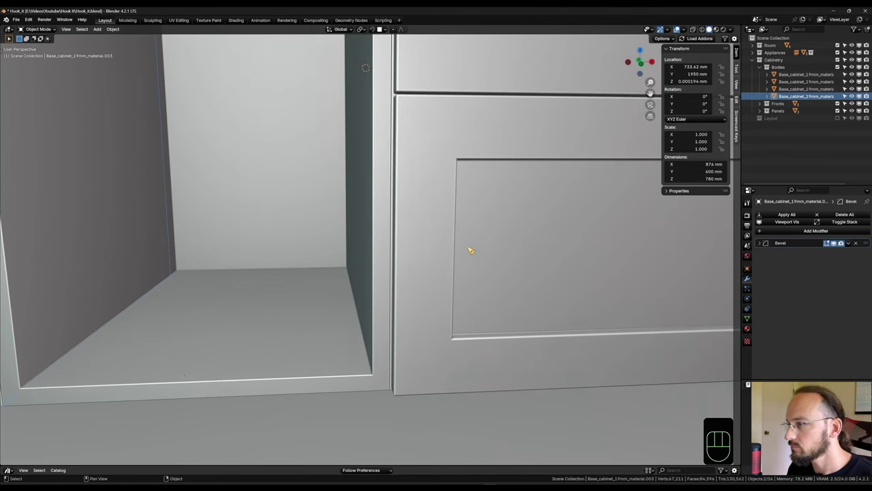
{"action": "middle_click_drag", "start_coordinate": [481, 253], "coordinate": [529, 319], "text": "shift"}
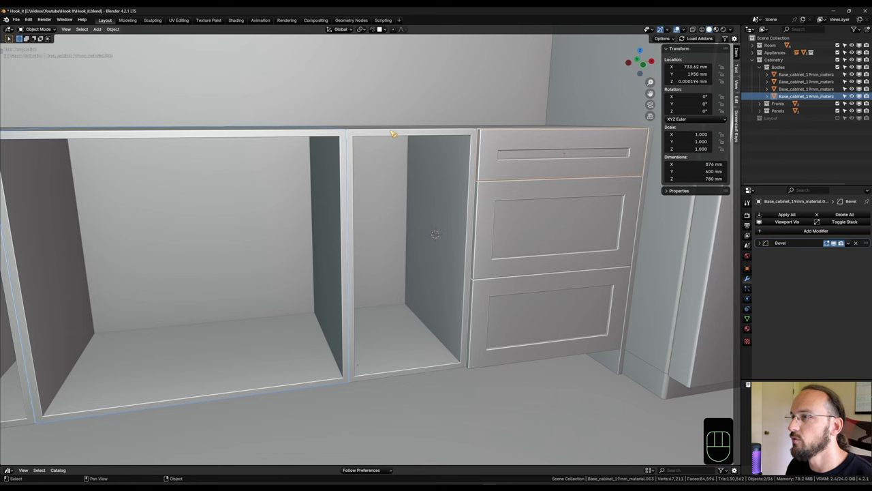
{"action": "left_click", "coordinate": [504, 334]}
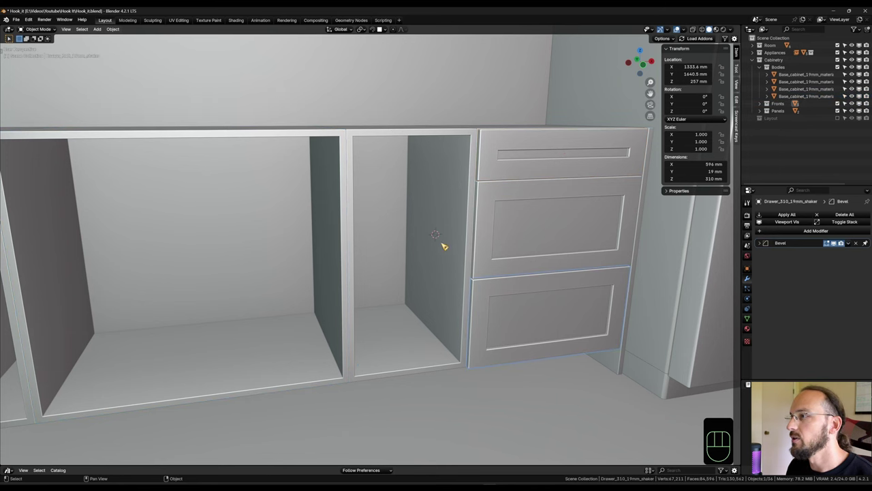
Isolate the lower drawer front together with the narrow 400 mm cabinet body.
{"action": "left_click", "coordinate": [415, 135], "text": "shift"}
{"action": "key", "text": "KP_Divide"}
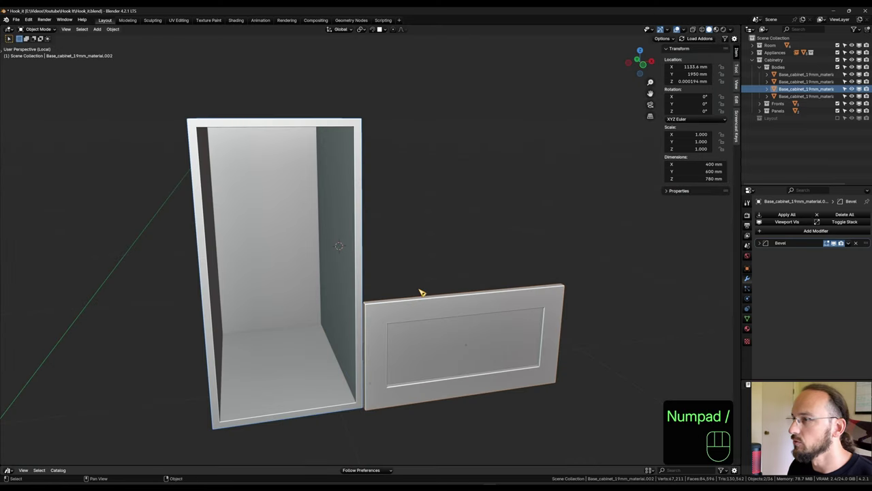
{"action": "middle_click_drag", "start_coordinate": [440, 253], "coordinate": [534, 226]}
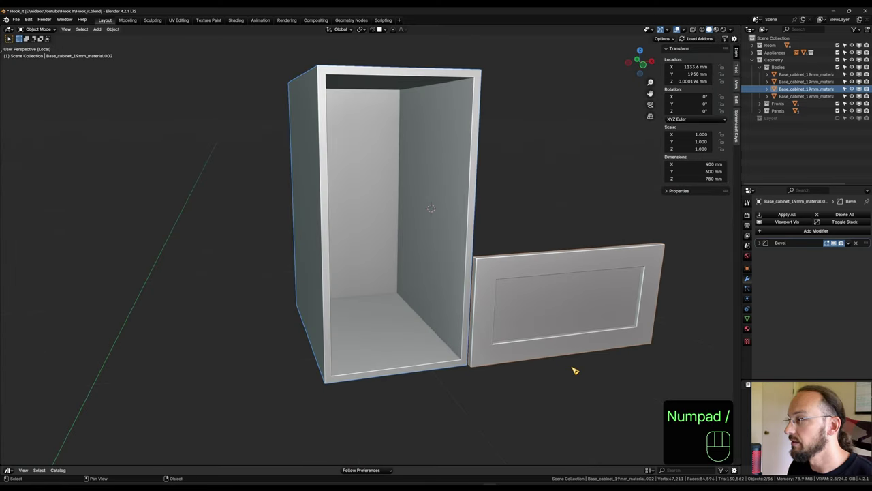
{"action": "left_click", "coordinate": [571, 335]}
{"action": "middle_click_drag", "start_coordinate": [556, 387], "coordinate": [589, 406]}
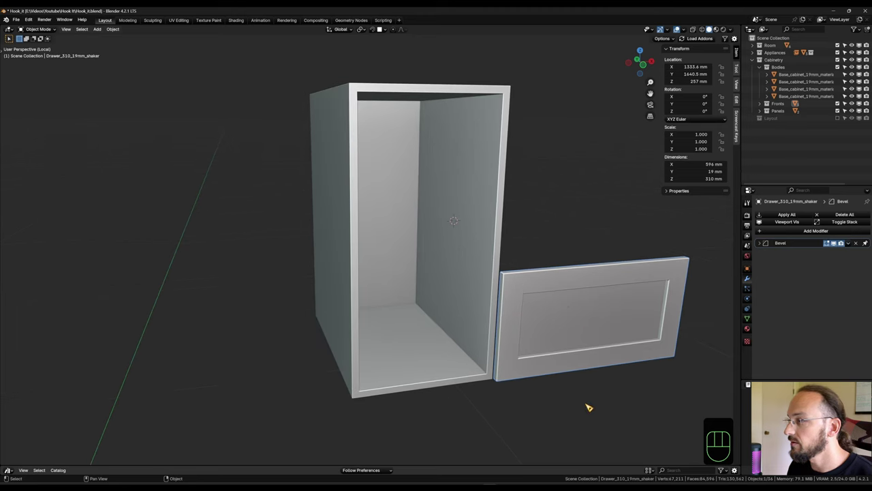
Duplicate the drawer front 402 mm left along X, then nudge it 1 mm further.
{"action": "key", "text": "shift+d"}
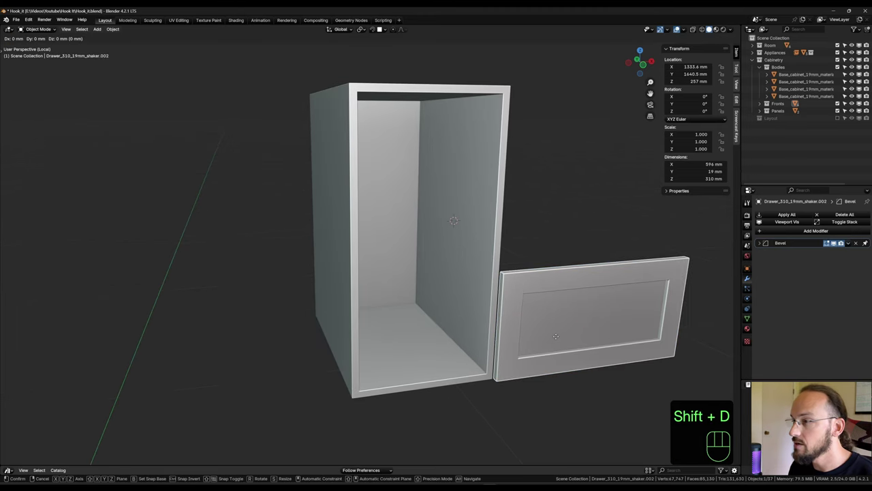
{"action": "key", "text": "x"}
{"action": "left_click", "coordinate": [338, 278]}
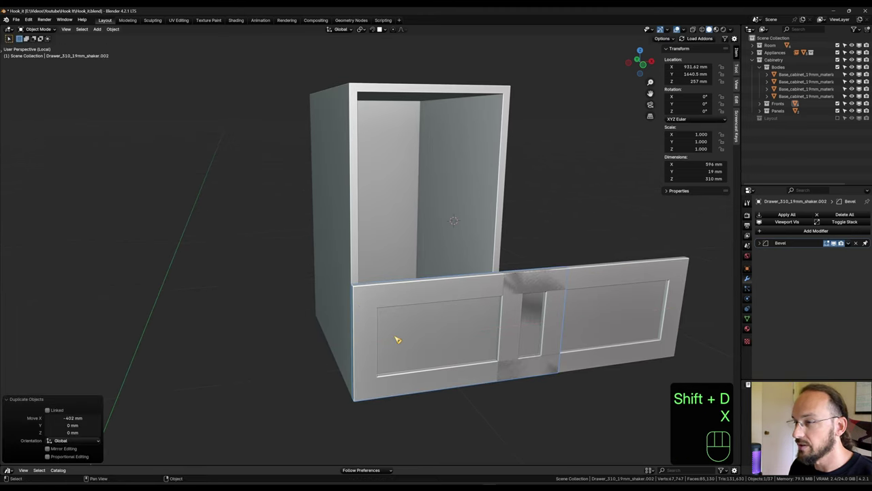
{"action": "key", "text": "g"}
{"action": "key", "text": "x"}
{"action": "key", "text": "KP_1"}
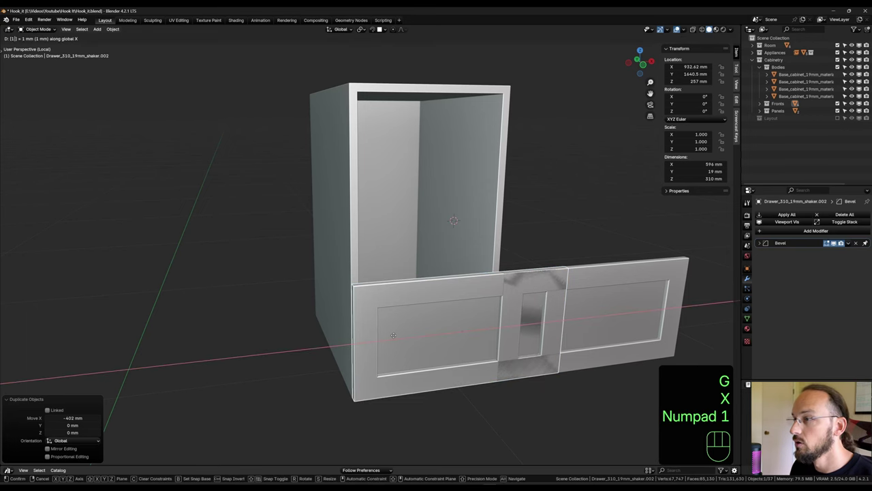
{"action": "key", "text": "KP_Enter"}
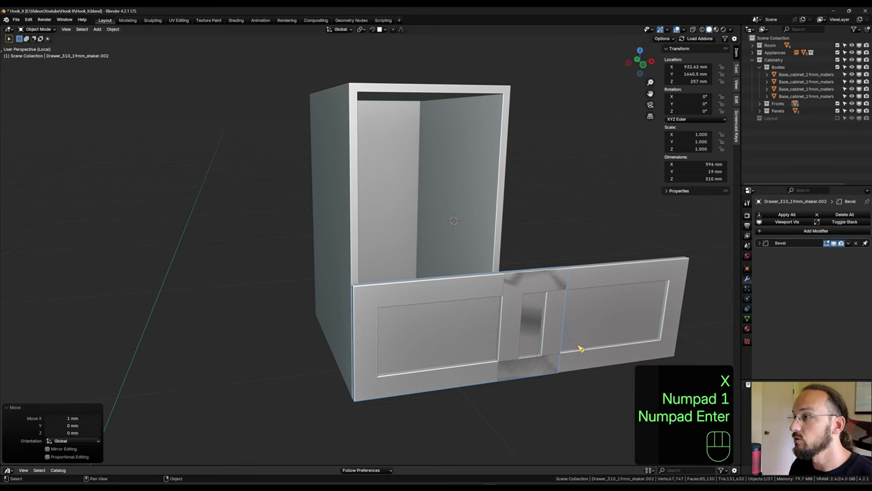
{"action": "middle_click_drag", "start_coordinate": [577, 348], "coordinate": [568, 348], "text": "shift"}
Move the copy's right-hand vertex column 233.6 mm left along X.
{"action": "key", "text": "Tab"}
{"action": "left_click", "coordinate": [498, 349]}
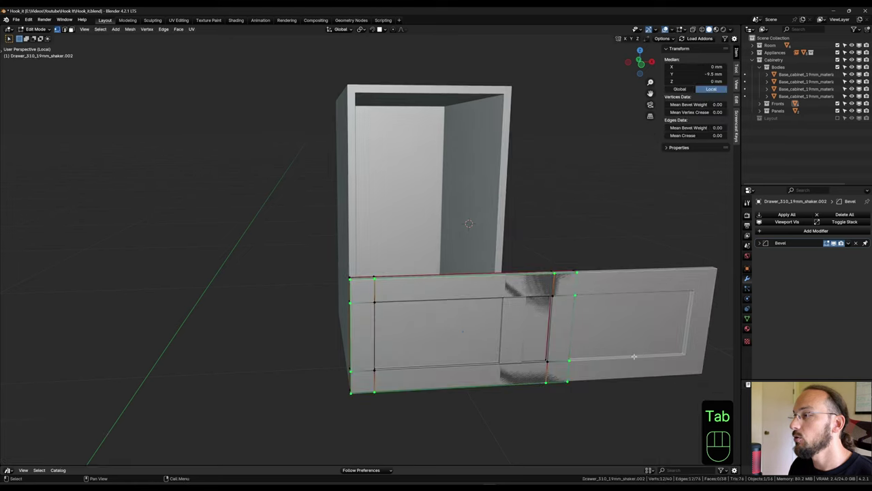
{"action": "middle_click_drag", "start_coordinate": [623, 355], "coordinate": [568, 355], "text": "shift"}
{"action": "key", "text": "shift+z"}
{"action": "left_click_drag", "start_coordinate": [458, 238], "coordinate": [575, 438]}
{"action": "key", "text": "g"}
{"action": "key", "text": "x"}
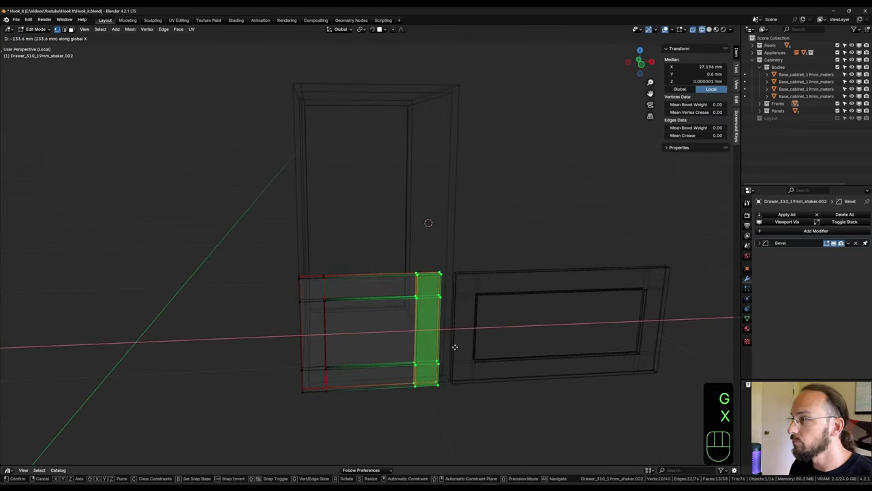
{"action": "left_click", "coordinate": [454, 346]}
{"action": "middle_click_drag", "start_coordinate": [530, 276], "coordinate": [481, 284]}
{"action": "key", "text": "shift+z"}
{"action": "scroll", "coordinate": [481, 283], "scroll_direction": "up", "scroll_amount": 4}
Align the vertex column with the cabinet's edge, then offset it -2 mm on X.
{"action": "key", "text": "g"}
{"action": "key", "text": "x"}
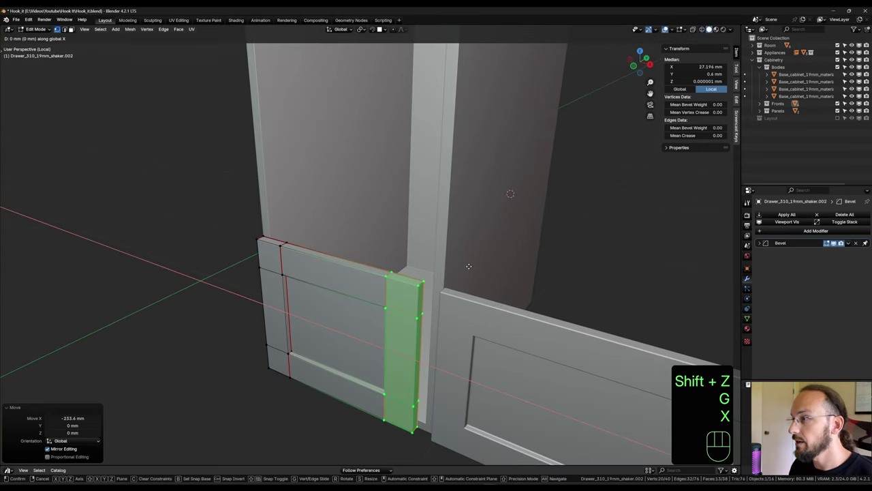
{"action": "left_click", "coordinate": [447, 378]}
{"action": "middle_click_drag", "start_coordinate": [422, 387], "coordinate": [475, 373]}
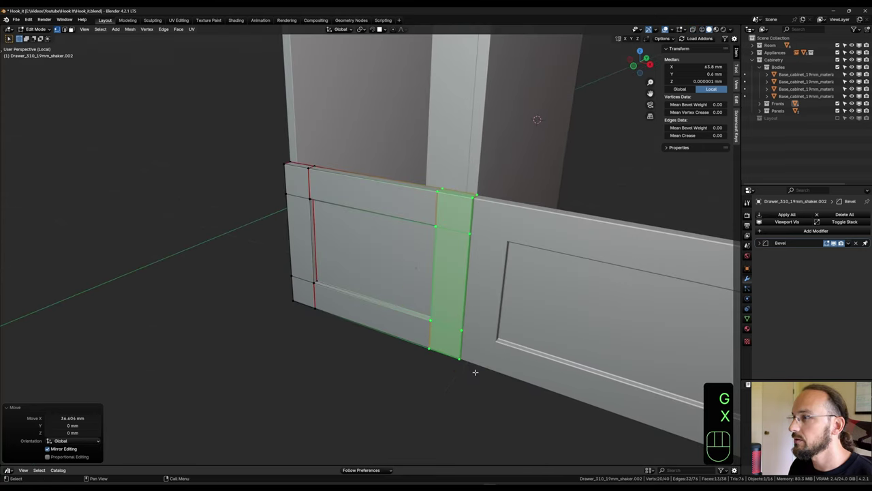
{"action": "key", "text": "g"}
{"action": "key", "text": "x"}
{"action": "key", "text": "KP_2"}
{"action": "key", "text": "KP_Subtract"}
{"action": "key", "text": "KP_Enter"}
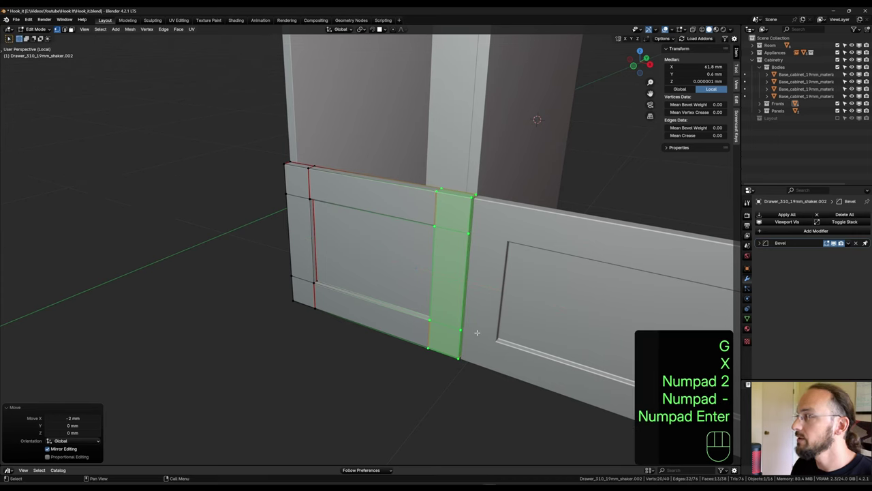
Raise the front's top vertex strip 468 mm on Z to the cabinet top.
{"action": "middle_click_drag", "start_coordinate": [366, 293], "coordinate": [484, 304]}
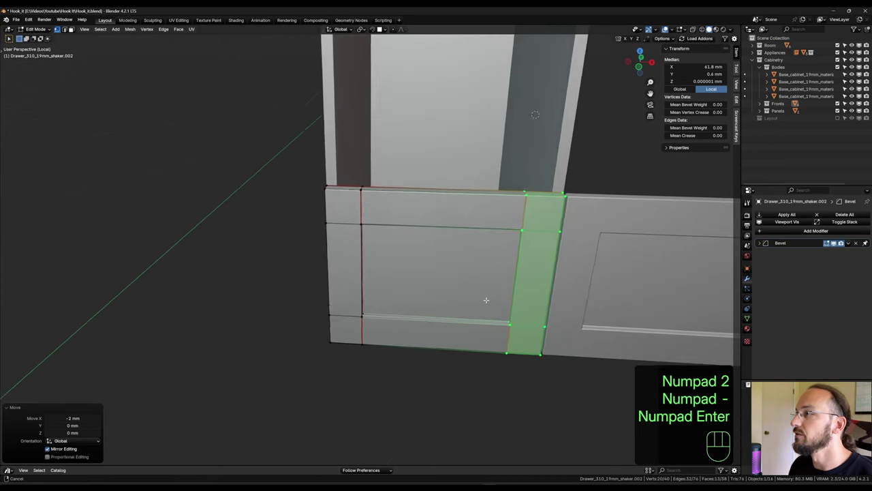
{"action": "key", "text": "shift+z"}
{"action": "left_click_drag", "start_coordinate": [215, 128], "coordinate": [540, 240]}
{"action": "key", "text": "shift+z"}
{"action": "mouse_move", "coordinate": [601, 267]}
{"action": "middle_mouse_down"}
{"action": "mouse_move", "coordinate": [577, 251]}
{"action": "mouse_move", "coordinate": [492, 341]}
{"action": "middle_mouse_up"}
{"action": "key", "text": "g"}
{"action": "key", "text": "z"}
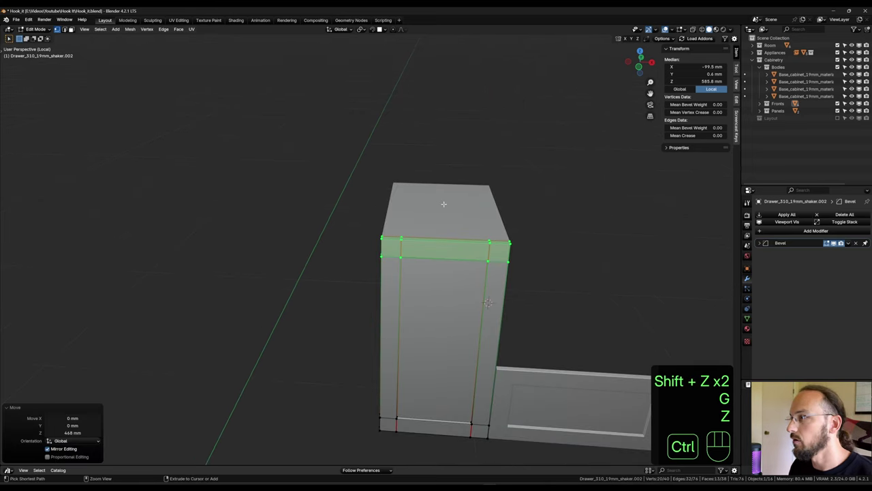
{"action": "left_click", "coordinate": [464, 237]}
Lower the top strip 2 mm, check the 397 × 776 mm door's fit, and exit isolation.
{"action": "key", "text": "g"}
{"action": "key", "text": "z"}
{"action": "key", "text": "KP_2"}
{"action": "key", "text": "KP_Subtract"}
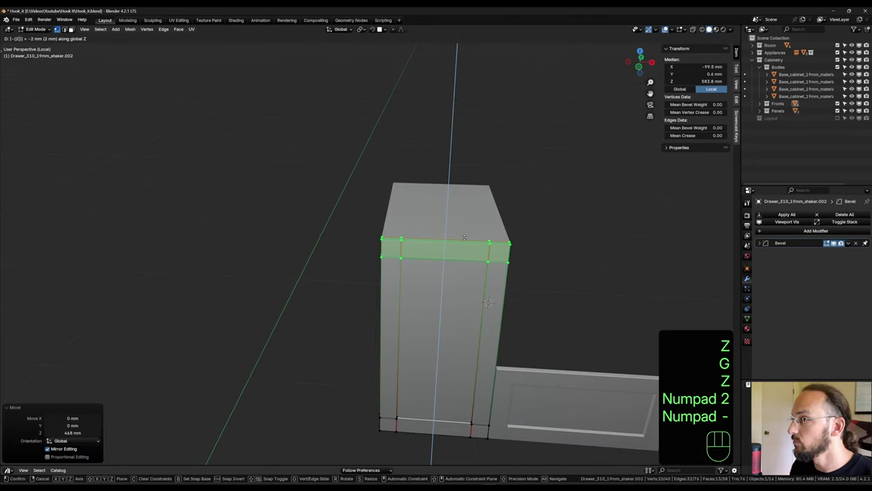
{"action": "key", "text": "KP_Enter"}
{"action": "key", "text": "Tab"}
{"action": "key", "text": "shift+z"}
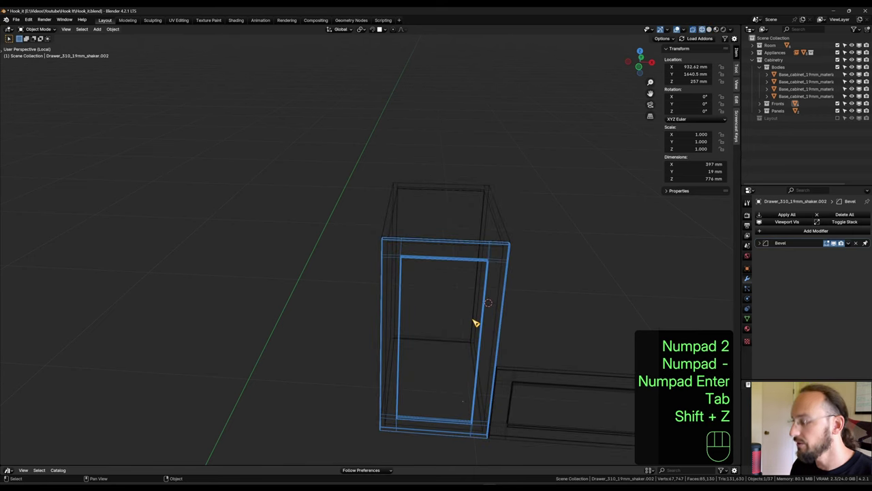
{"action": "key", "text": "shift+z"}
{"action": "key", "text": "KP_Divide"}
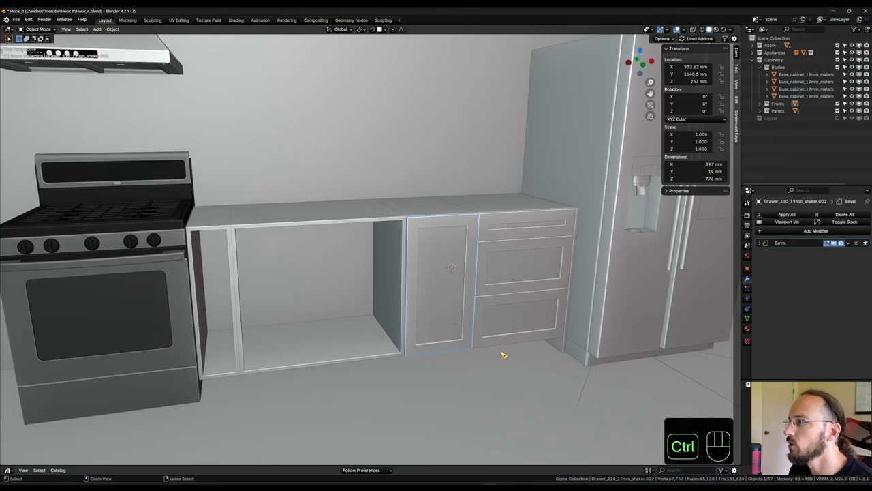
{"action": "key", "text": "ctrl+z"}
{"action": "key", "text": "ctrl+z"}
{"action": "key", "text": "ctrl+z"}
{"action": "key", "text": "ctrl+z"}
{"action": "key", "text": "ctrl+z"}
{"action": "key", "text": "ctrl+z"}
{"action": "key", "text": "ctrl+z"}
{"action": "key", "text": "ctrl+z"}
{"action": "key", "text": "ctrl+z"}
{"action": "key", "text": "ctrl+z"}
{"action": "key", "text": "ctrl+z"}
{"action": "key", "text": "ctrl+z"}
{"action": "key", "text": "ctrl+z"}
{"action": "key", "text": "ctrl+z"}
{"action": "key", "text": "ctrl+z"}
{"action": "key", "text": "ctrl+z"}
{"action": "key", "text": "ctrl+z"}
{"action": "key", "text": "ctrl+z"}
{"action": "key", "text": "ctrl+z"}
{"action": "key", "text": "ctrl+z"}
{"action": "key", "text": "ctrl+z"}
{"action": "key", "text": "ctrl+z"}
{"action": "key", "text": "ctrl+z"}
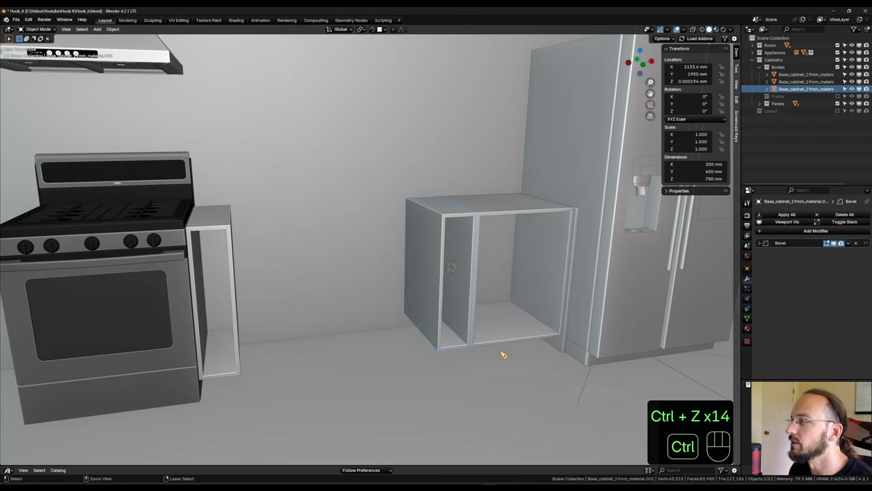
Isolate the cabinet in Local view and add two vertex groups to it.
{"action": "scroll", "coordinate": [498, 348], "scroll_direction": "down", "scroll_amount": 4}
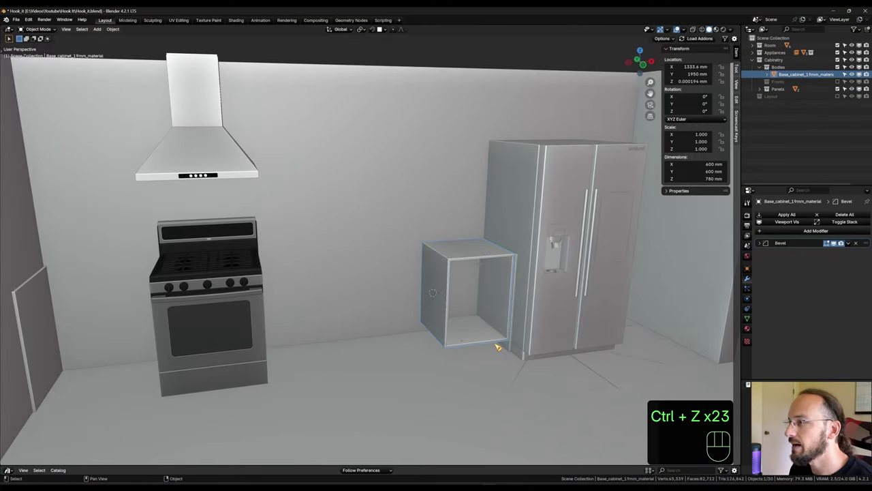
{"action": "scroll", "coordinate": [498, 340], "scroll_direction": "up", "scroll_amount": 5}
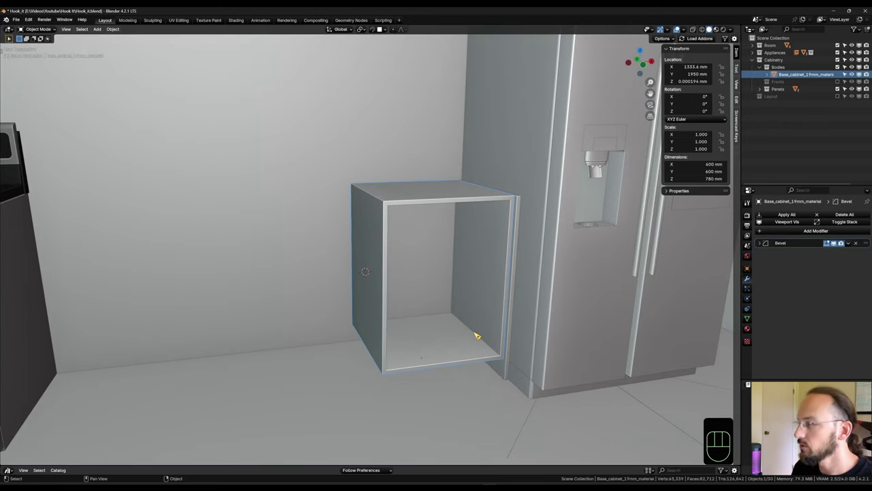
{"action": "key", "text": "KP_Divide"}
{"action": "scroll", "coordinate": [475, 335], "scroll_direction": "down", "scroll_amount": 4}
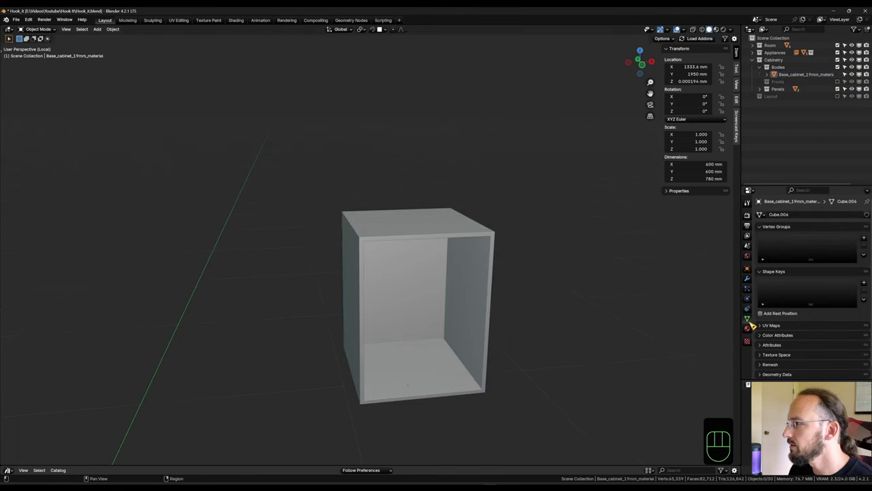
{"action": "left_click", "coordinate": [443, 249]}
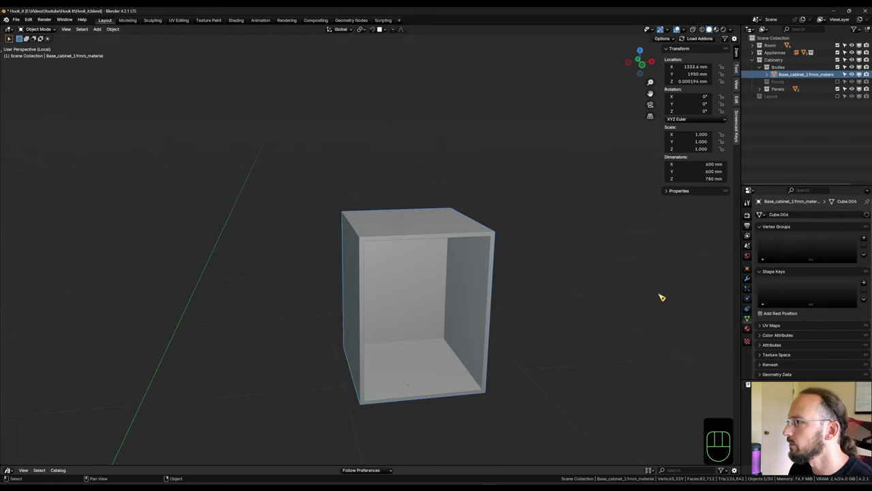
{"action": "left_click", "coordinate": [864, 238]}
{"action": "left_click", "coordinate": [864, 238]}
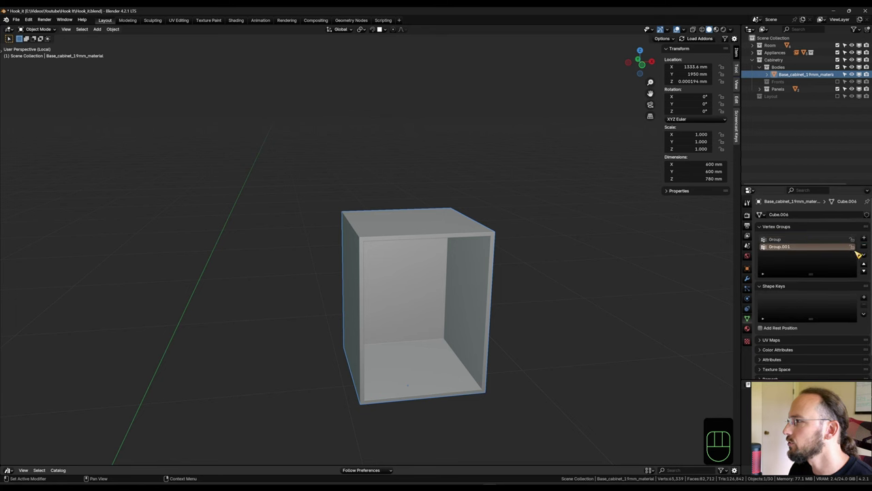
Rename the two vertex groups Left and Right, then enter Edit Mode.
{"action": "double_click", "coordinate": [785, 240]}
{"action": "type", "text": "Left"}
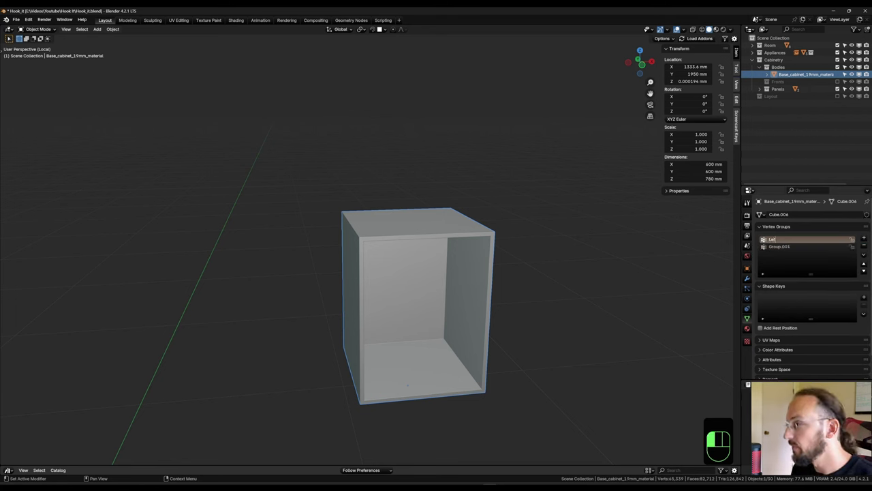
{"action": "key", "text": "Return"}
{"action": "double_click", "coordinate": [783, 246]}
{"action": "type", "text": "Right"}
{"action": "key", "text": "Return"}
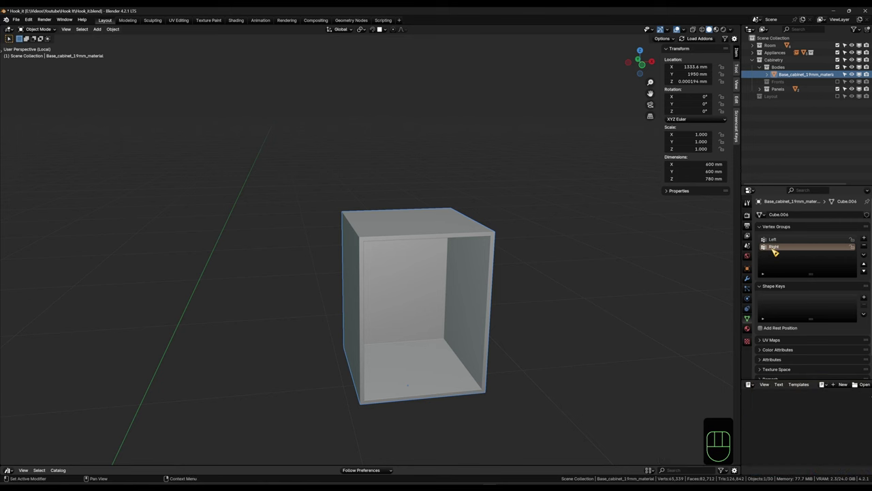
{"action": "key", "text": "Tab"}
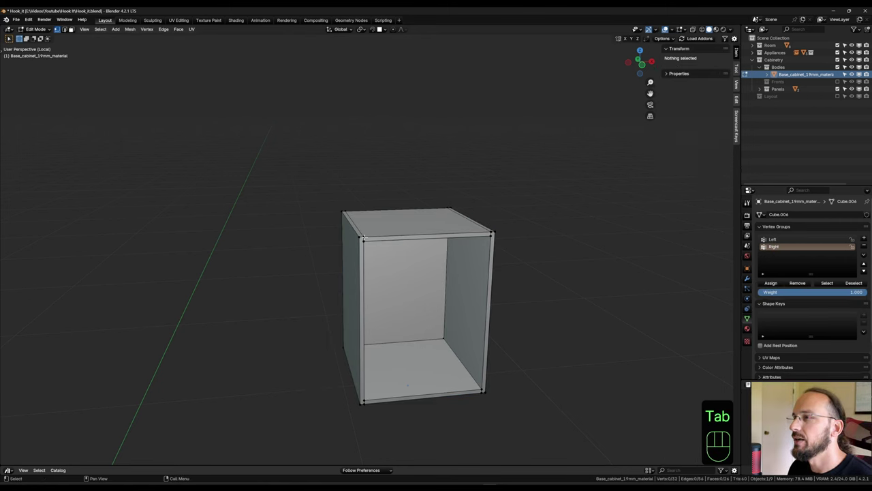
In wireframe view, select the cabinet's left-side vertices for the Left group.
{"action": "key", "text": "shift+z"}
{"action": "middle_click_drag", "start_coordinate": [415, 283], "coordinate": [404, 284]}
{"action": "left_click_drag", "start_coordinate": [284, 164], "coordinate": [377, 421]}
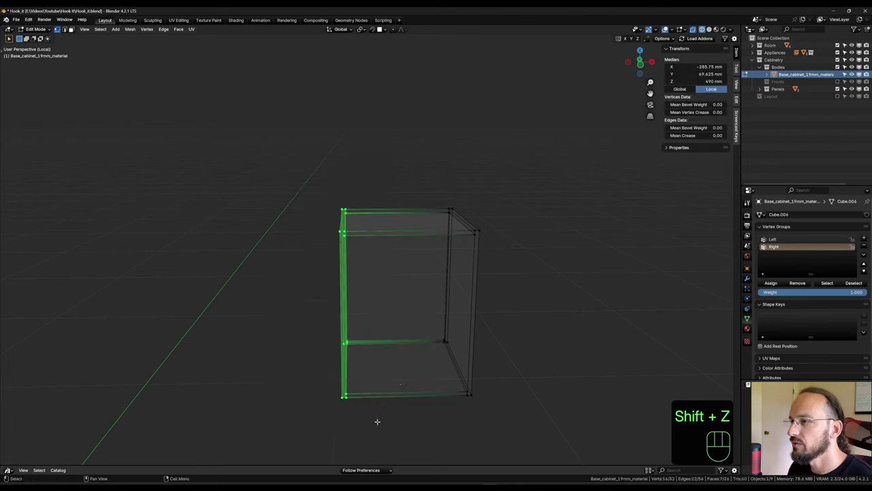
{"action": "left_click", "coordinate": [783, 239]}
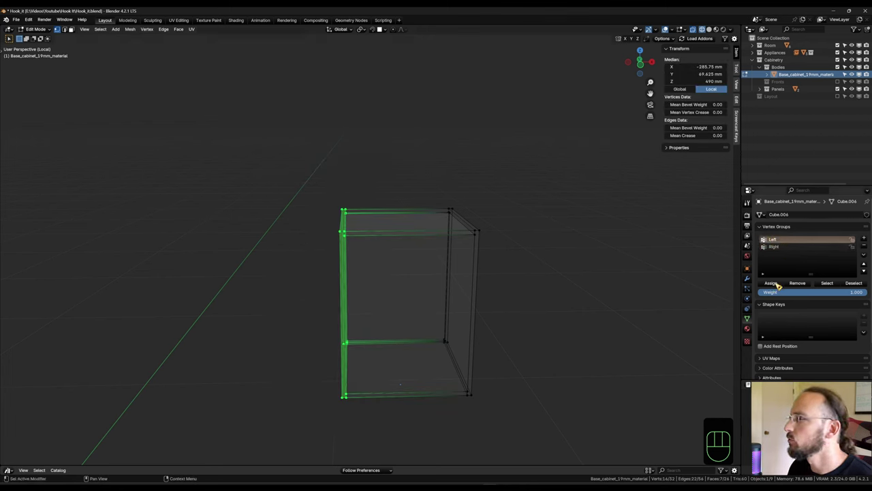
Assign the right-side vertices to Right, then return to solid Object Mode.
{"action": "key", "text": "b"}
{"action": "left_click_drag", "start_coordinate": [398, 142], "coordinate": [563, 437]}
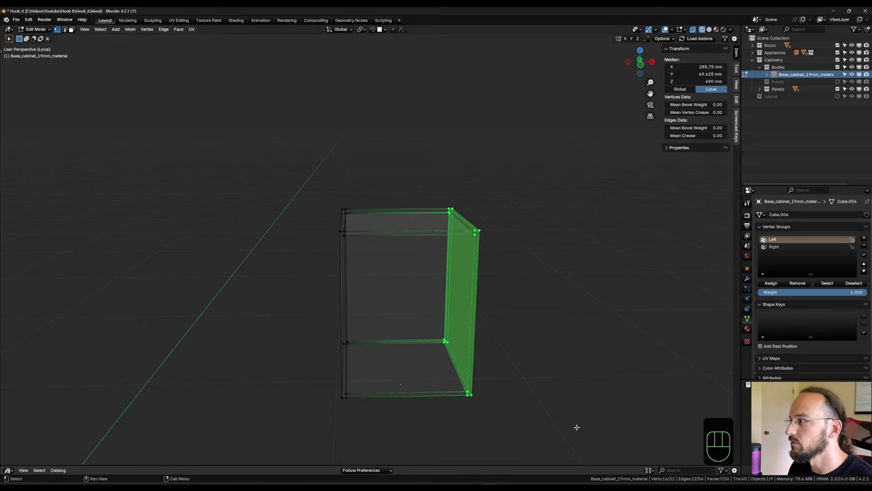
{"action": "left_click", "coordinate": [784, 246]}
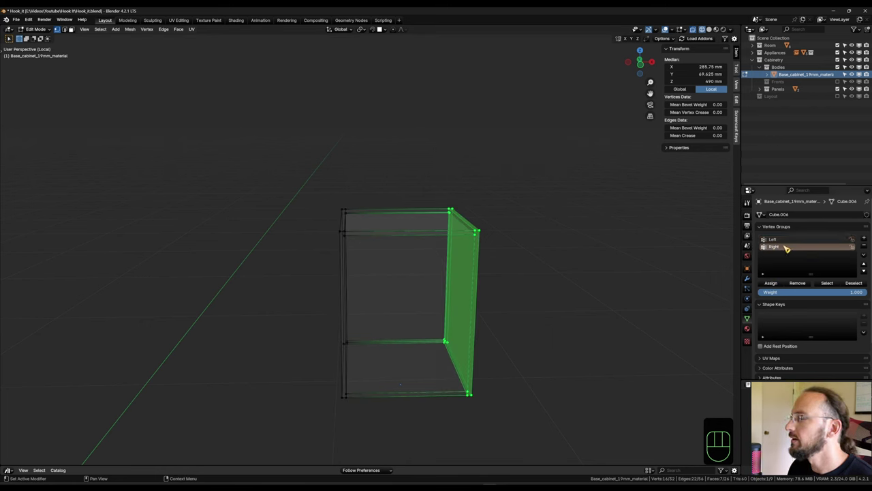
{"action": "left_click", "coordinate": [771, 283]}
{"action": "key", "text": "Tab"}
{"action": "key", "text": "shift+z"}
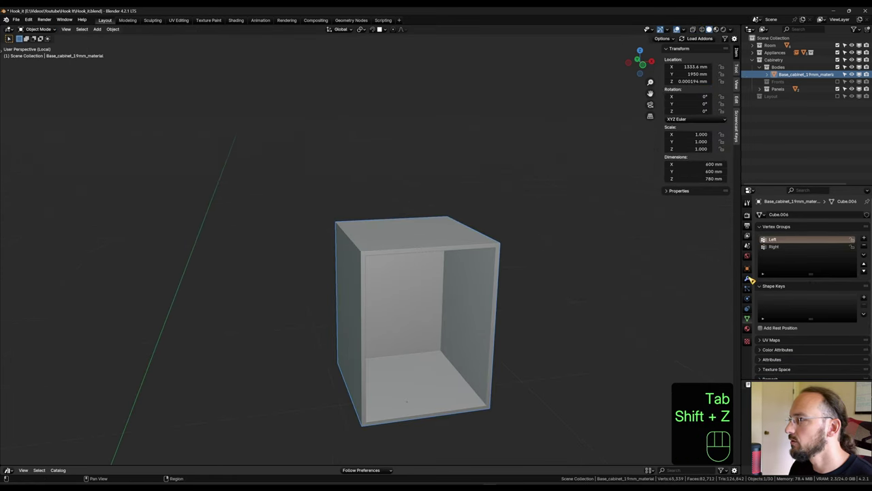
Add a Hook modifier to the cabinet and move Bevel below it.
{"action": "left_click", "coordinate": [747, 278]}
{"action": "left_click", "coordinate": [798, 231]}
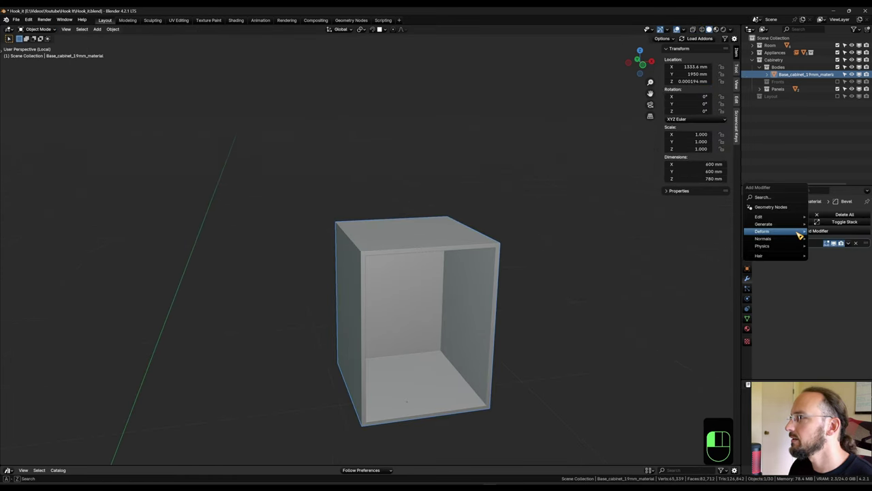
{"action": "mouse_move", "coordinate": [799, 234]}
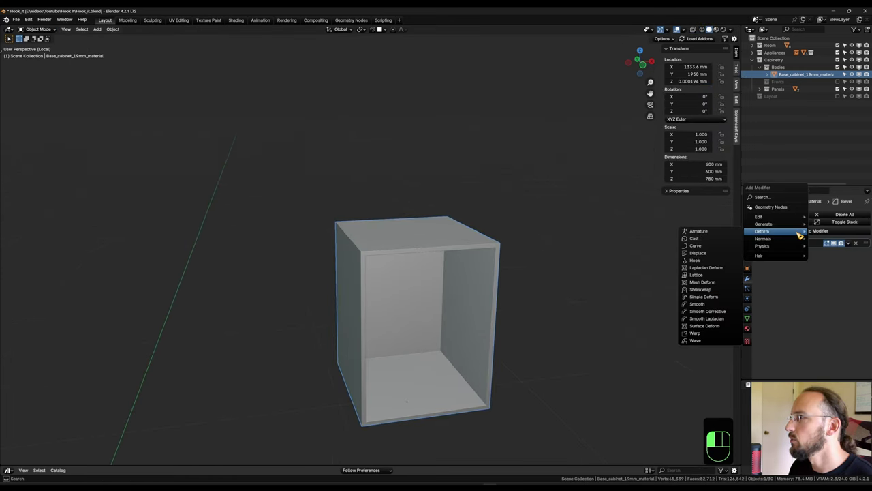
{"action": "left_click", "coordinate": [693, 261]}
{"action": "left_click_drag", "start_coordinate": [867, 245], "coordinate": [870, 293]}
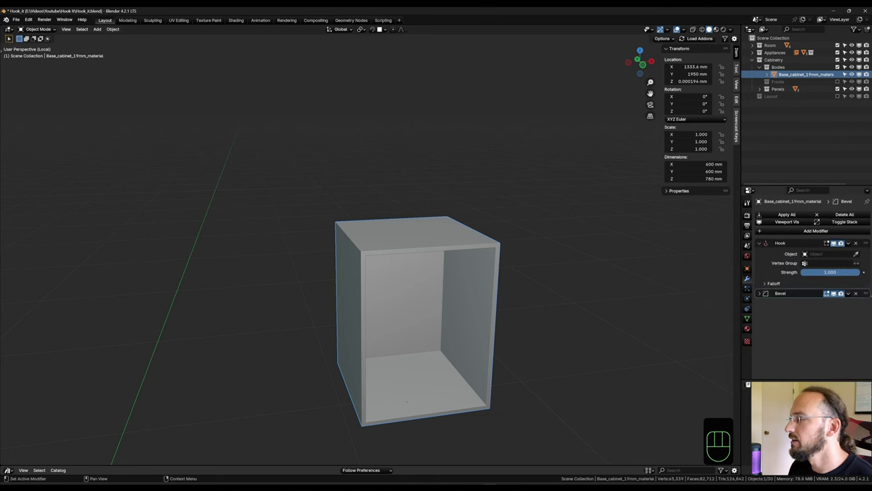
Duplicate the Hook and bind Hook to Left and Hook.001 to Right.
{"action": "left_click", "coordinate": [770, 256]}
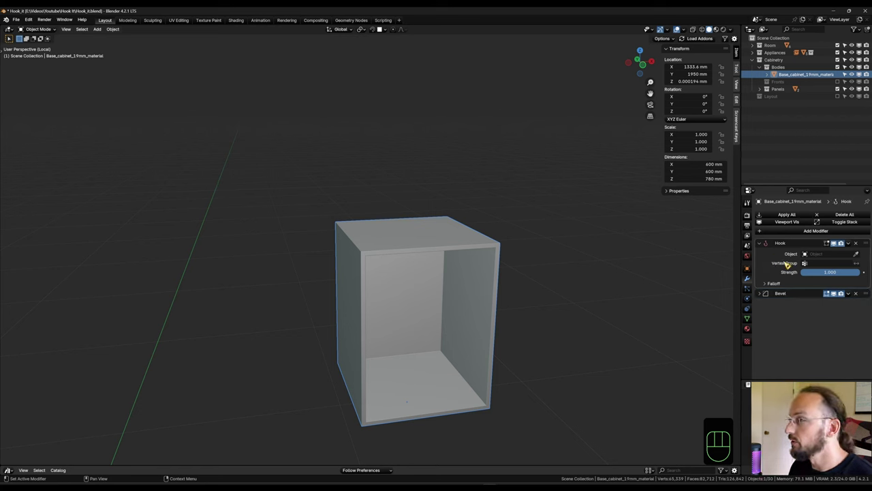
{"action": "key", "text": "shift+d"}
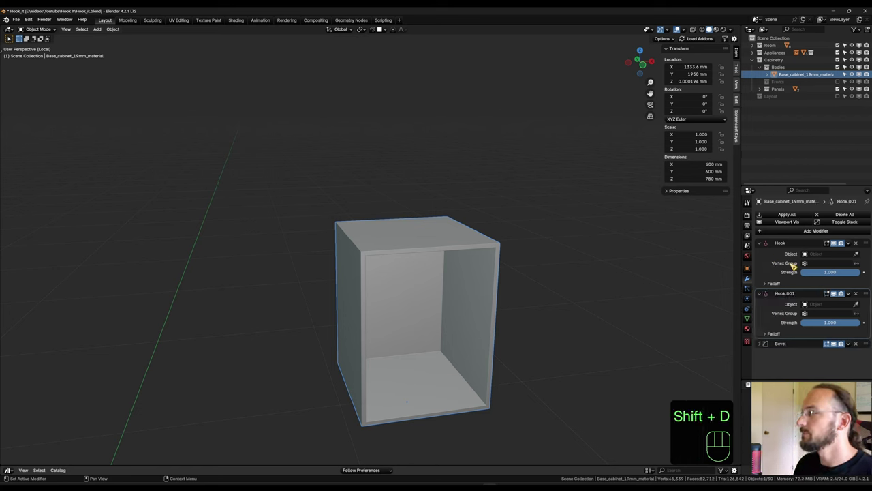
{"action": "left_click", "coordinate": [826, 263]}
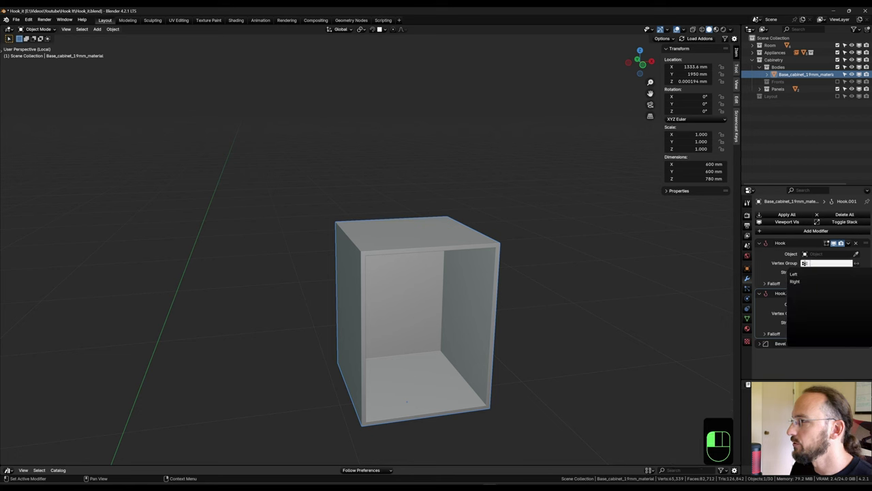
{"action": "left_click", "coordinate": [794, 273]}
{"action": "left_click", "coordinate": [826, 313]}
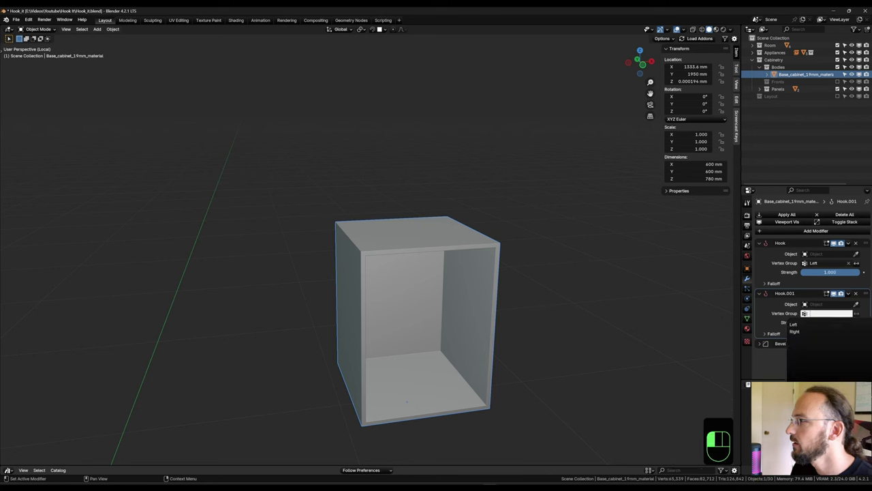
{"action": "left_click", "coordinate": [804, 331]}
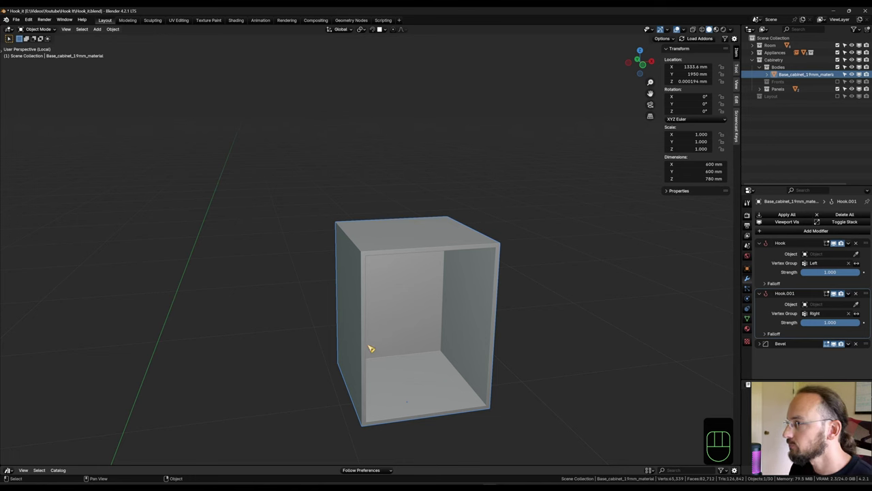
{"action": "scroll", "coordinate": [361, 349], "scroll_direction": "up", "scroll_amount": 3}
Snap the 3D cursor to the cabinet's left side face.
{"action": "key", "text": "Tab"}
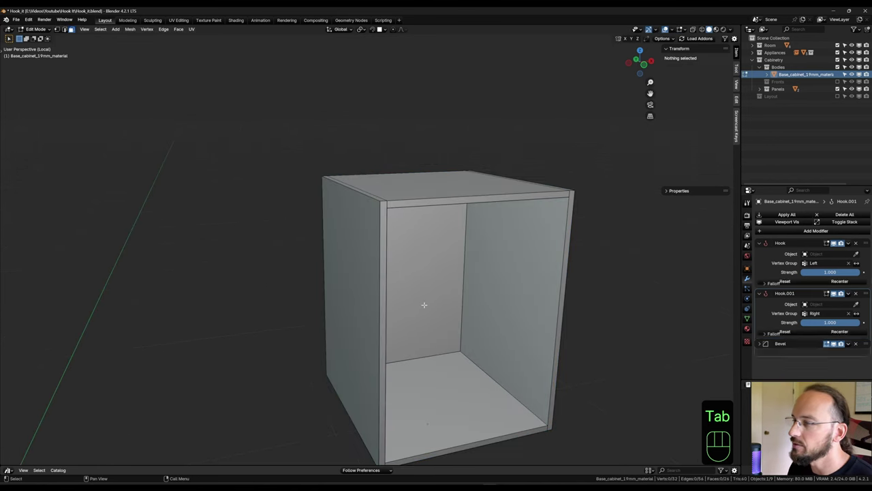
{"action": "left_click", "coordinate": [366, 278]}
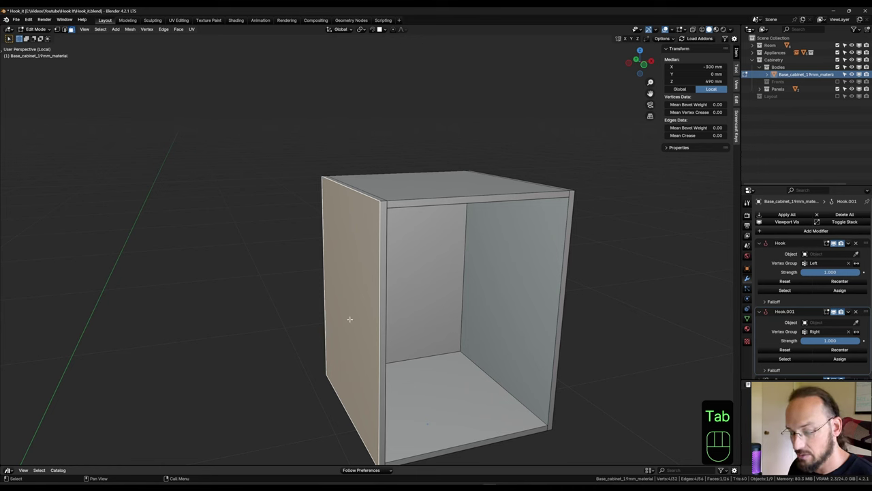
{"action": "key", "text": "shift+s"}
{"action": "left_click", "coordinate": [305, 318]}
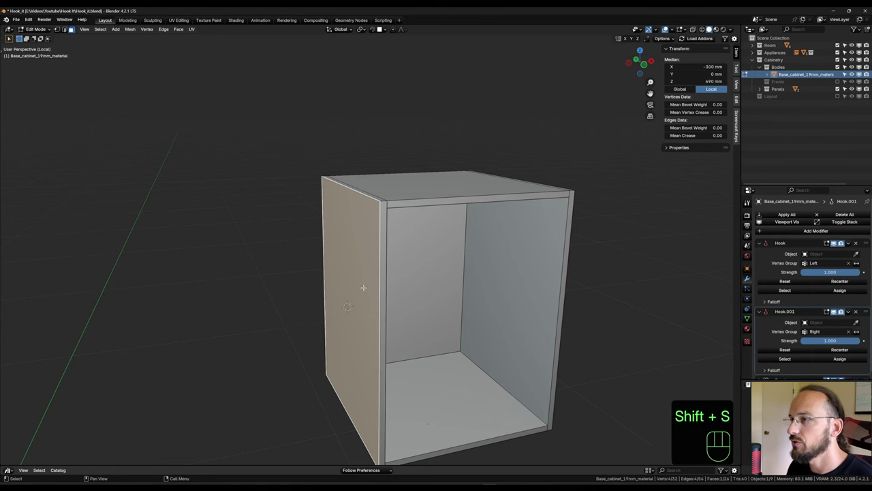
{"action": "key", "text": "Tab"}
Add a sphere empty at the cursor and scale it to 0.05.
{"action": "scroll", "coordinate": [428, 336], "scroll_direction": "down", "scroll_amount": 2}
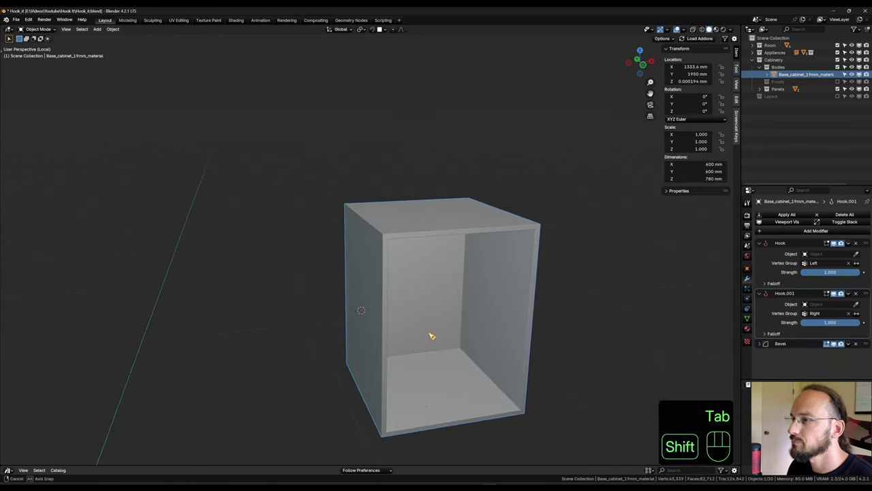
{"action": "key", "text": "shift+a"}
{"action": "mouse_move", "coordinate": [431, 336]}
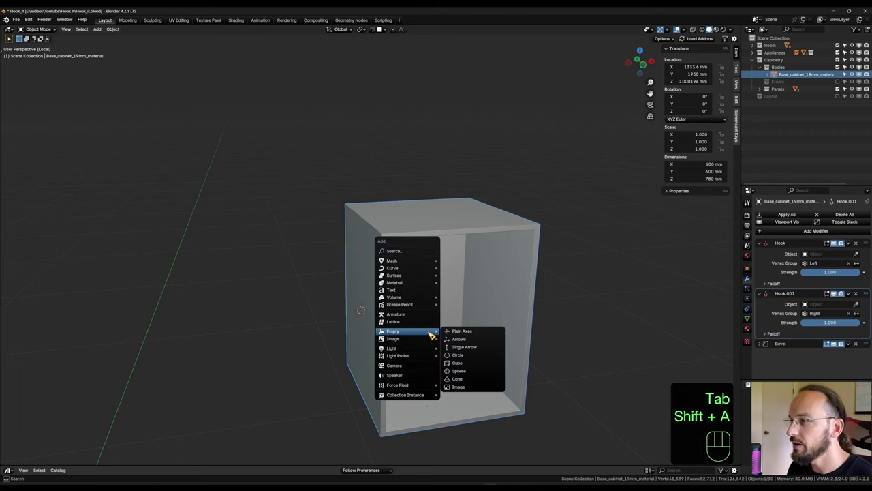
{"action": "left_click", "coordinate": [469, 370]}
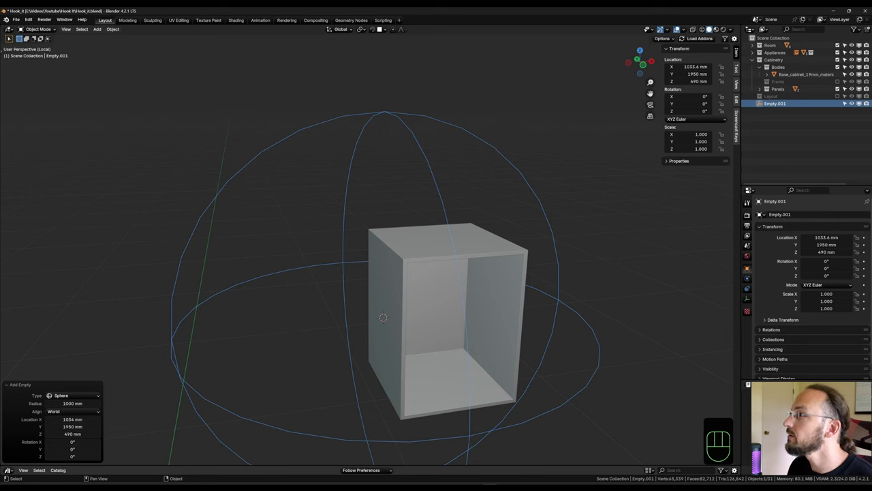
{"action": "key", "text": "s"}
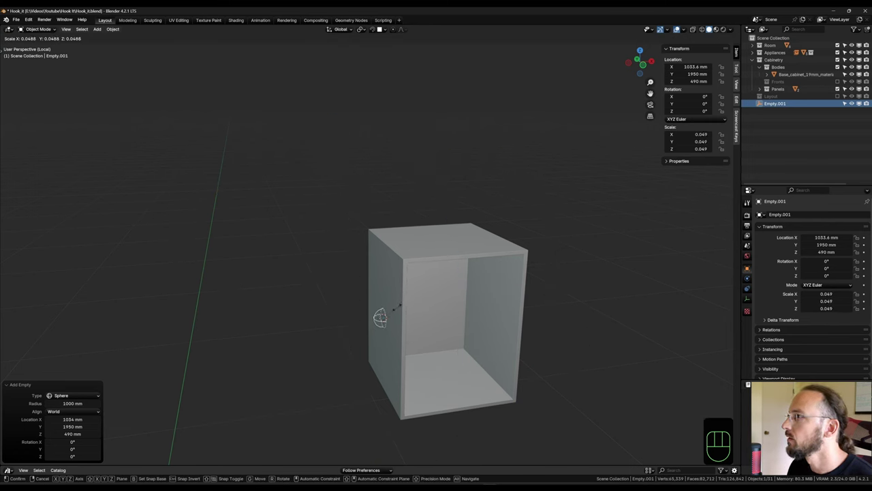
{"action": "key", "text": "shift"}
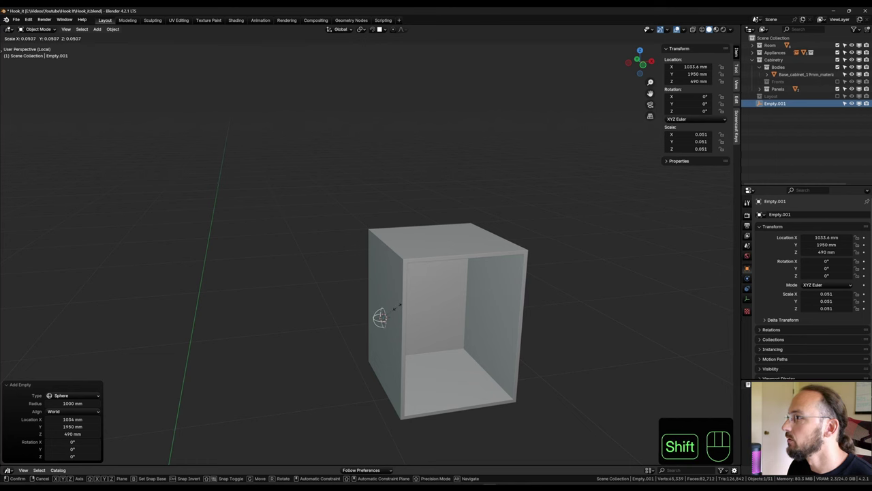
{"action": "left_click", "coordinate": [399, 311]}
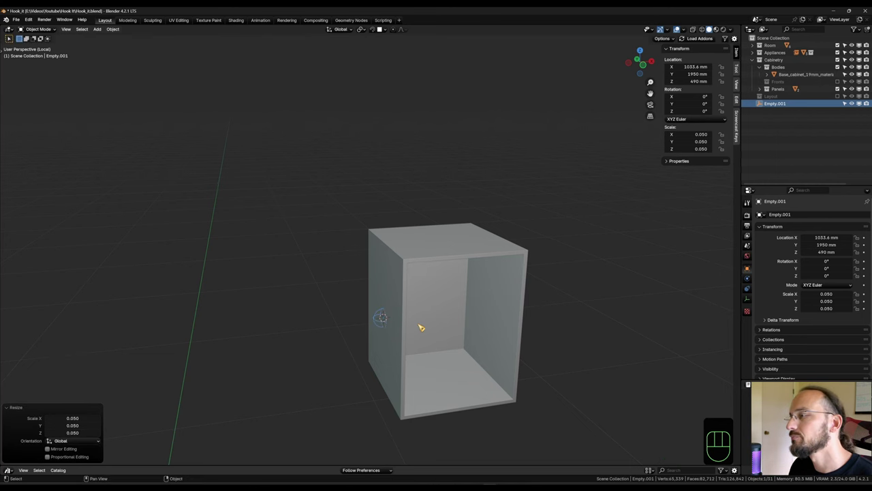
Duplicate the sphere empty 600 mm along X to the cabinet's right side.
{"action": "scroll", "coordinate": [420, 328], "scroll_direction": "up", "scroll_amount": 3}
{"action": "scroll", "coordinate": [407, 338], "scroll_direction": "down", "scroll_amount": 4}
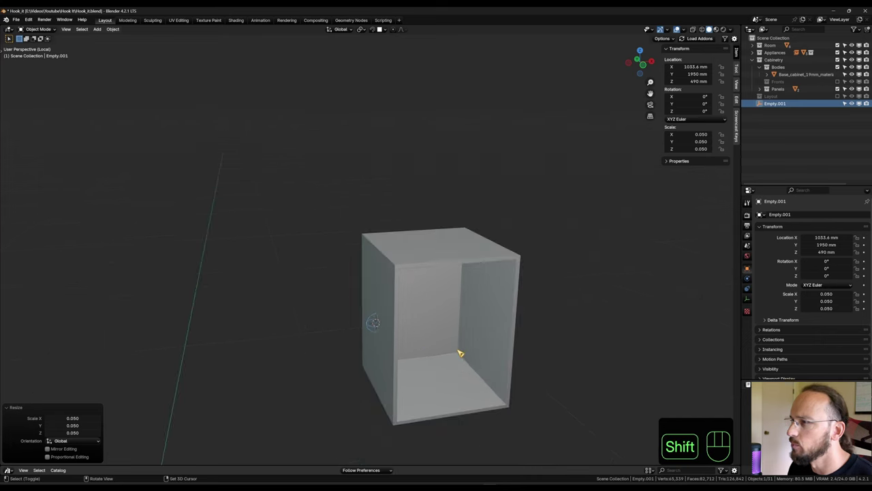
{"action": "middle_click_drag", "start_coordinate": [459, 352], "coordinate": [490, 364], "text": "shift"}
{"action": "key", "text": "shift+d"}
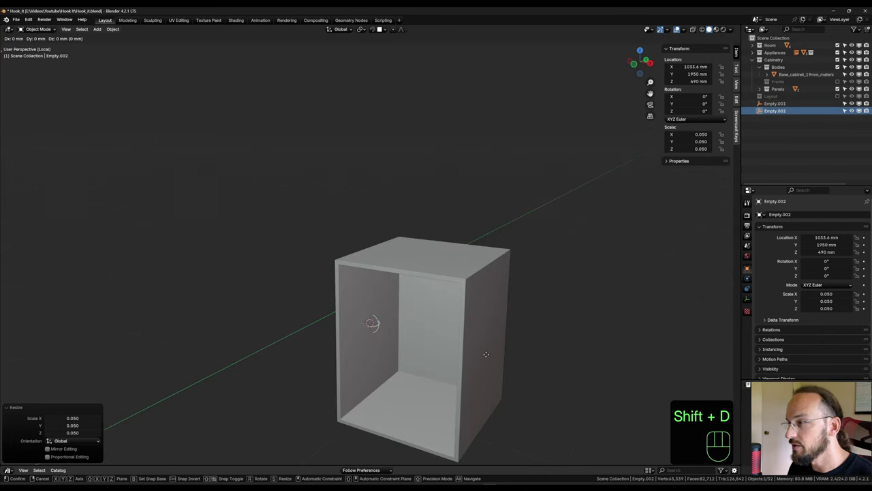
{"action": "key", "text": "x"}
{"action": "left_click", "coordinate": [488, 359]}
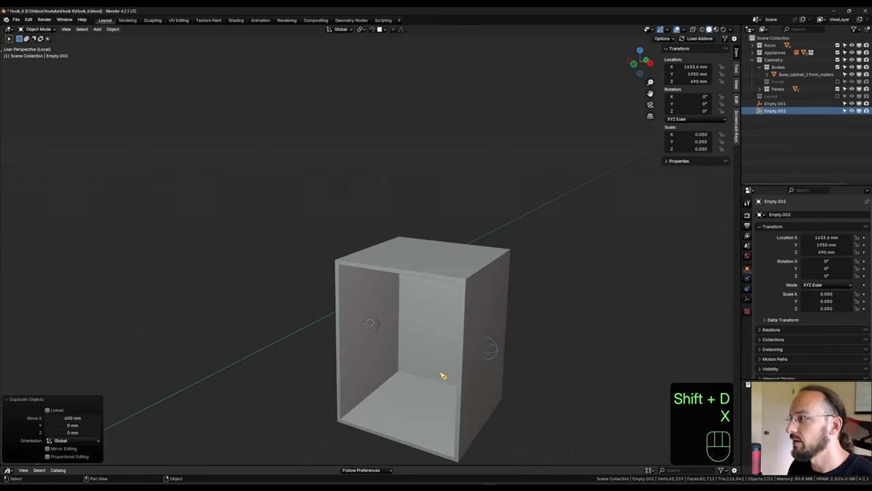
{"action": "scroll", "coordinate": [443, 374], "scroll_direction": "down", "scroll_amount": 2}
{"action": "middle_click_drag", "start_coordinate": [443, 374], "coordinate": [500, 316], "text": "shift"}
{"action": "scroll", "coordinate": [463, 383], "scroll_direction": "up", "scroll_amount": 2}
{"action": "scroll", "coordinate": [479, 302], "scroll_direction": "up", "scroll_amount": 2}
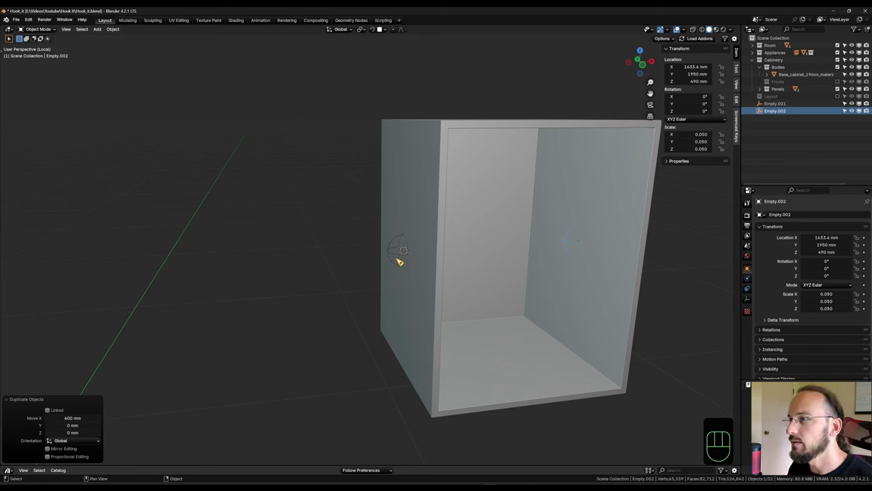
Rename the two empties BC_Hook_Left and BC_Hook_Right.
{"action": "left_click", "coordinate": [400, 257]}
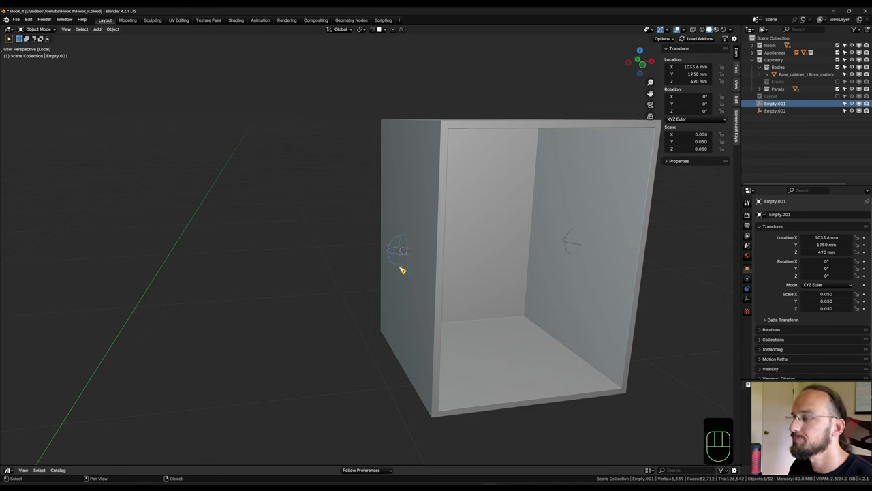
{"action": "key", "text": "F2"}
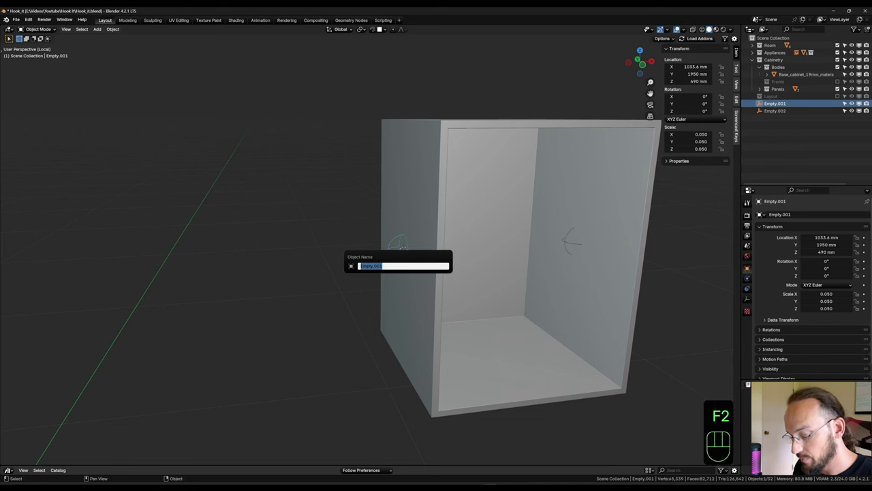
{"action": "type", "text": "HC"}
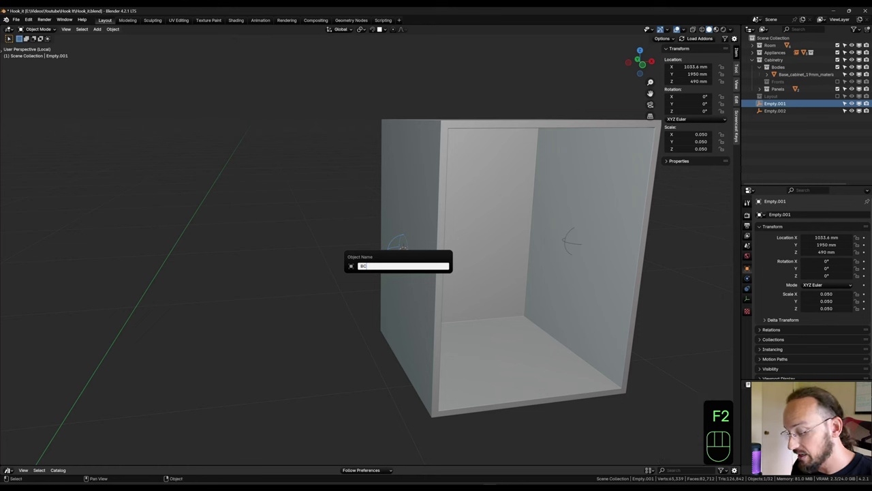
{"action": "type", "text": "_Hook_Left"}
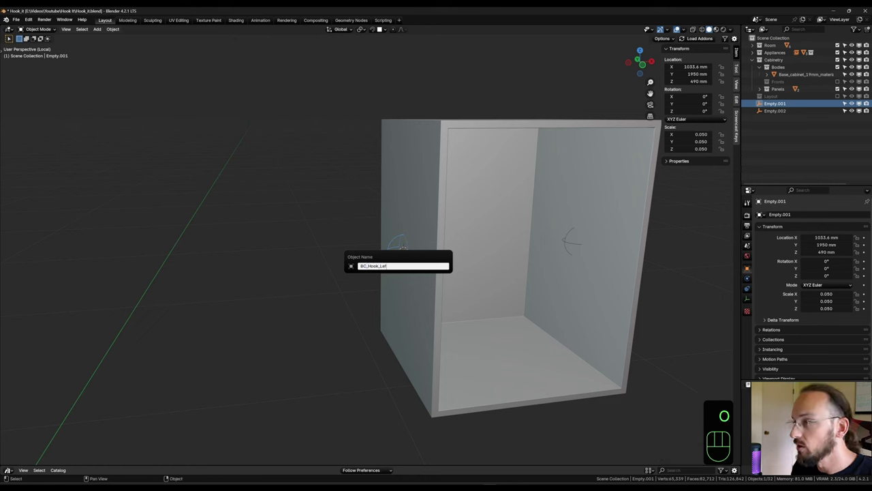
{"action": "key", "text": "Return"}
{"action": "left_click", "coordinate": [572, 242]}
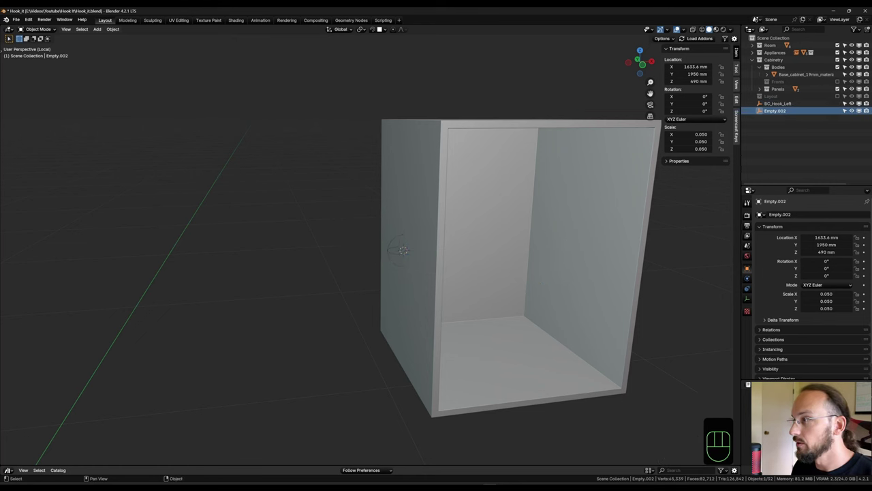
{"action": "key", "text": "F2"}
{"action": "type", "text": "BC_H"}
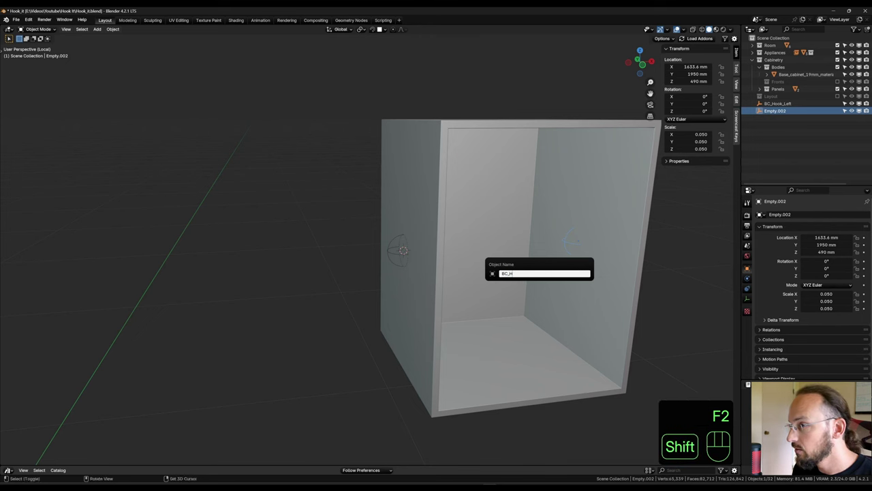
{"action": "type", "text": "ook_Right"}
{"action": "key", "text": "Return"}
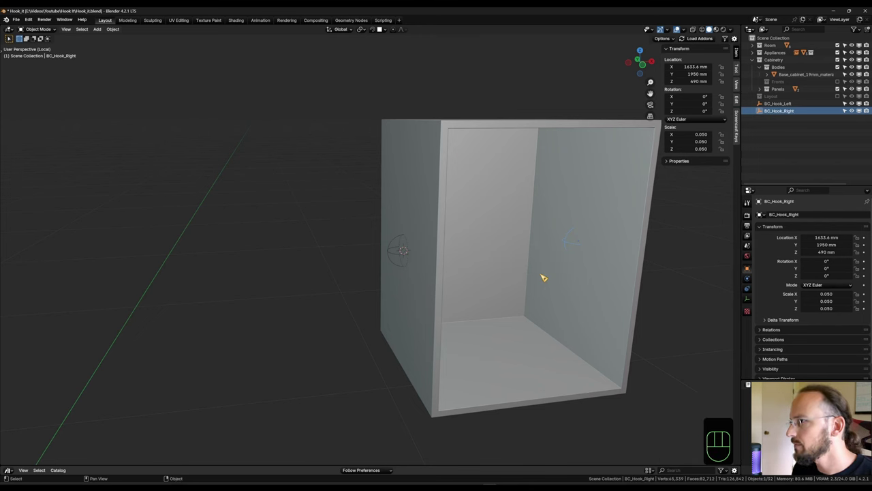
Scale BC_Hook_Right up by 1.5 to 0.075.
{"action": "middle_click_drag", "start_coordinate": [650, 250], "coordinate": [528, 271]}
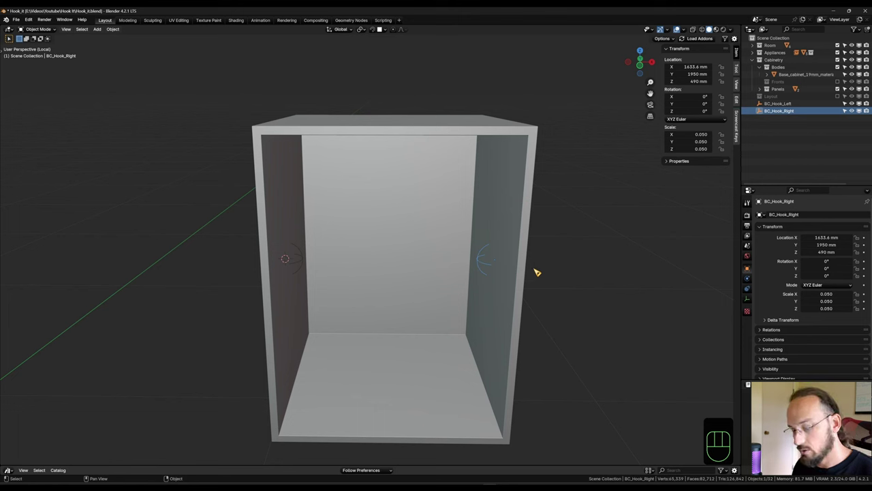
{"action": "key", "text": "s"}
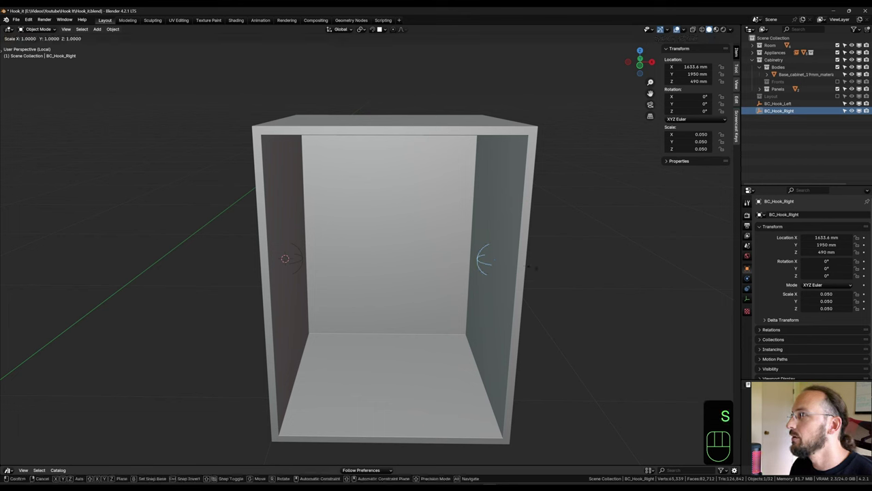
{"action": "key", "text": "shift"}
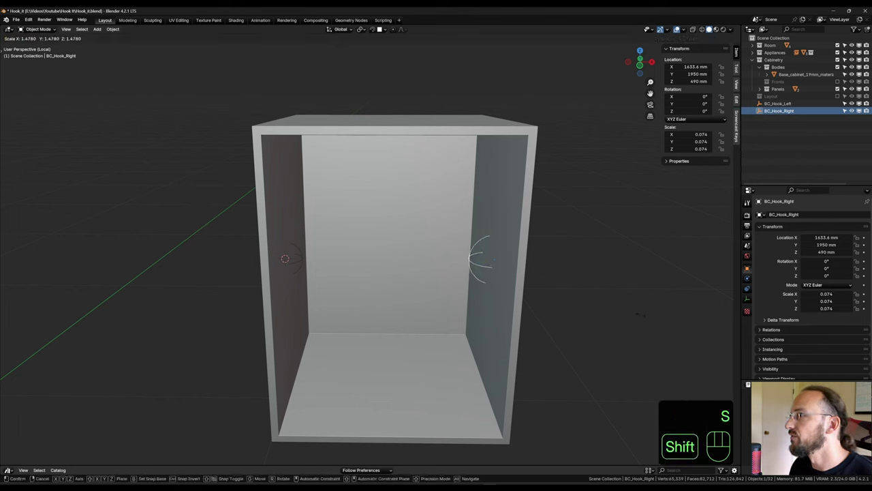
{"action": "left_click", "coordinate": [525, 315]}
{"action": "middle_click_drag", "start_coordinate": [497, 331], "coordinate": [431, 164], "text": "shift"}
{"action": "scroll", "coordinate": [508, 327], "scroll_direction": "down", "scroll_amount": 3}
Target Hook to BC_Hook_Left and Hook.001 to BC_Hook_Right, then test-move the left empty.
{"action": "left_click", "coordinate": [430, 164]}
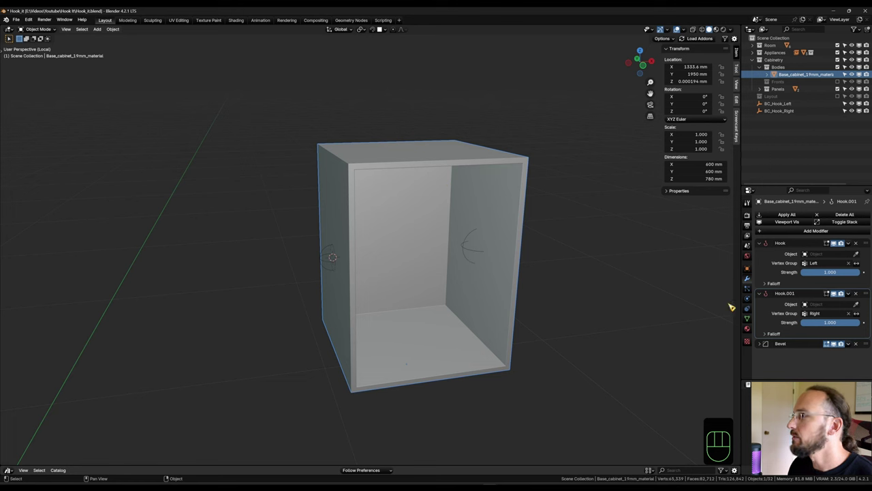
{"action": "left_click", "coordinate": [855, 253]}
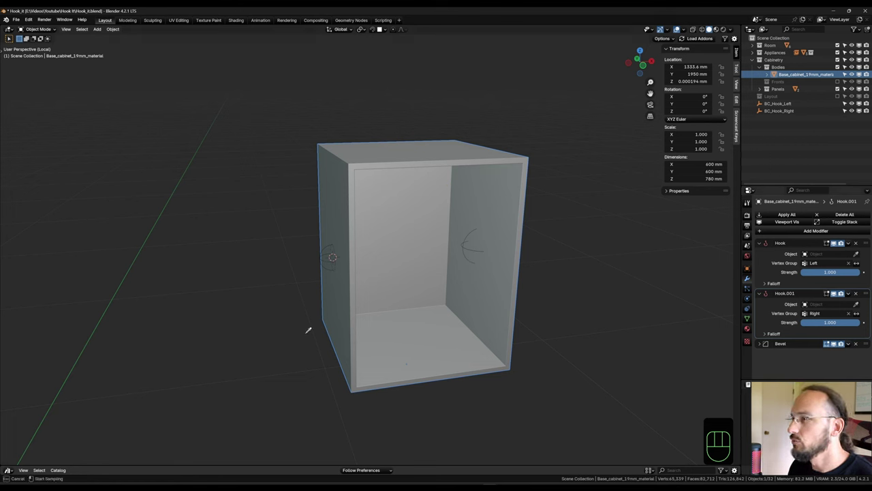
{"action": "left_click", "coordinate": [330, 255]}
{"action": "left_click", "coordinate": [855, 304]}
{"action": "left_click", "coordinate": [469, 245]}
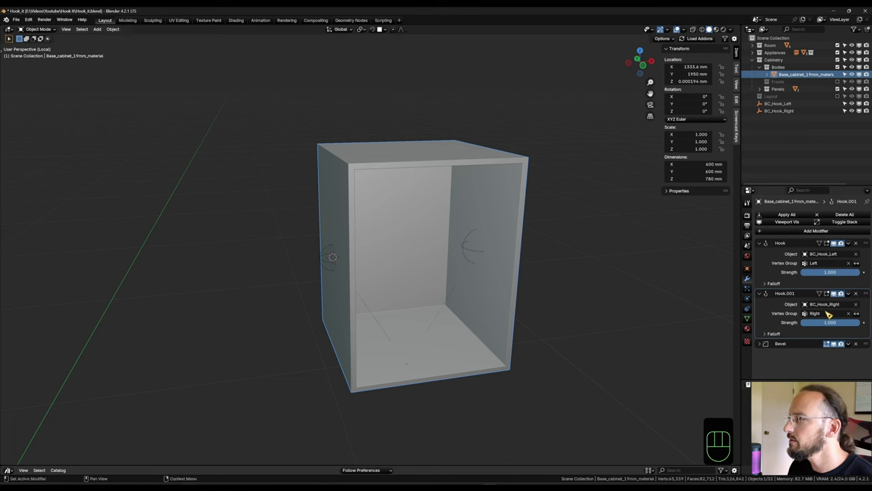
{"action": "left_click", "coordinate": [332, 265]}
{"action": "key", "text": "g"}
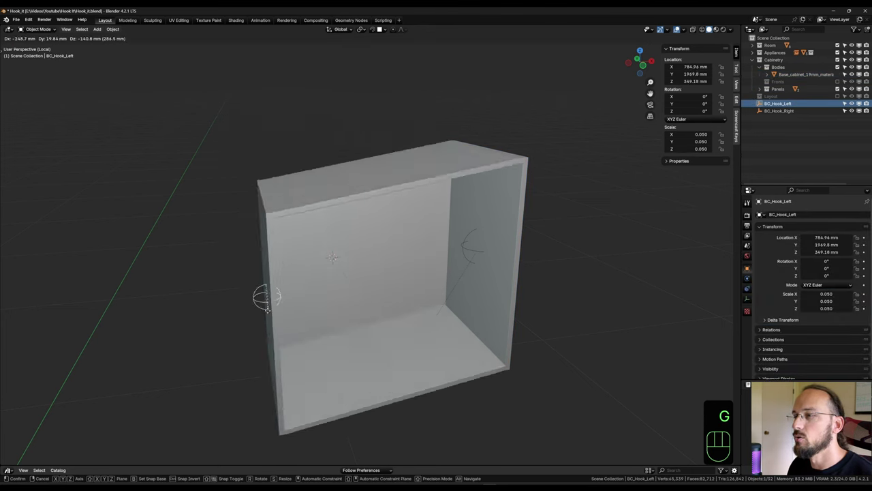
Parent both hook empties to the cabinet body and check they follow its movement.
{"action": "right_click", "coordinate": [272, 270]}
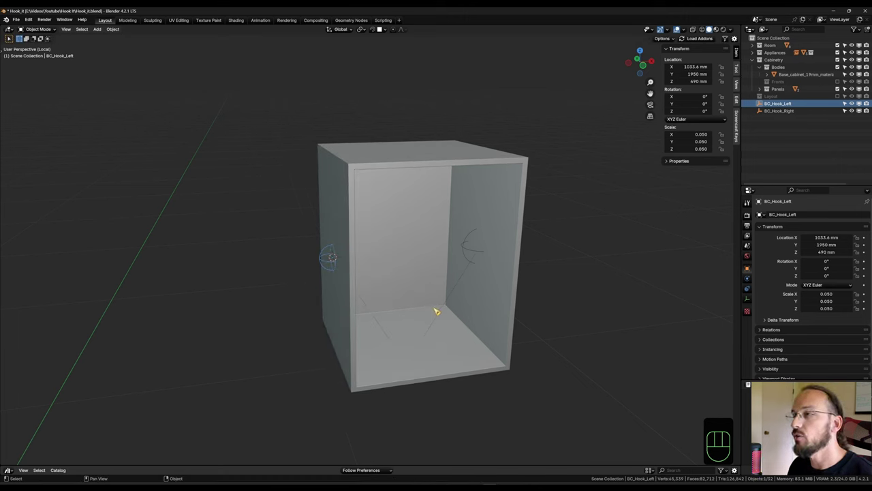
{"action": "left_click", "coordinate": [471, 252], "text": "shift"}
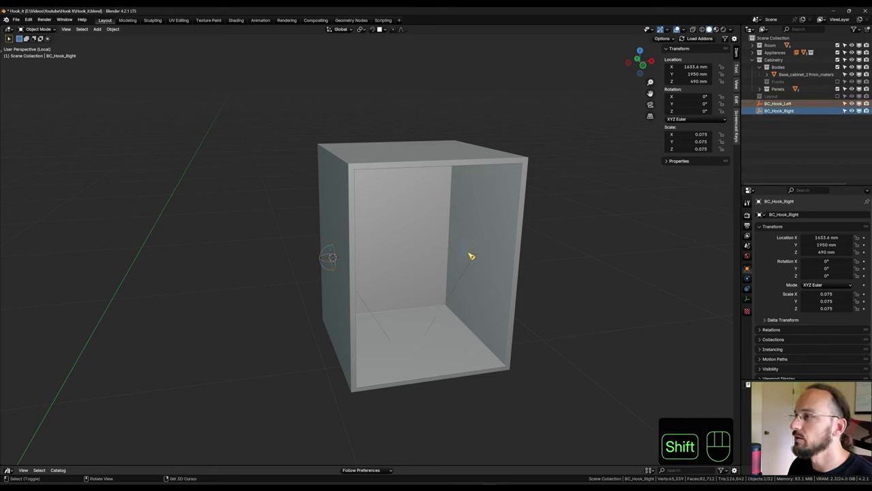
{"action": "left_click", "coordinate": [422, 164], "text": "shift"}
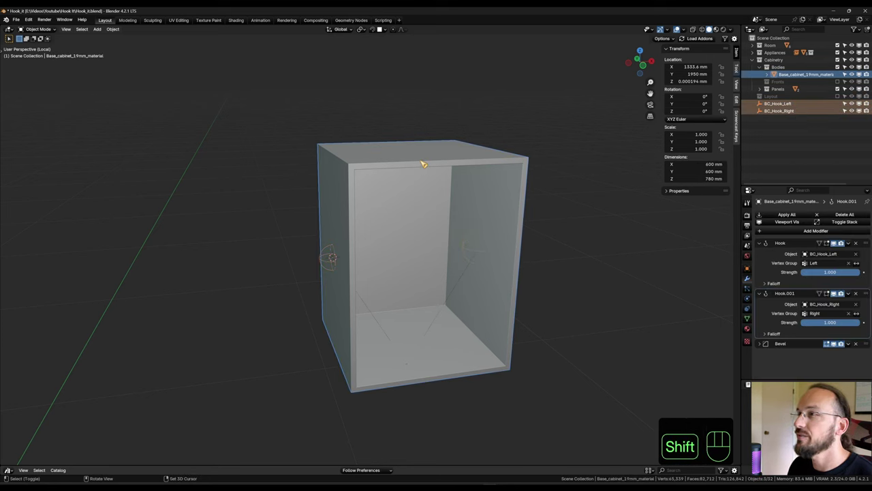
{"action": "key", "text": "ctrl+p"}
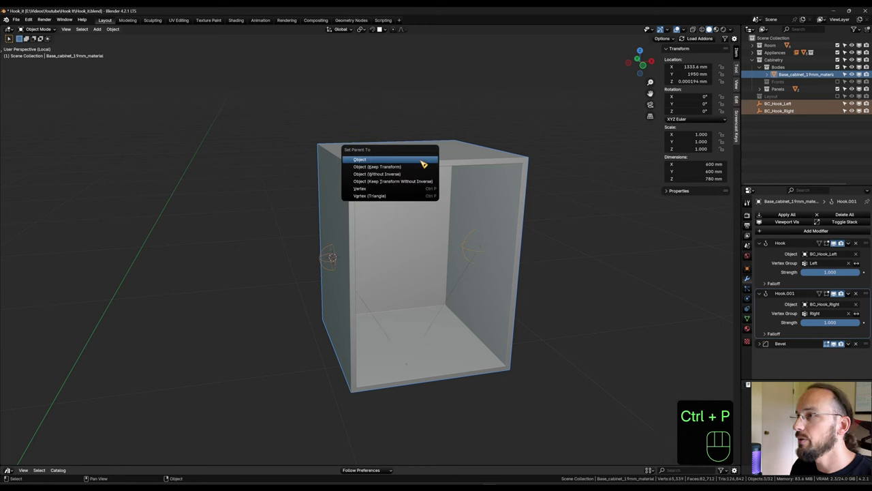
{"action": "left_click", "coordinate": [389, 158]}
{"action": "left_click", "coordinate": [440, 363]}
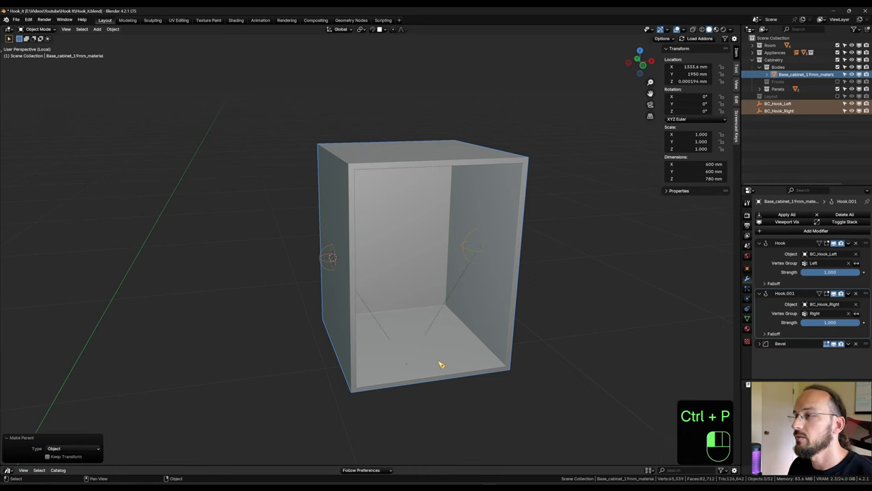
{"action": "key", "text": "g"}
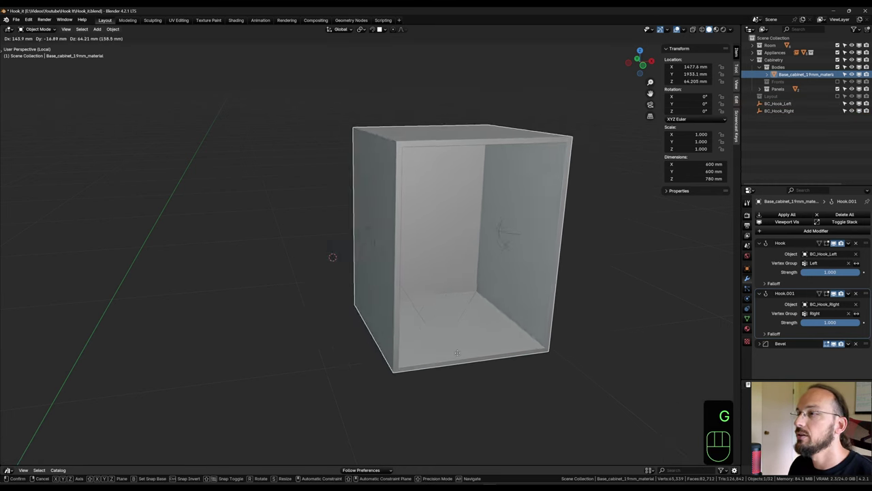
{"action": "right_click", "coordinate": [460, 370]}
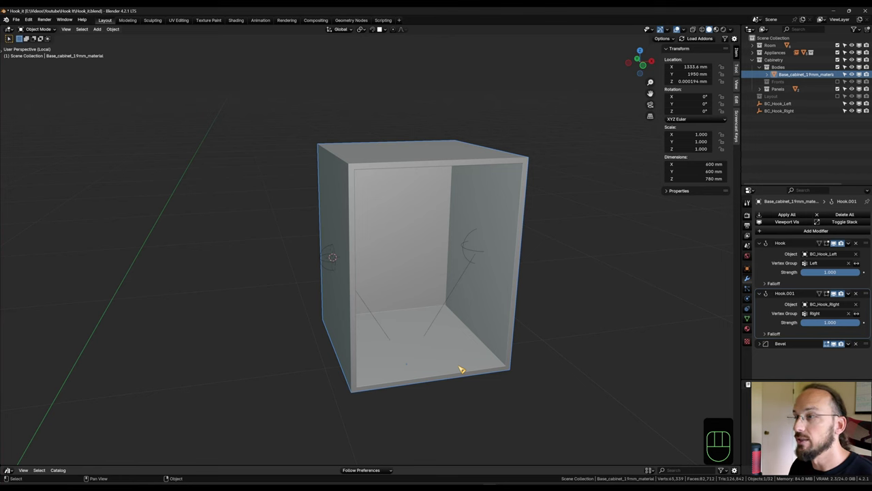
{"action": "scroll", "coordinate": [461, 370], "scroll_direction": "down", "scroll_amount": 1}
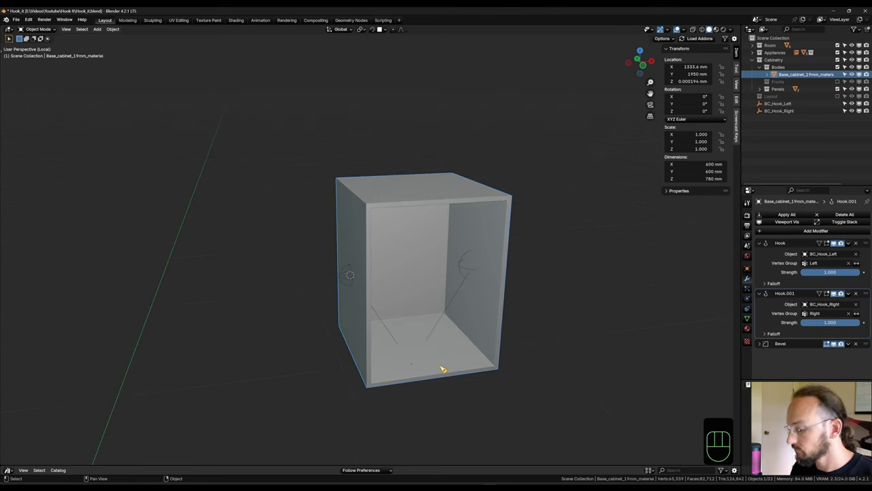
Exit Local view and select the cabinet with its child hooks via Select Hierarchy.
{"action": "key", "text": "KP_Divide"}
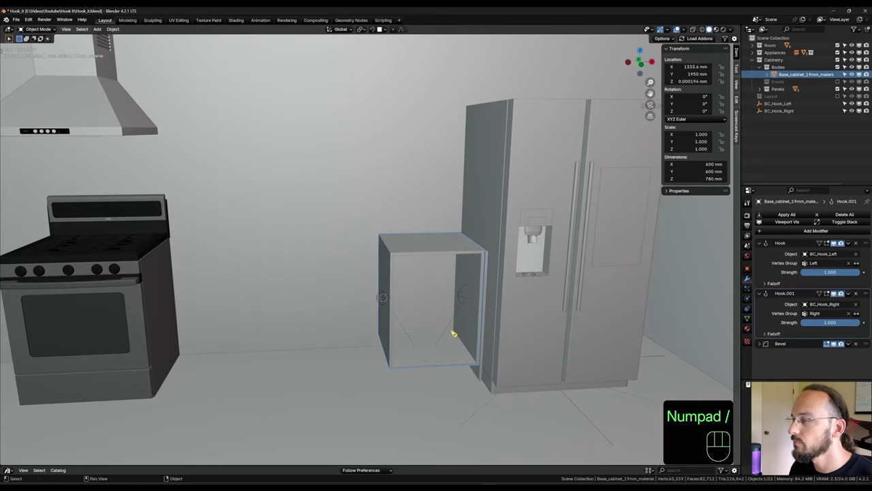
{"action": "left_click", "coordinate": [393, 307], "text": "shift"}
{"action": "left_click", "coordinate": [385, 300], "text": "shift"}
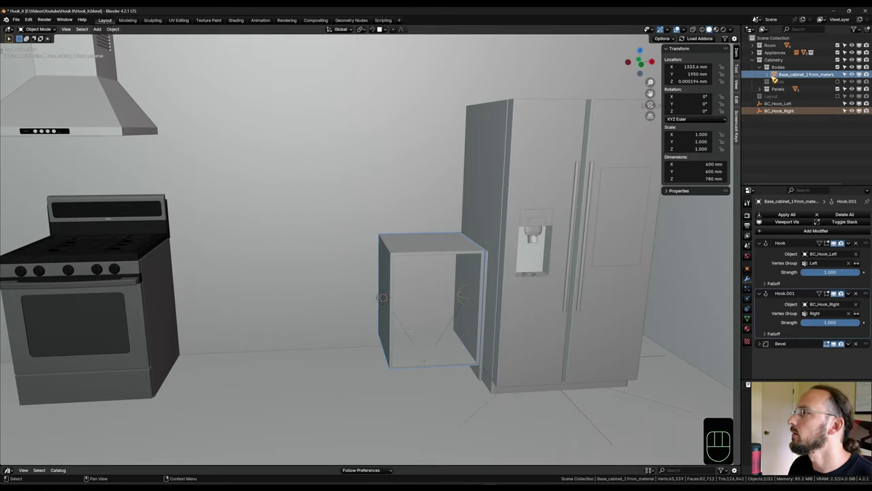
{"action": "right_click", "coordinate": [796, 77]}
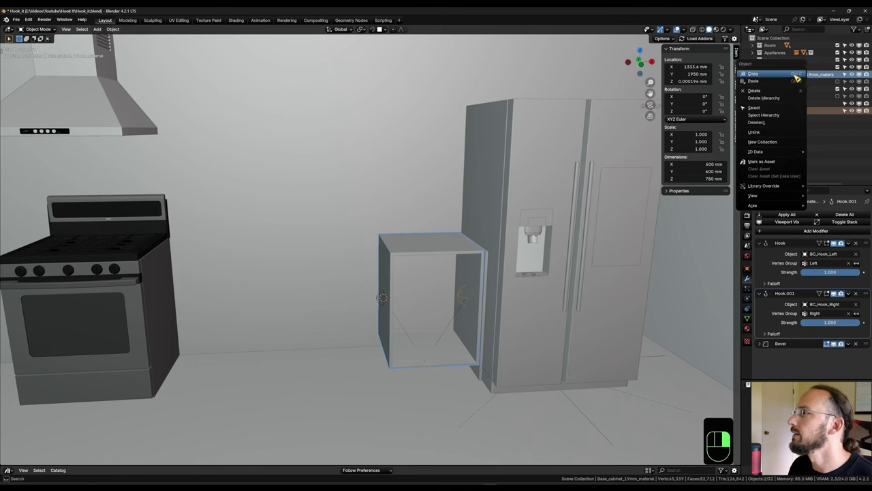
{"action": "left_click", "coordinate": [777, 116]}
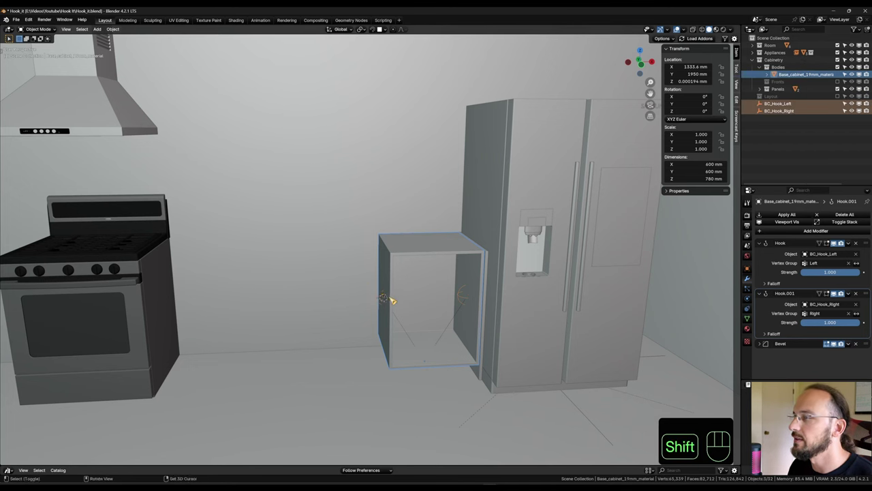
{"action": "middle_click_drag", "start_coordinate": [389, 300], "coordinate": [397, 301], "text": "shift"}
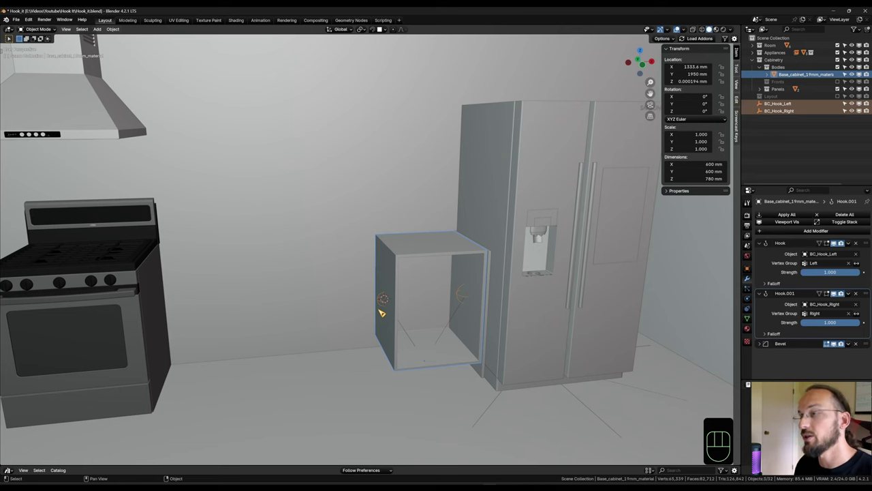
{"action": "middle_click_drag", "start_coordinate": [373, 301], "coordinate": [387, 315], "text": "shift"}
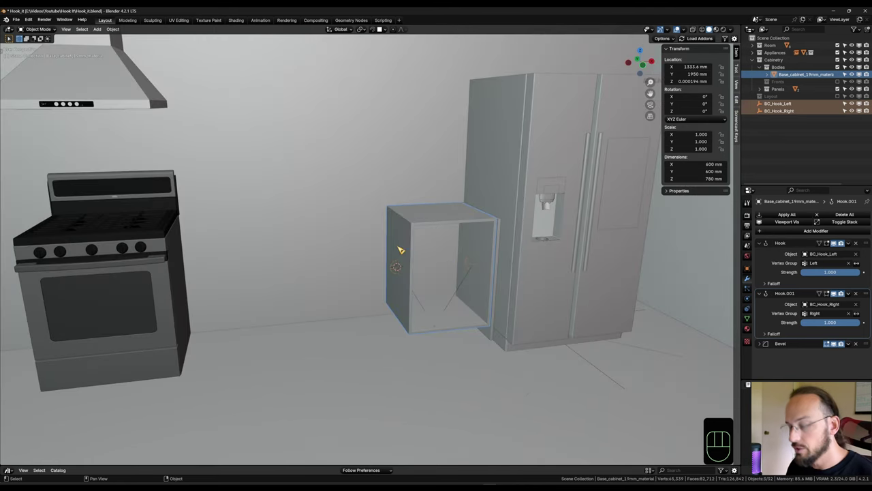
Duplicate the cabinet with its hooks and snap the copy beside the stove along X.
{"action": "key", "text": "shift+d"}
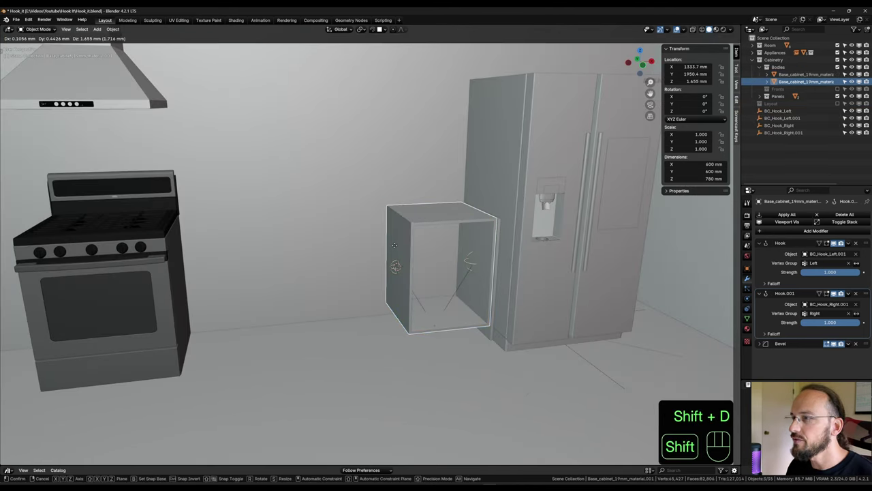
{"action": "key", "text": "x"}
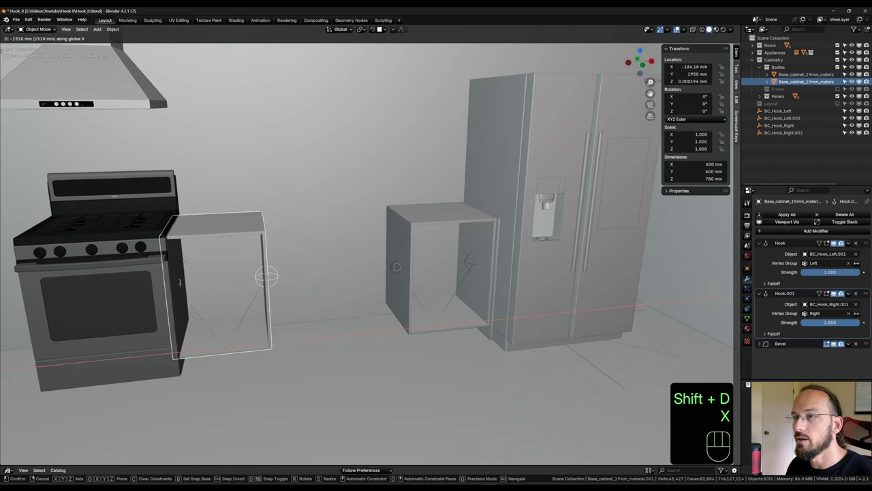
{"action": "key", "text": "ctrl"}
{"action": "left_click", "coordinate": [240, 292]}
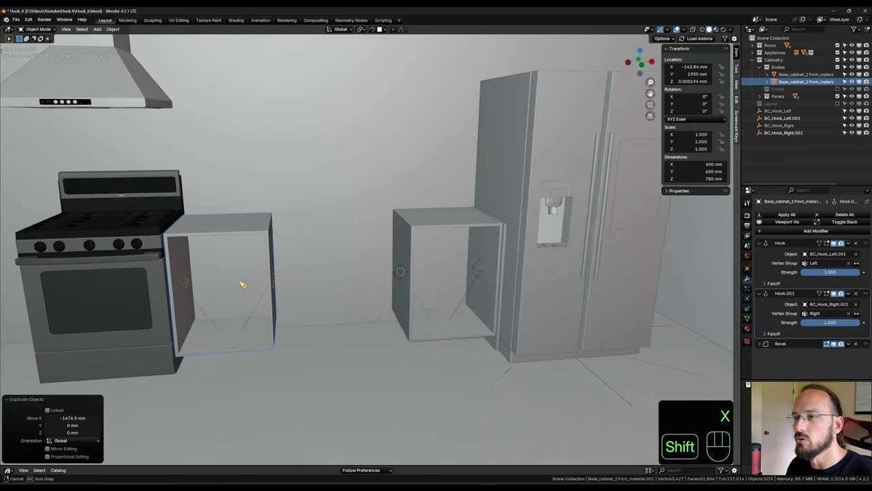
{"action": "middle_click_drag", "start_coordinate": [239, 285], "coordinate": [356, 288], "text": "shift"}
{"action": "scroll", "coordinate": [368, 285], "scroll_direction": "up", "scroll_amount": 4}
Move the copy's right hook -400 mm on X, narrowing the cabinet to 200 mm.
{"action": "left_click", "coordinate": [381, 282]}
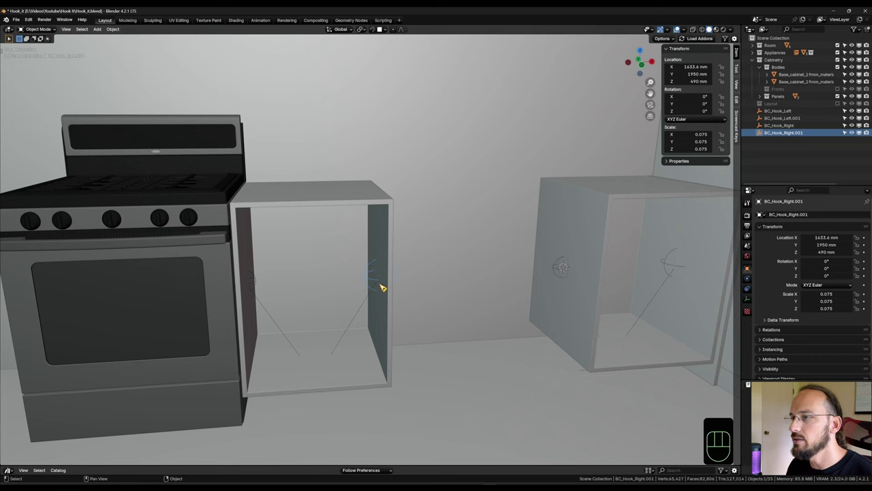
{"action": "key", "text": "g"}
{"action": "key", "text": "x"}
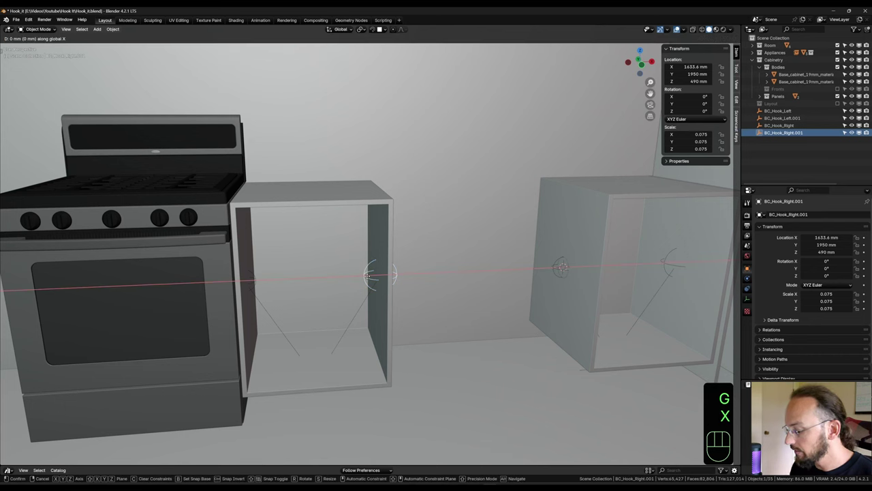
{"action": "key", "text": "KP_4"}
{"action": "key", "text": "KP_0"}
{"action": "key", "text": "KP_0"}
{"action": "key", "text": "KP_Subtract"}
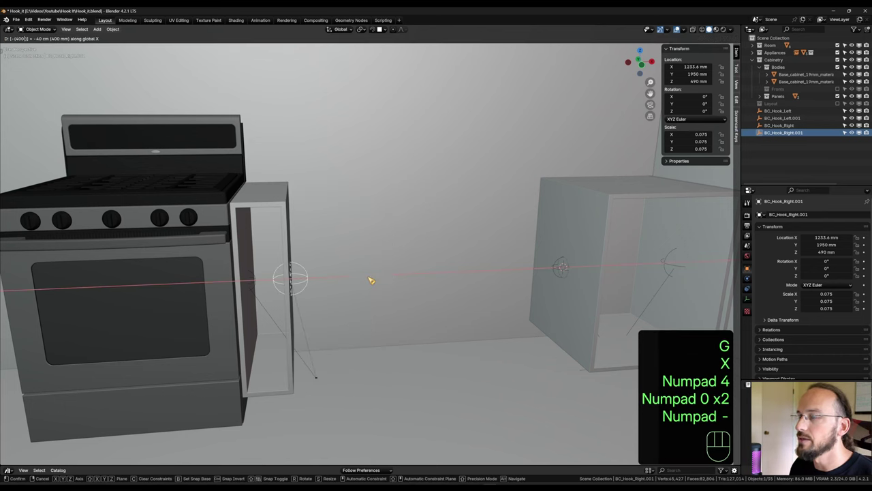
{"action": "key", "text": "KP_Enter"}
{"action": "key", "text": "Tab"}
{"action": "left_click", "coordinate": [261, 204]}
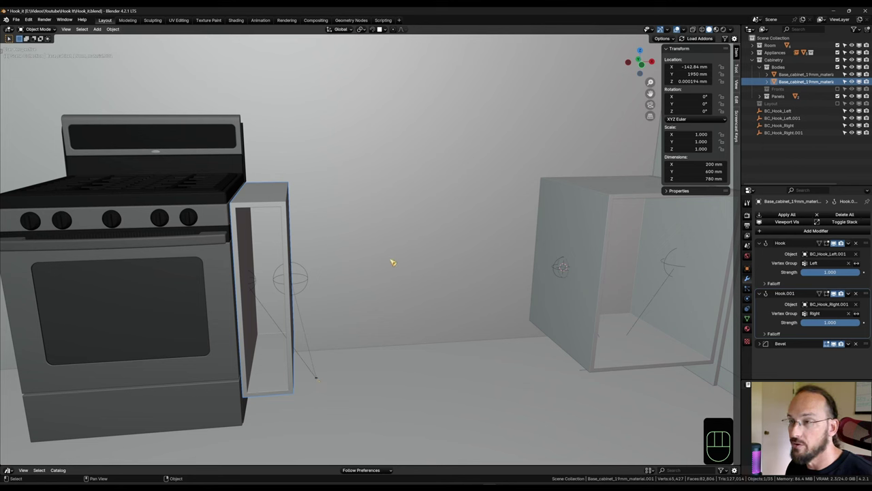
In Edit Mode, enable Edit Mode and On Cage display on both Hook modifiers.
{"action": "key", "text": "Tab"}
{"action": "left_click", "coordinate": [346, 230]}
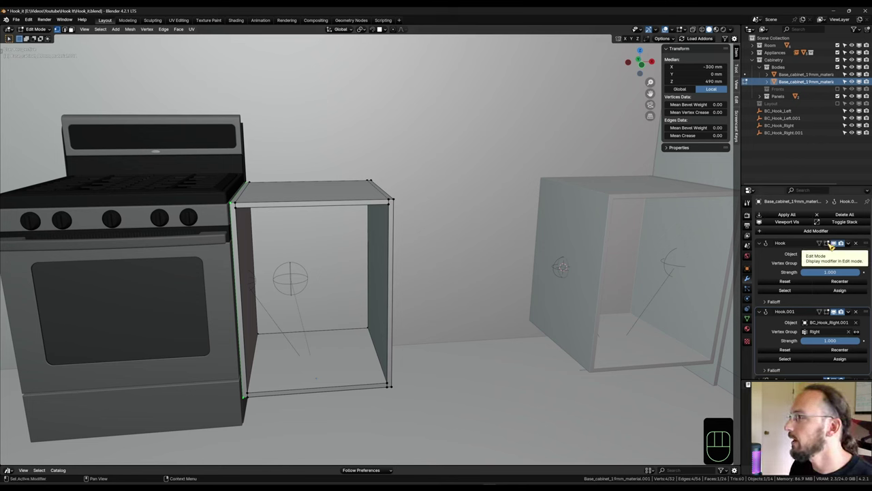
{"action": "left_click", "coordinate": [826, 243]}
{"action": "left_click", "coordinate": [819, 244]}
{"action": "left_click", "coordinate": [826, 311]}
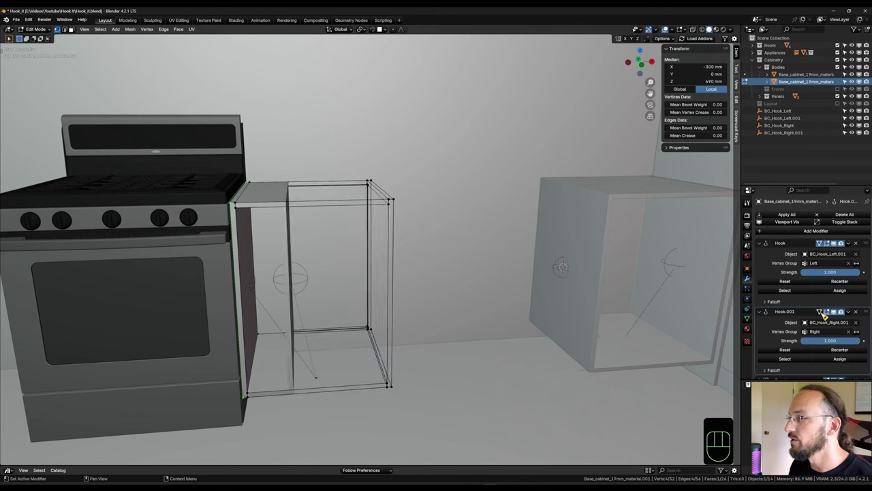
{"action": "left_click", "coordinate": [819, 311]}
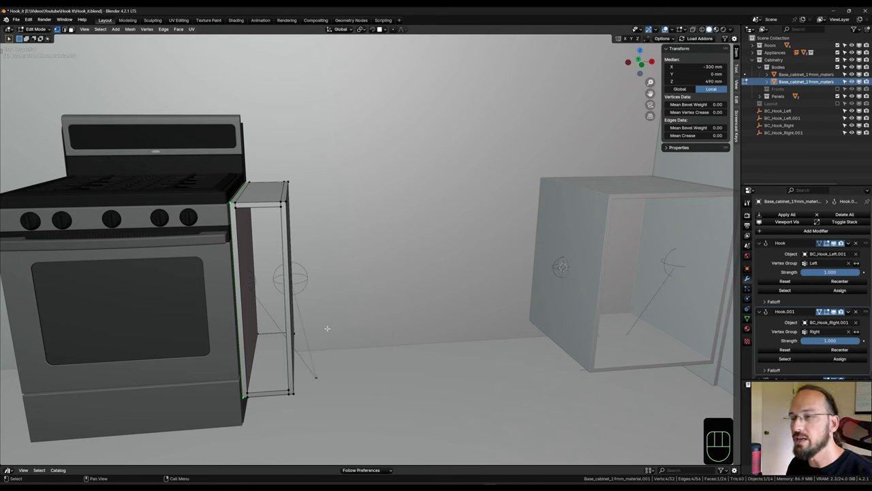
Check the top front edge's 200 mm length with the Edge Length overlay, then return to Object Mode.
{"action": "middle_click_drag", "start_coordinate": [266, 280], "coordinate": [276, 282]}
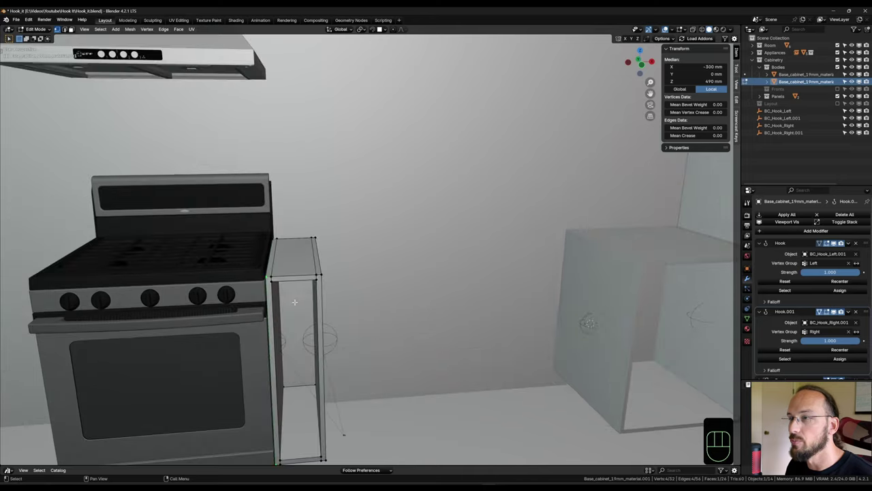
{"action": "scroll", "coordinate": [284, 283], "scroll_direction": "up", "scroll_amount": 4}
{"action": "key", "text": "Tab"}
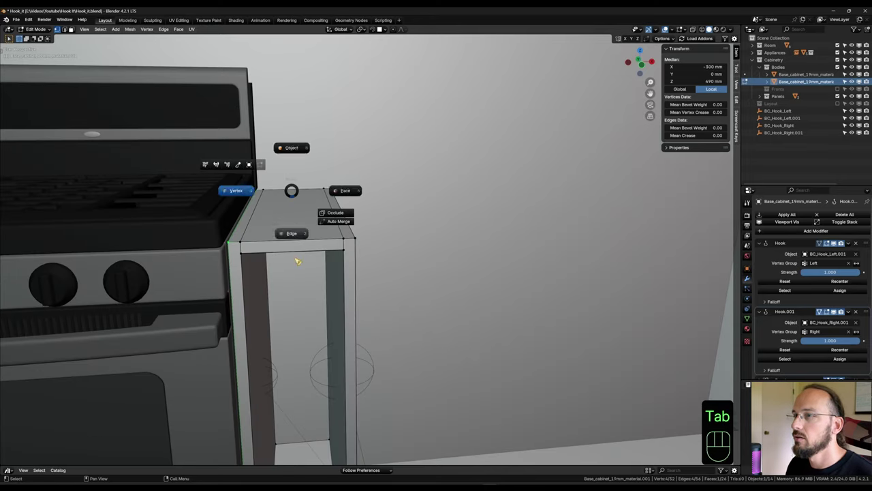
{"action": "left_click", "coordinate": [295, 241]}
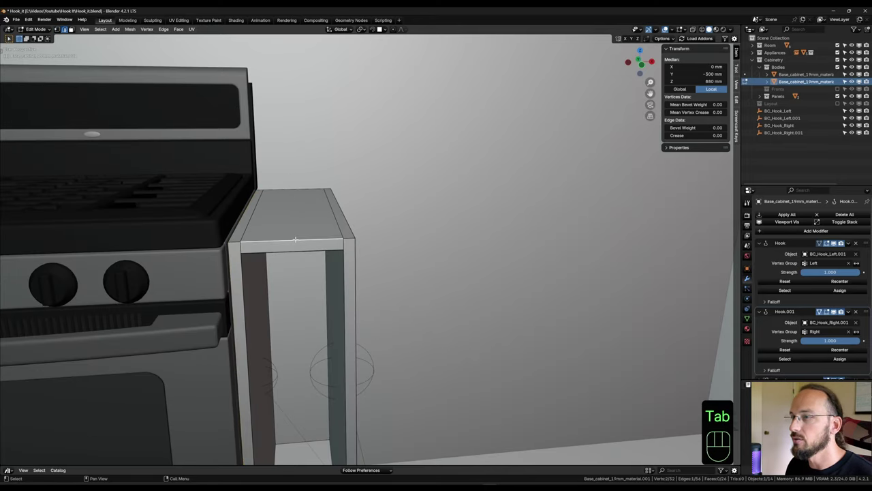
{"action": "left_click", "coordinate": [685, 30]}
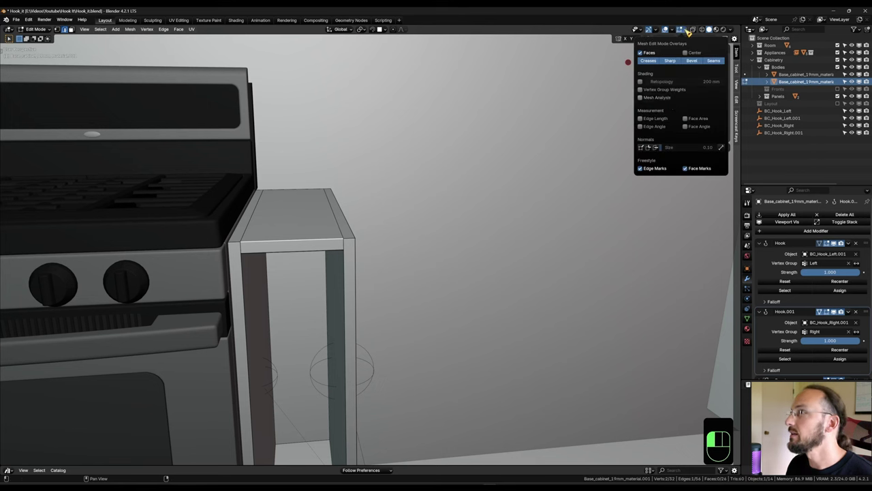
{"action": "left_click", "coordinate": [648, 119]}
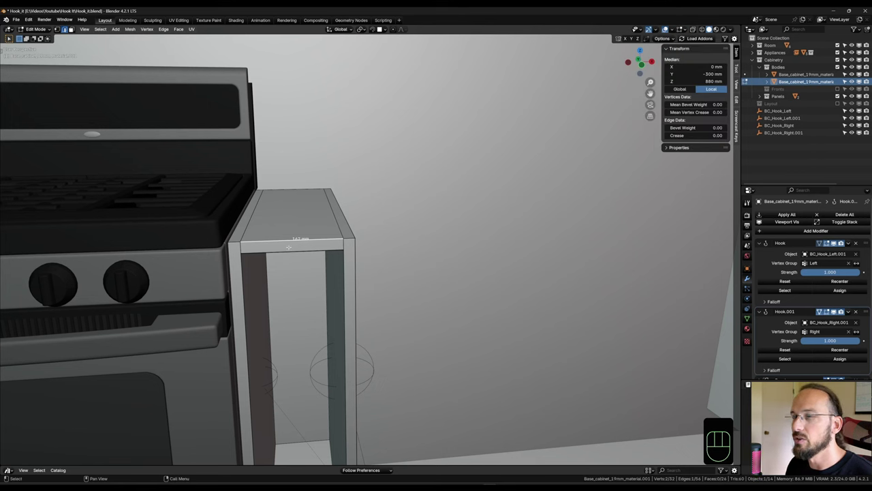
{"action": "left_click", "coordinate": [684, 30]}
{"action": "left_click", "coordinate": [646, 120]}
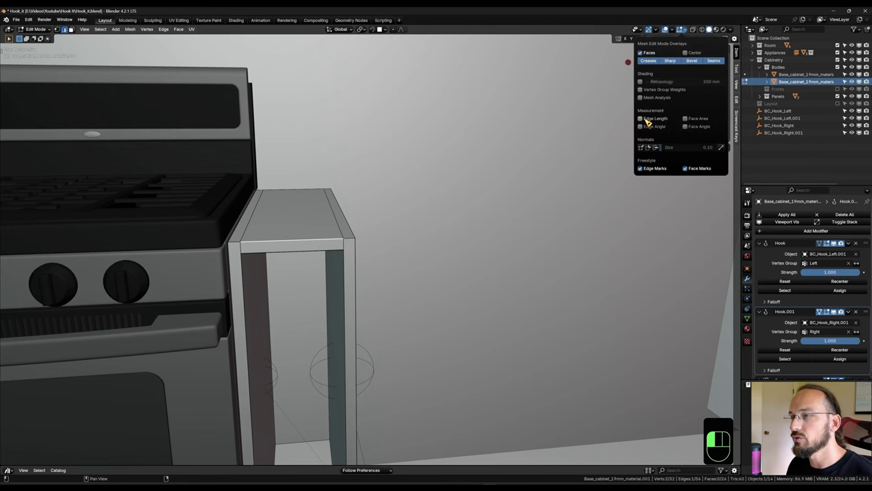
{"action": "key", "text": "Tab"}
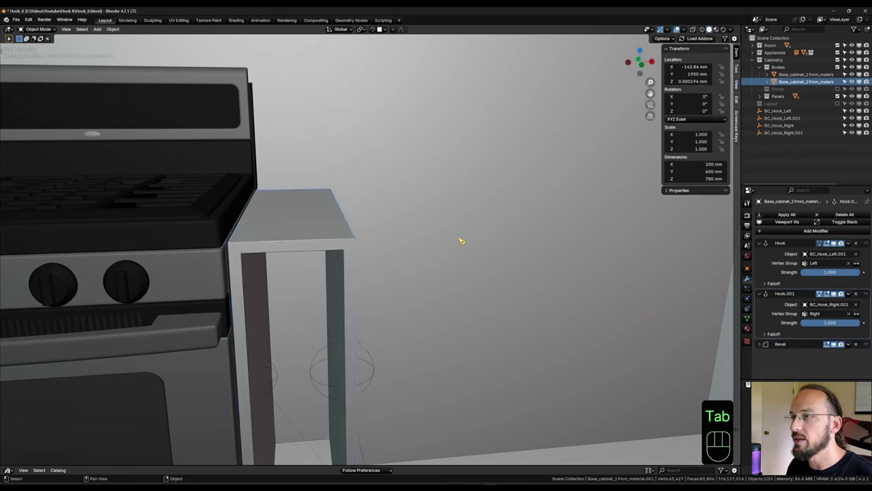
{"action": "middle_click_drag", "start_coordinate": [462, 241], "coordinate": [420, 263]}
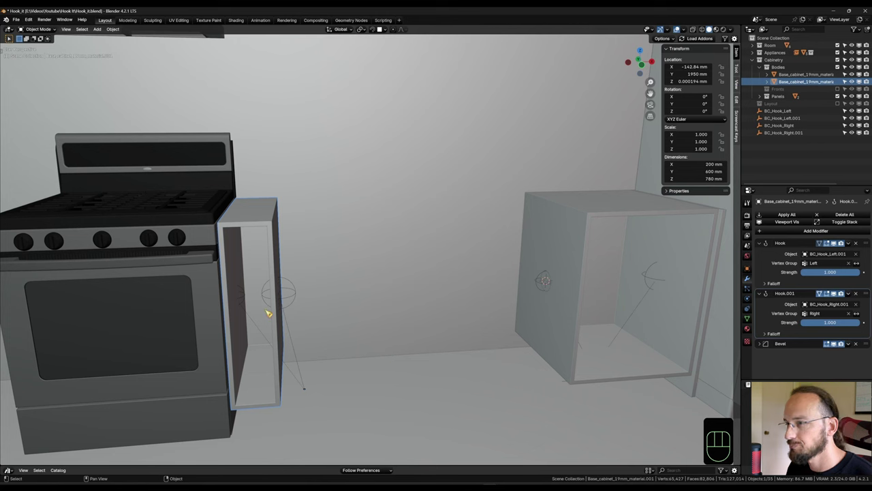
Duplicate the right cabinet with its hooks and place the copy flush to its left along X.
{"action": "left_click", "coordinate": [651, 281]}
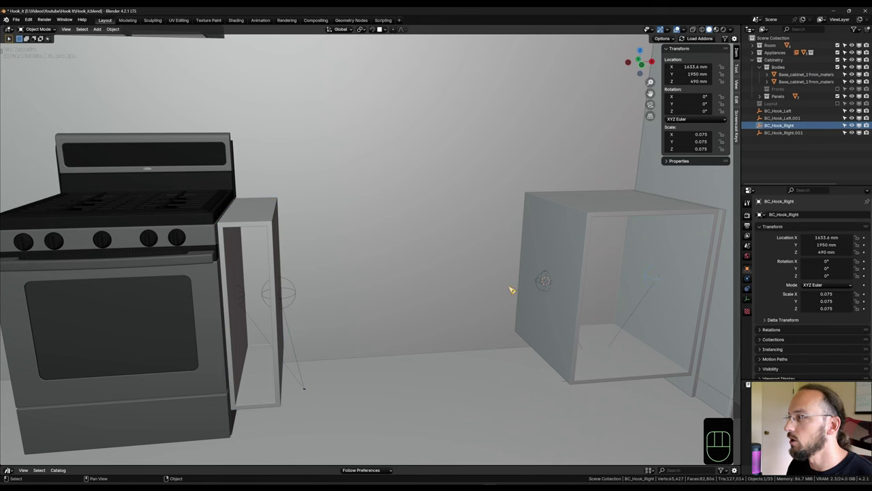
{"action": "left_click", "coordinate": [549, 288], "text": "shift"}
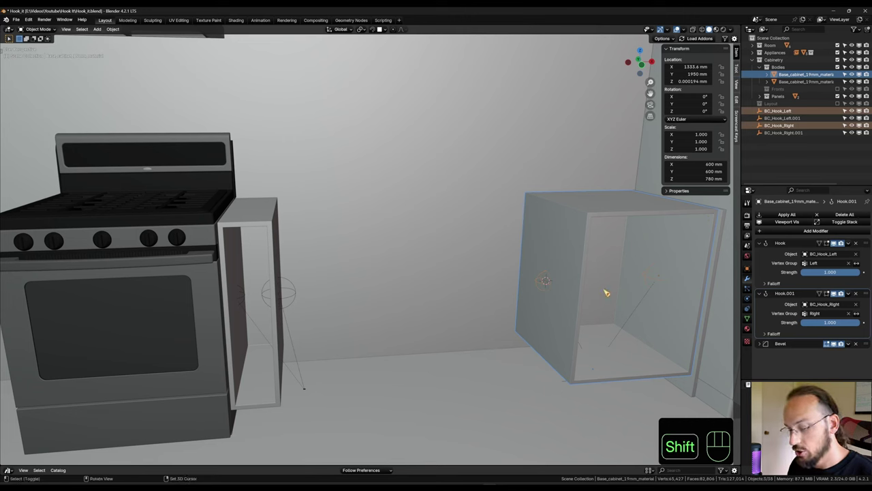
{"action": "key", "text": "shift+d"}
{"action": "key", "text": "x"}
{"action": "left_click", "coordinate": [536, 302]}
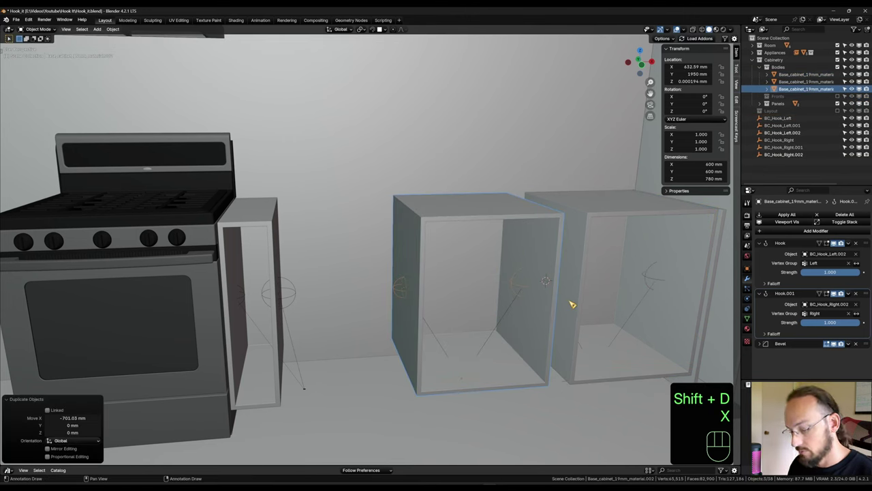
{"action": "key", "text": "g"}
{"action": "key", "text": "x"}
{"action": "left_click", "coordinate": [447, 314]}
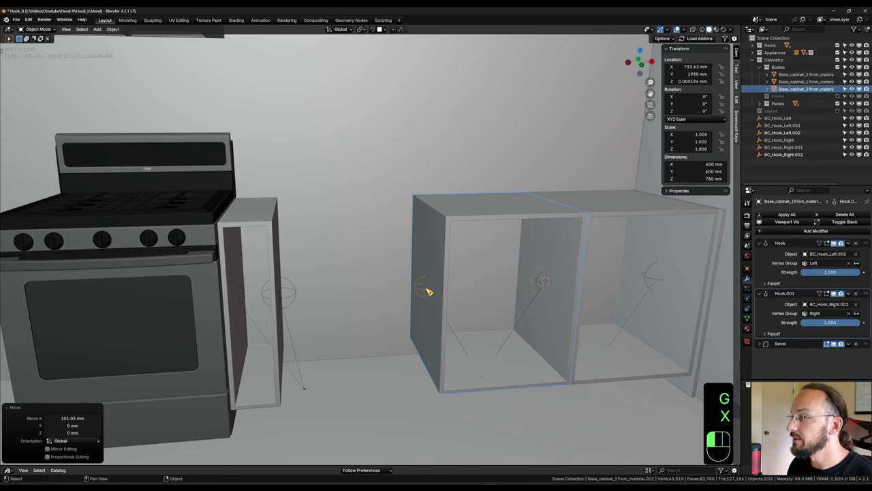
Move the copy's left hook 200 mm along X to narrow that cabinet.
{"action": "left_click", "coordinate": [423, 289]}
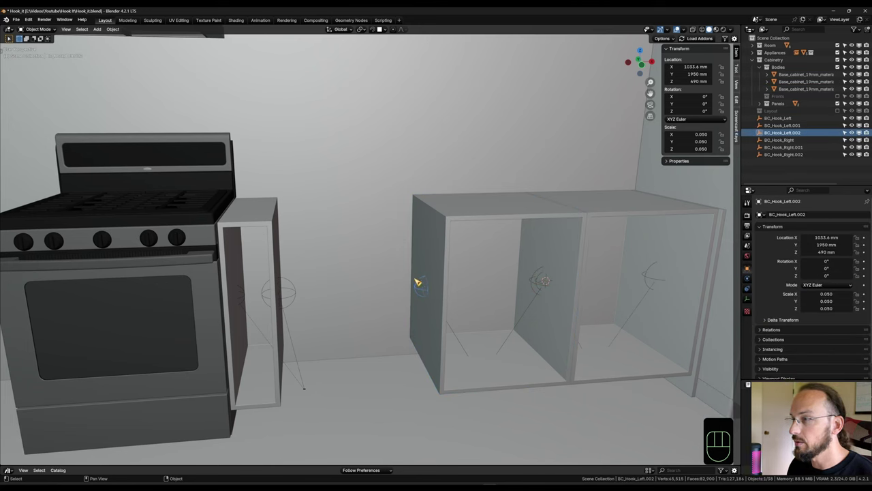
{"action": "key", "text": "g"}
{"action": "key", "text": "x"}
{"action": "key", "text": "KP_2"}
{"action": "key", "text": "KP_0"}
{"action": "key", "text": "KP_0"}
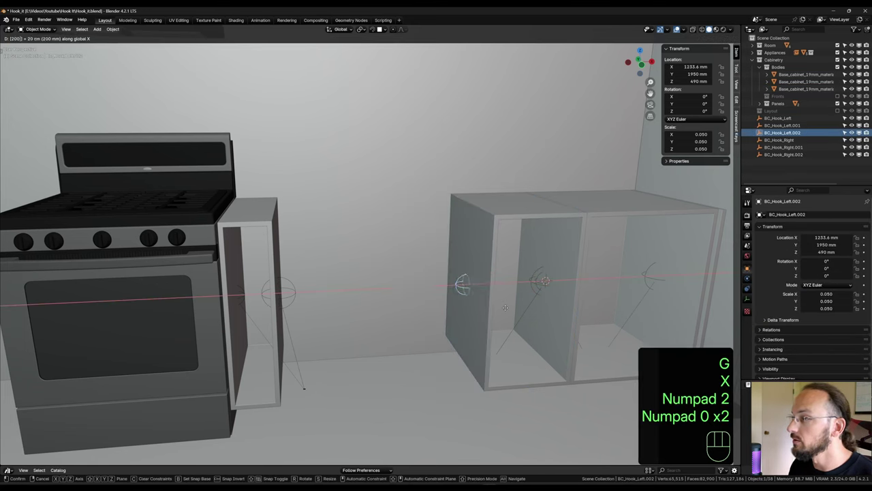
{"action": "key", "text": "KP_Enter"}
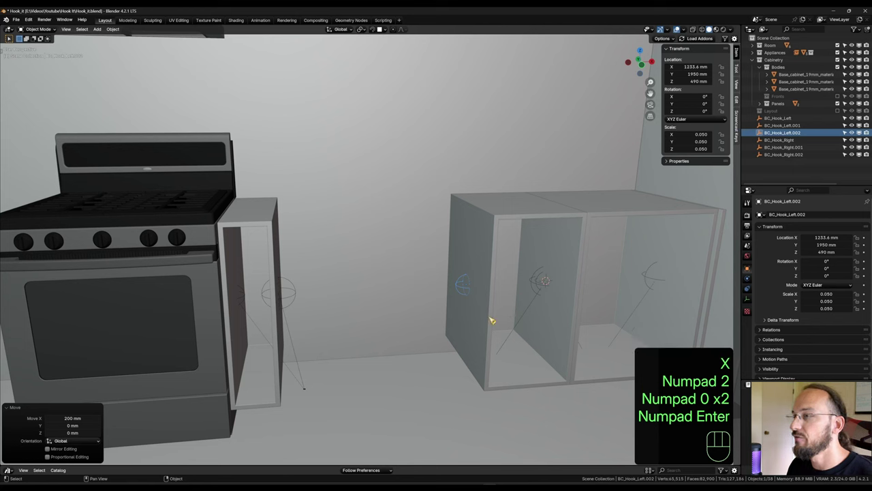
Duplicate the original cabinet with its hierarchy and snap the copy beside the narrow panel.
{"action": "right_click", "coordinate": [786, 76]}
{"action": "left_click", "coordinate": [785, 75]}
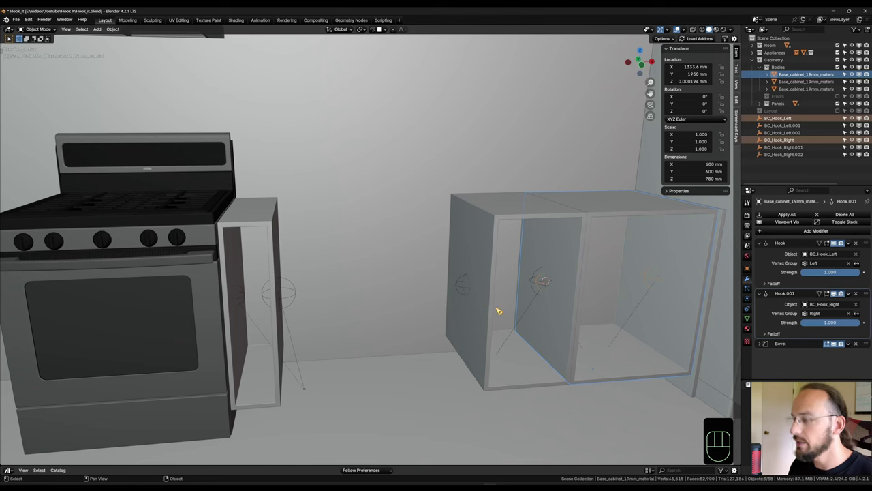
{"action": "key", "text": "shift+d"}
{"action": "key", "text": "ctrl"}
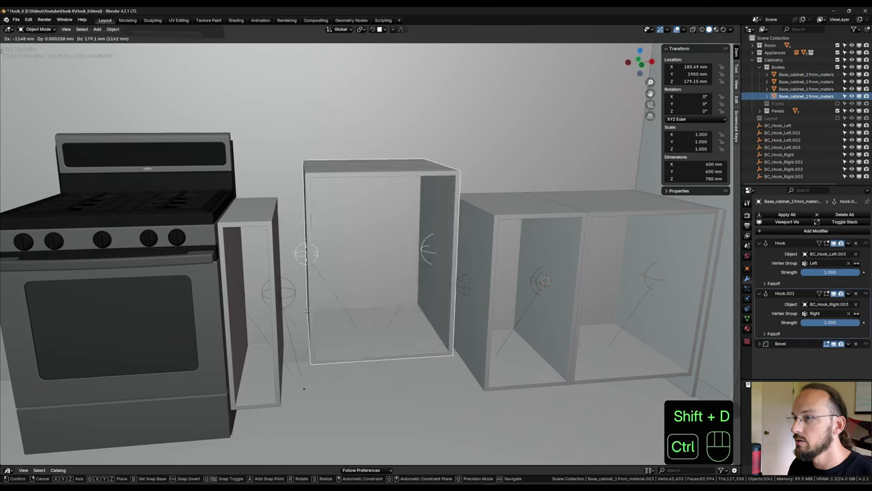
{"action": "key", "text": "x"}
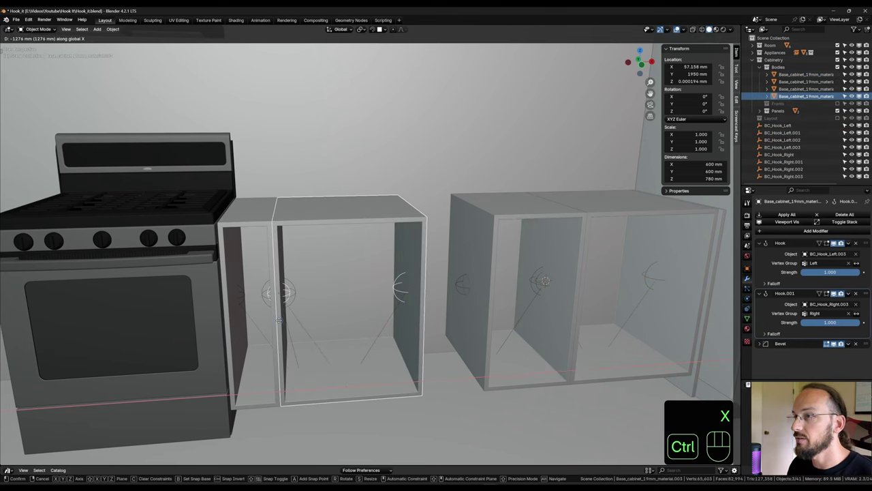
{"action": "left_click", "coordinate": [279, 320]}
Snap the new copy's right hook along X to meet the neighbouring cabinet, at 1910.1 mm.
{"action": "left_click", "coordinate": [402, 294]}
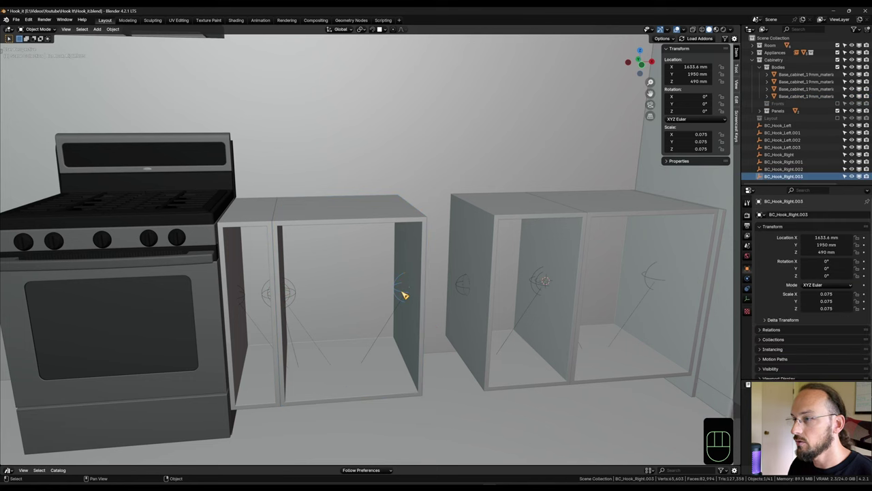
{"action": "key", "text": "g"}
{"action": "key", "text": "x"}
{"action": "key", "text": "ctrl"}
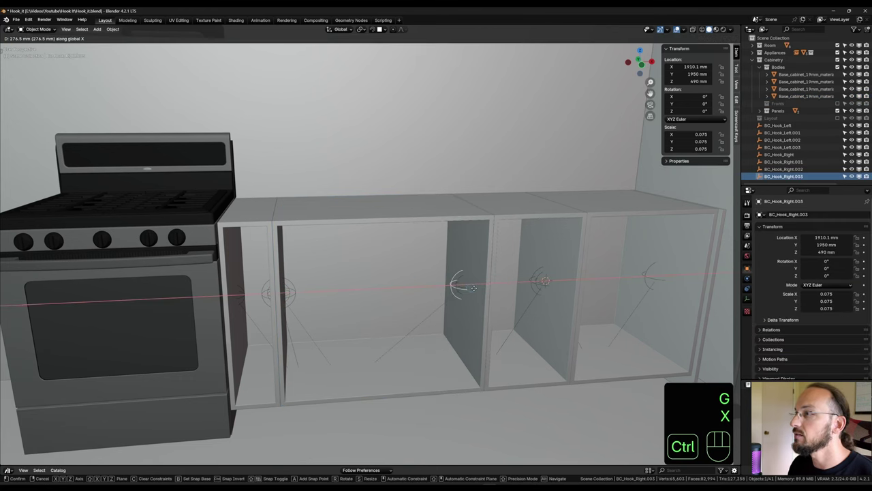
{"action": "left_click", "coordinate": [473, 288]}
{"action": "scroll", "coordinate": [459, 306], "scroll_direction": "up", "scroll_amount": 5}
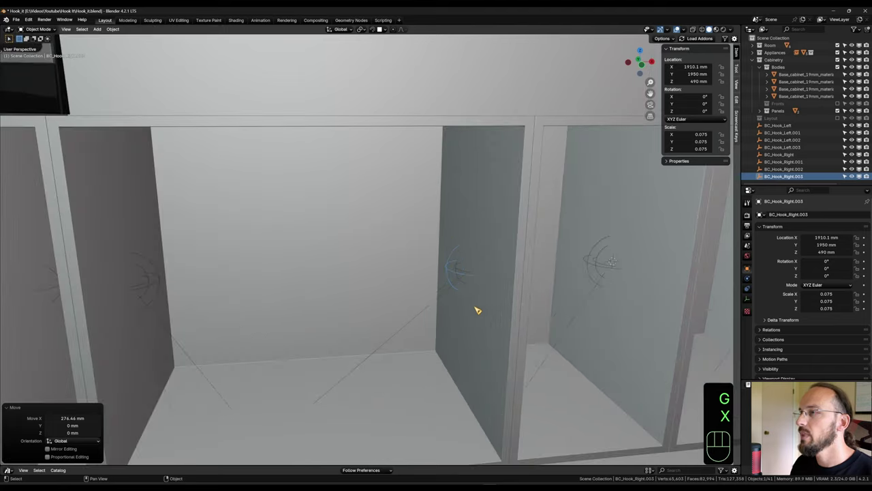
{"action": "scroll", "coordinate": [437, 307], "scroll_direction": "up", "scroll_amount": 5}
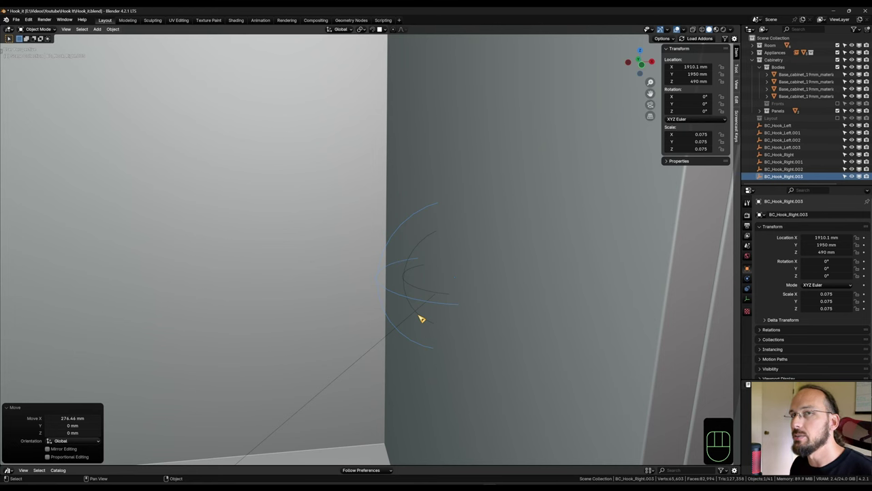
Draw annotation strokes: an arrow at the stretched cabinet's hook, a side panel edge mark, and a small mark.
{"action": "middle_click_drag", "start_coordinate": [409, 315], "coordinate": [411, 266]}
{"action": "key", "text": "t"}
{"action": "key", "text": "shift+space"}
{"action": "key", "text": "d"}
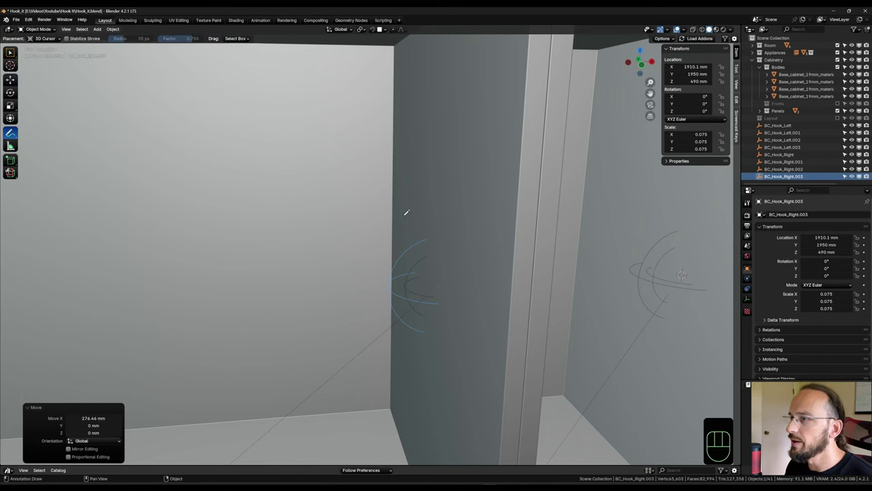
{"action": "left_click_drag", "start_coordinate": [406, 214], "coordinate": [418, 244]}
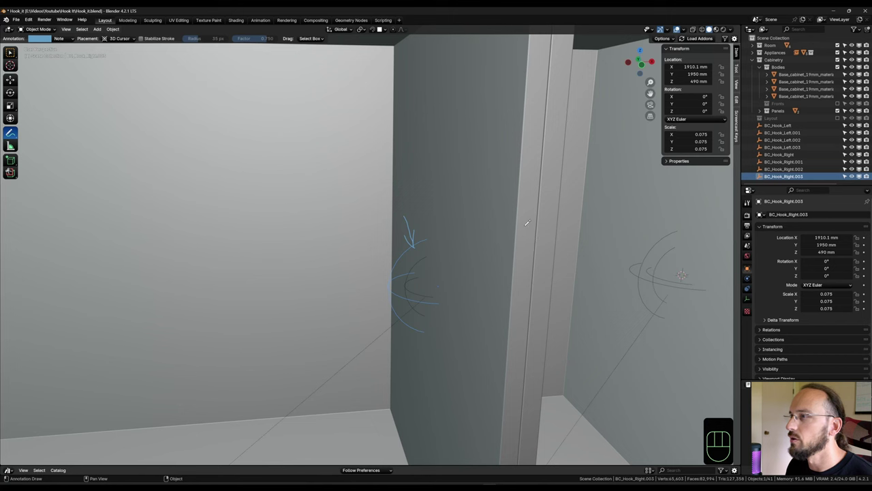
{"action": "left_click_drag", "start_coordinate": [521, 227], "coordinate": [523, 258]}
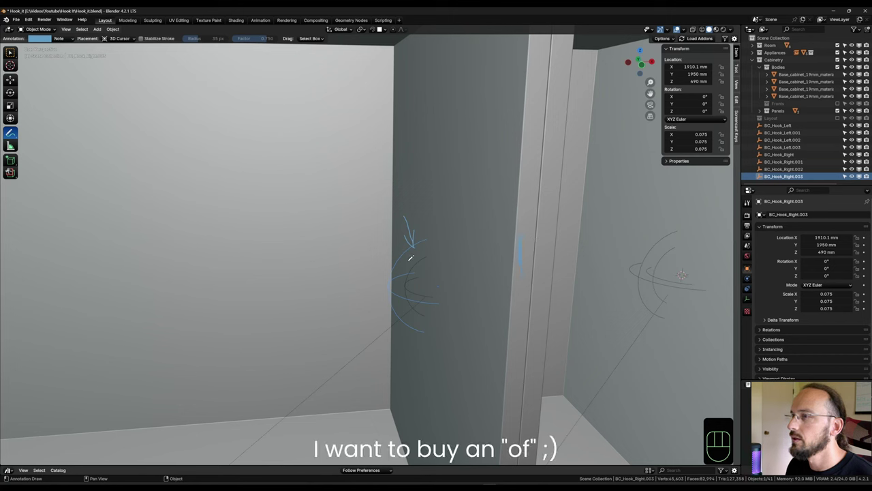
{"action": "left_click_drag", "start_coordinate": [415, 258], "coordinate": [411, 271]}
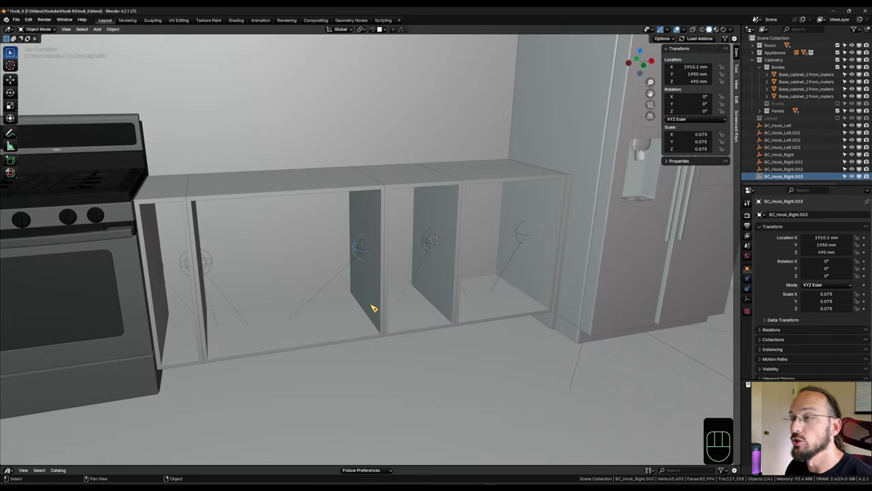
Select the stretched base cabinet next to the fridge.
{"action": "left_click", "coordinate": [303, 197]}
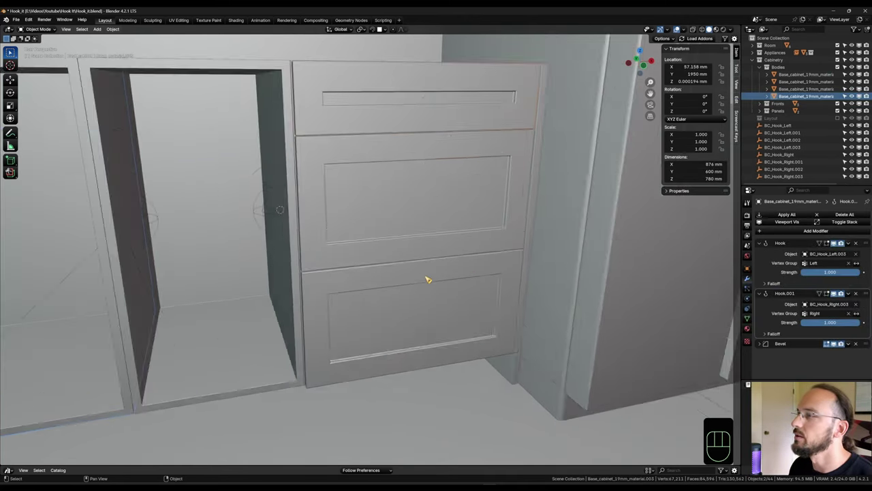
Delete the selected drawer fronts.
{"action": "scroll", "coordinate": [416, 259], "scroll_direction": "up", "scroll_amount": 5}
{"action": "scroll", "coordinate": [504, 205], "scroll_direction": "down", "scroll_amount": 5}
{"action": "left_click", "coordinate": [490, 133]}
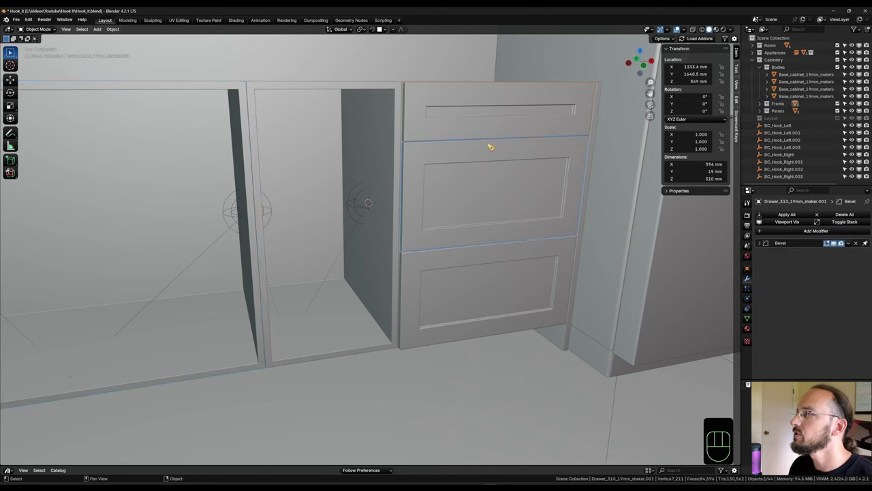
{"action": "key", "text": "x"}
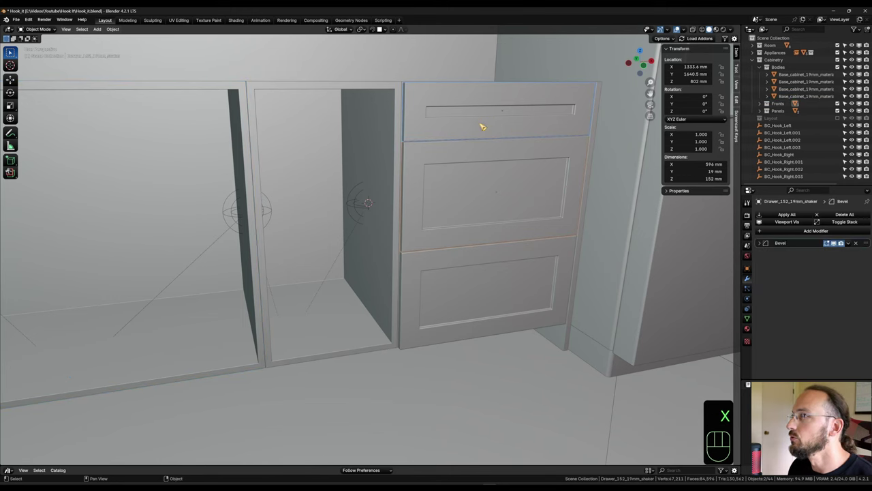
{"action": "key", "text": "x"}
{"action": "scroll", "coordinate": [516, 192], "scroll_direction": "up", "scroll_amount": 3}
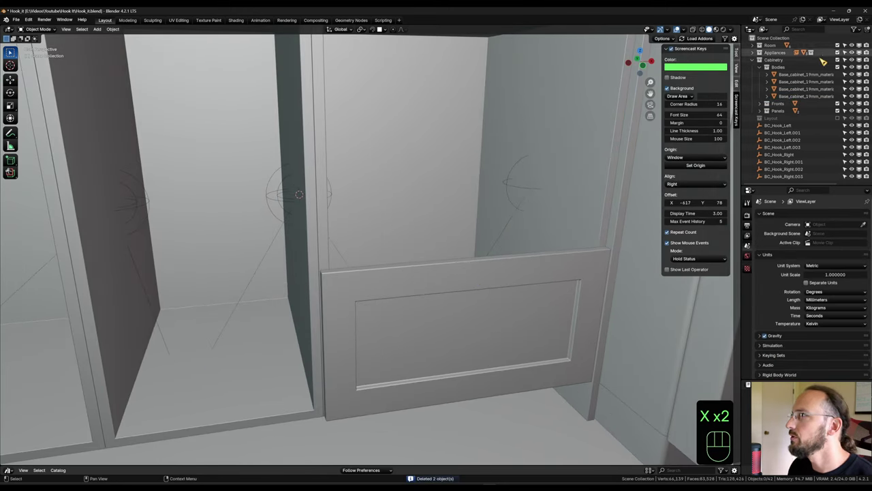
Select the base cabinet's hierarchy plus the drawer front and isolate them in local view.
{"action": "right_click", "coordinate": [813, 75]}
{"action": "left_click", "coordinate": [813, 75]}
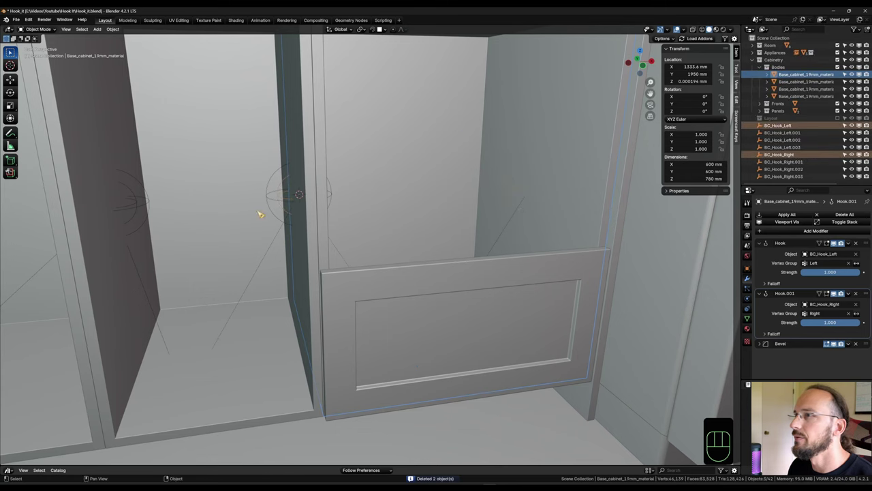
{"action": "left_click", "coordinate": [516, 282], "text": "shift"}
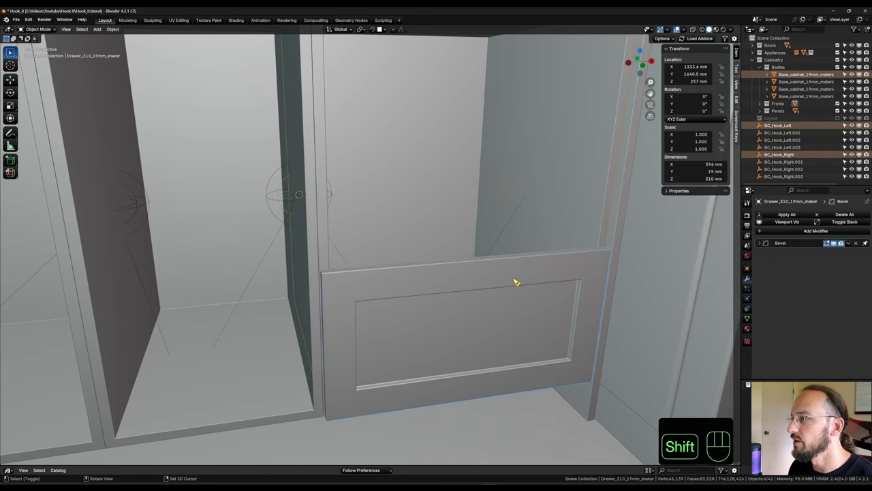
{"action": "key", "text": "KP_Divide"}
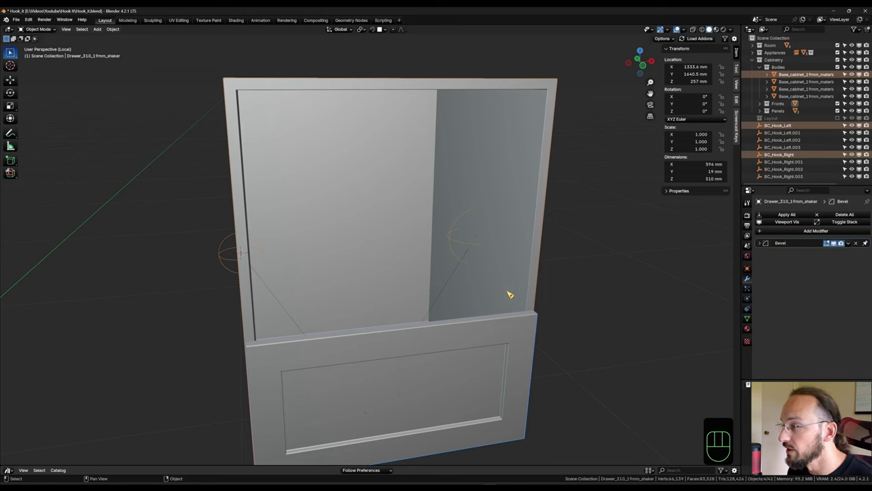
{"action": "middle_click_drag", "start_coordinate": [507, 309], "coordinate": [479, 339]}
Duplicate both hook empties in place as BC_Hook_Left.004 and BC_Hook_Right.004 and clear their parent.
{"action": "key", "text": "alt+a"}
{"action": "left_click", "coordinate": [248, 243]}
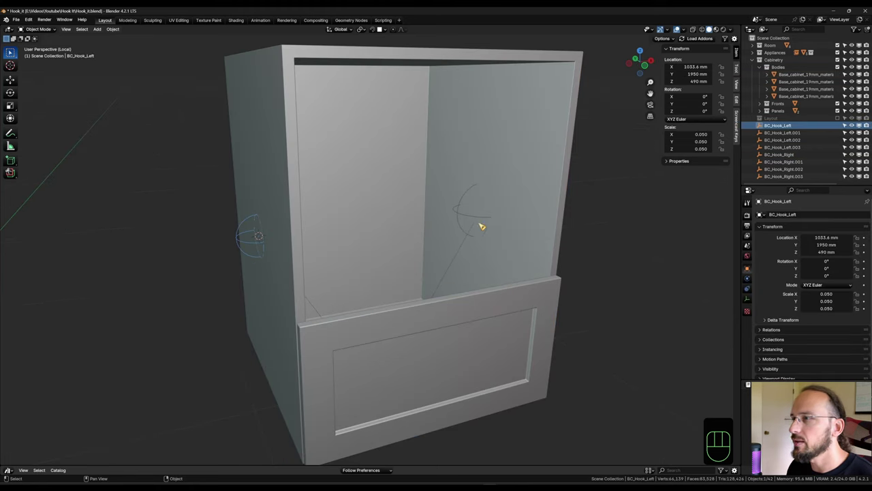
{"action": "left_click", "coordinate": [470, 225], "text": "shift"}
{"action": "middle_click_drag", "start_coordinate": [629, 321], "coordinate": [611, 318]}
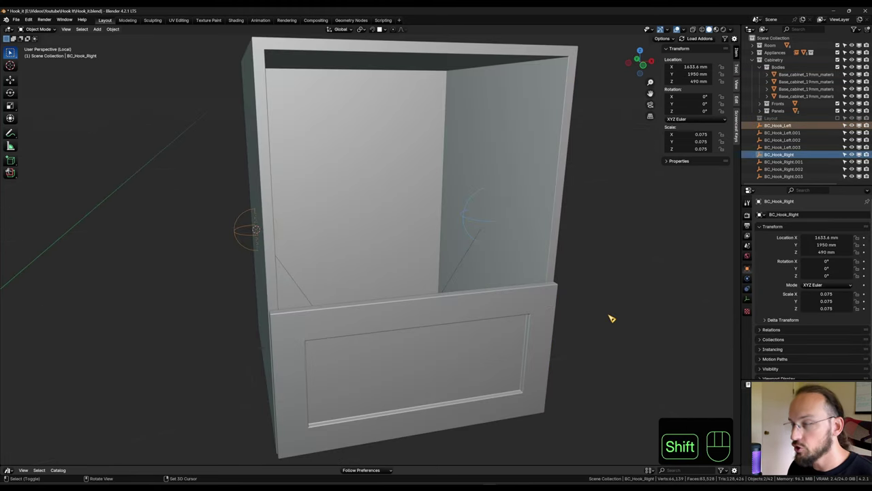
{"action": "key", "text": "shift+d"}
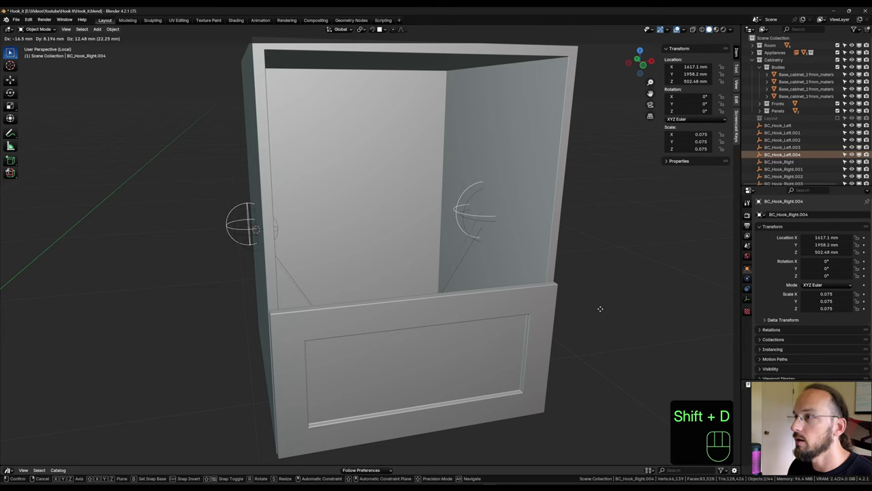
{"action": "right_click", "coordinate": [601, 310]}
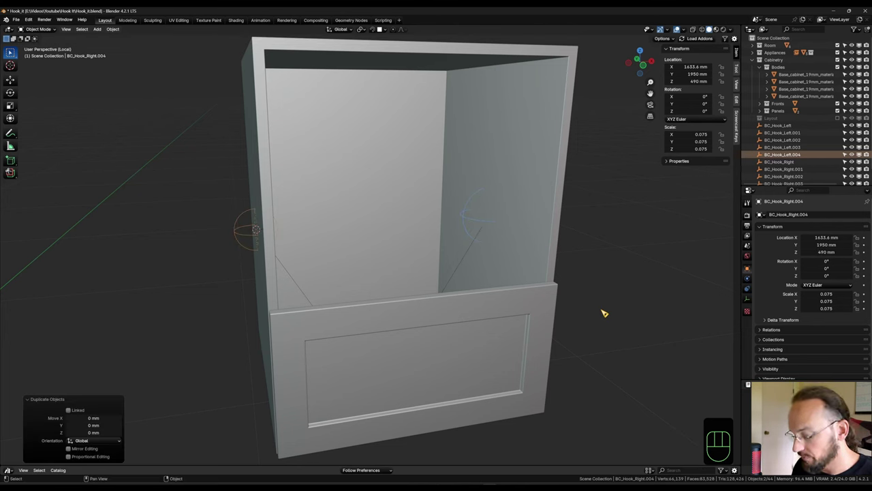
{"action": "key", "text": "alt+p"}
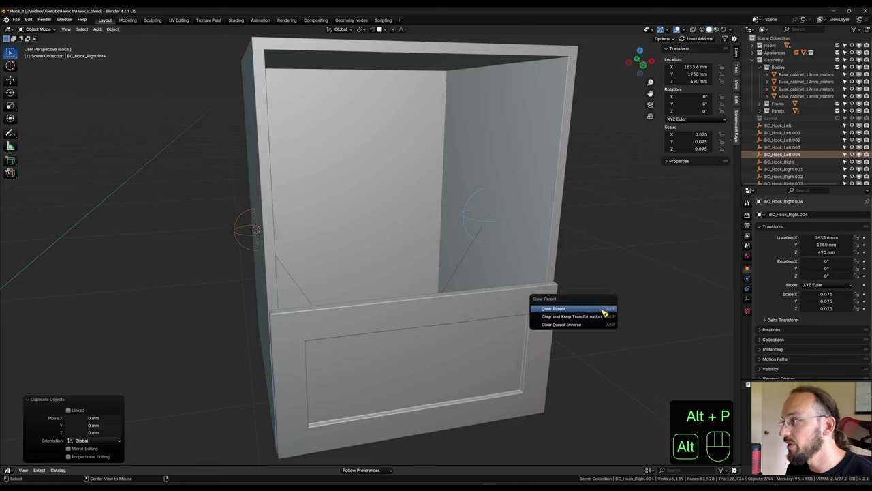
{"action": "left_click", "coordinate": [603, 313]}
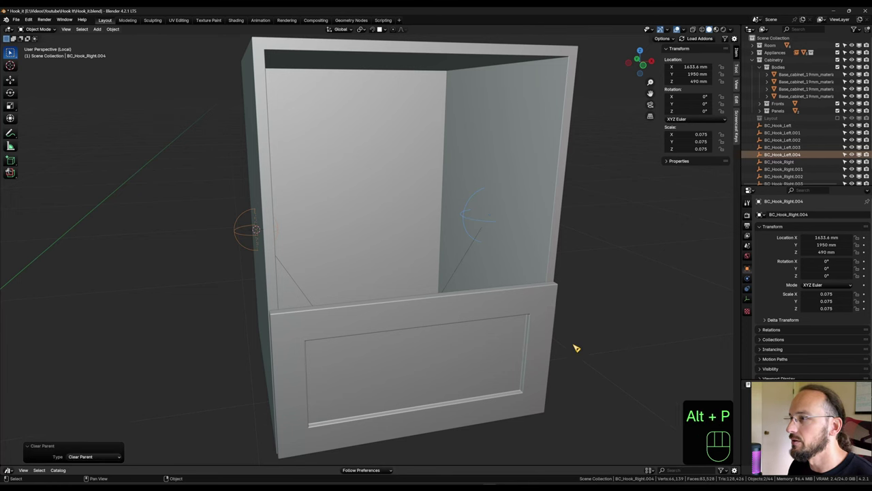
In top view, move the duplicated hooks forward along Y toward the drawer front.
{"action": "key", "text": "KP_7"}
{"action": "middle_click_drag", "start_coordinate": [545, 354], "coordinate": [620, 244], "text": "shift"}
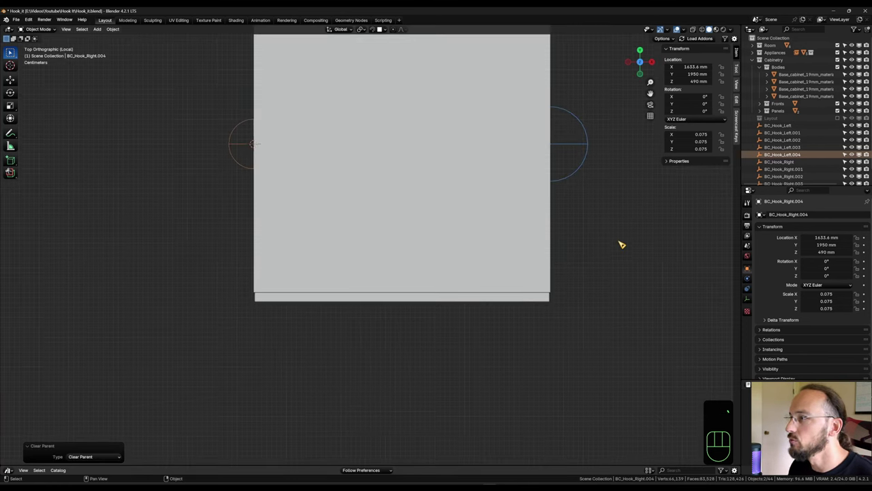
{"action": "key", "text": "g"}
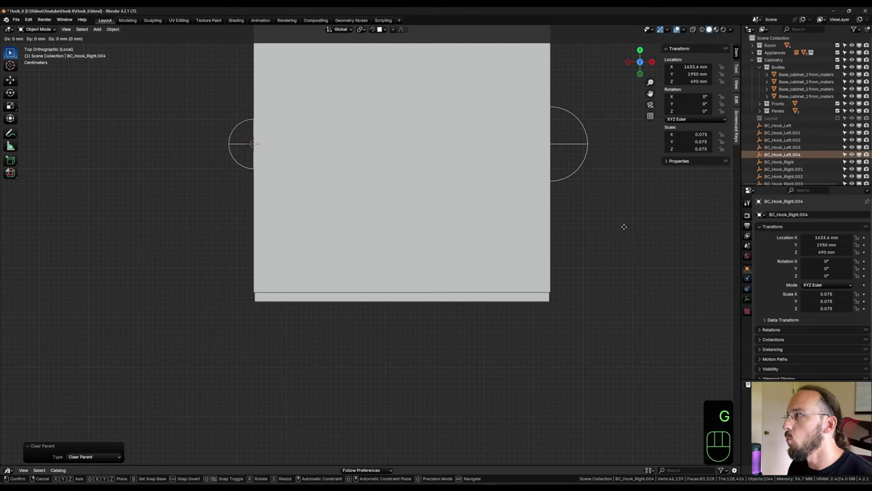
{"action": "key", "text": "y"}
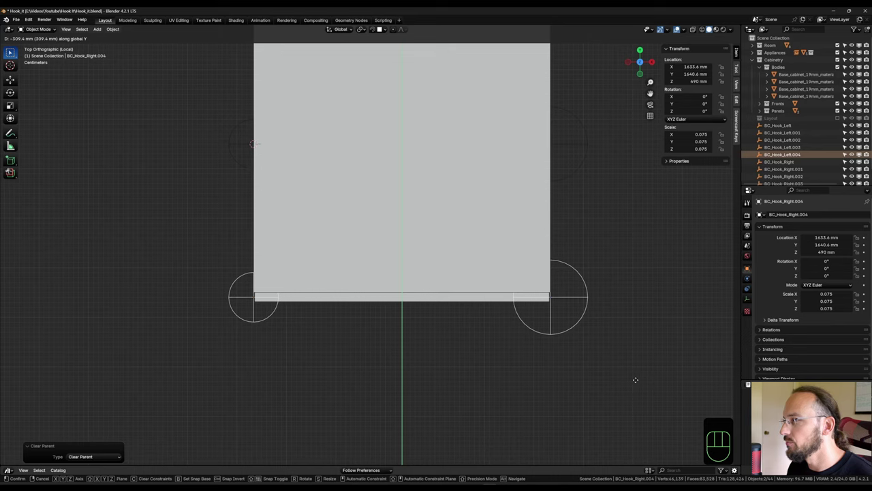
{"action": "left_click", "coordinate": [635, 379]}
{"action": "scroll", "coordinate": [584, 306], "scroll_direction": "up", "scroll_amount": 5}
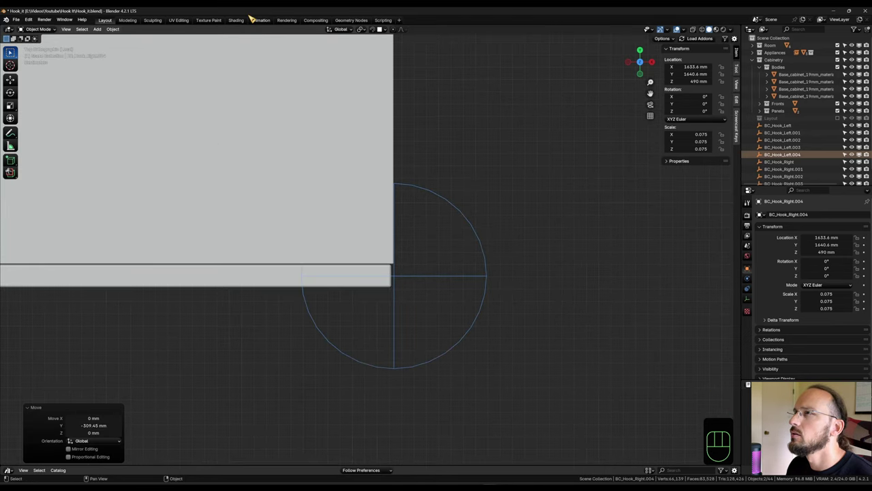
Set snapping to Edge Center and snap the hooks onto the drawer front's edge at Y 1640.5 mm.
{"action": "left_click", "coordinate": [386, 29]}
{"action": "left_click", "coordinate": [369, 111]}
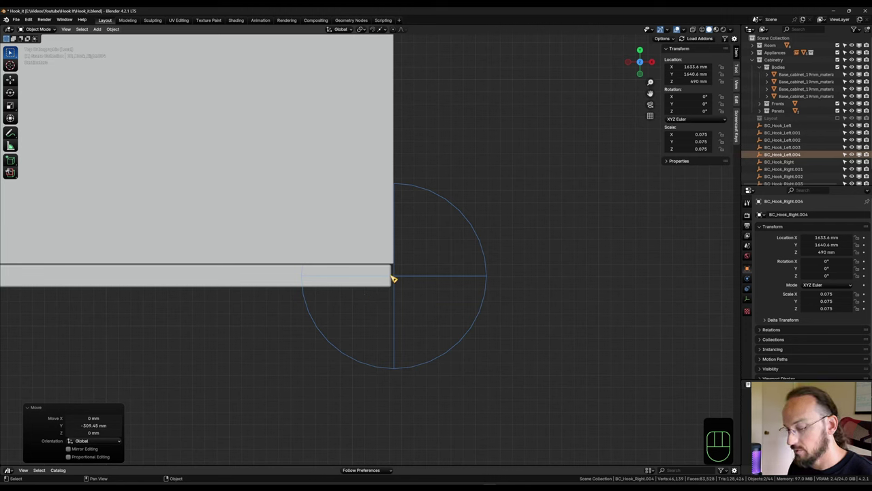
{"action": "key", "text": "g"}
{"action": "key", "text": "y"}
{"action": "key", "text": "ctrl"}
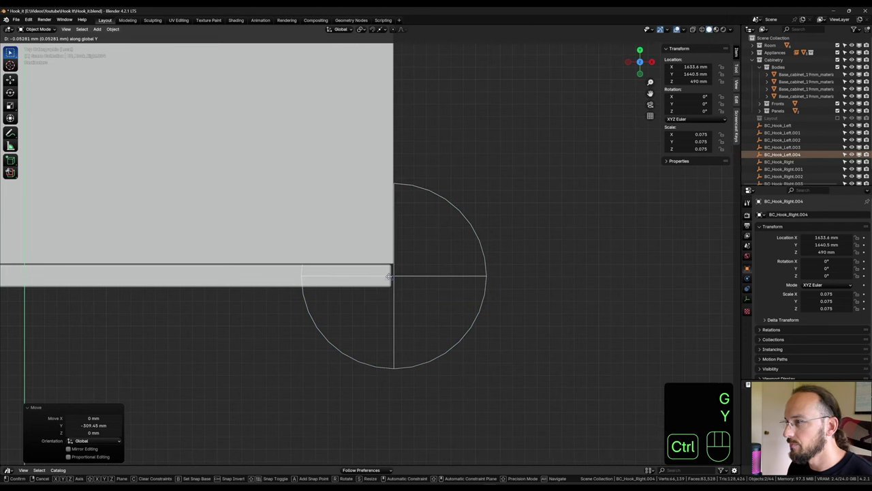
{"action": "left_click", "coordinate": [390, 276]}
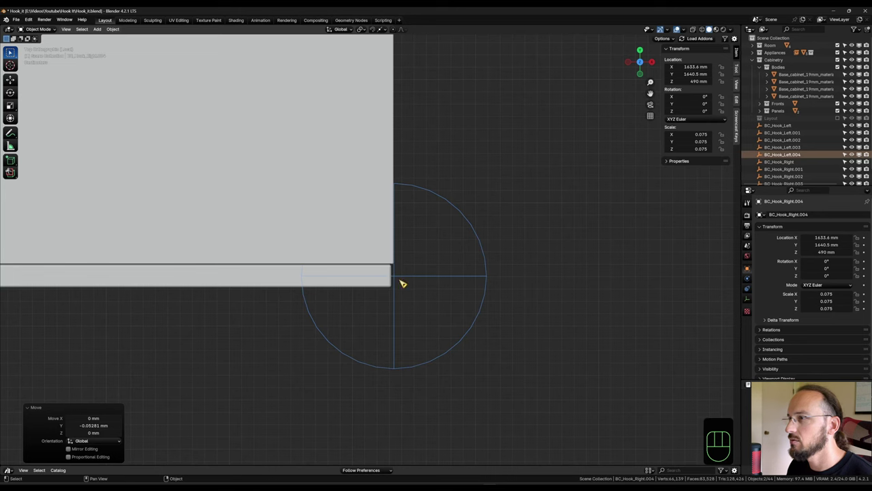
{"action": "scroll", "coordinate": [275, 304], "scroll_direction": "down", "scroll_amount": 4}
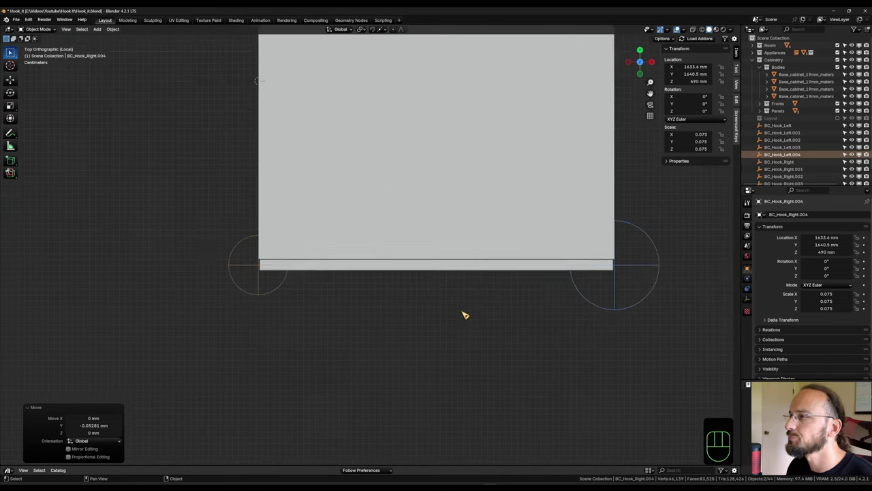
Scale the duplicated hook empties down to 0.050.
{"action": "left_click", "coordinate": [361, 30]}
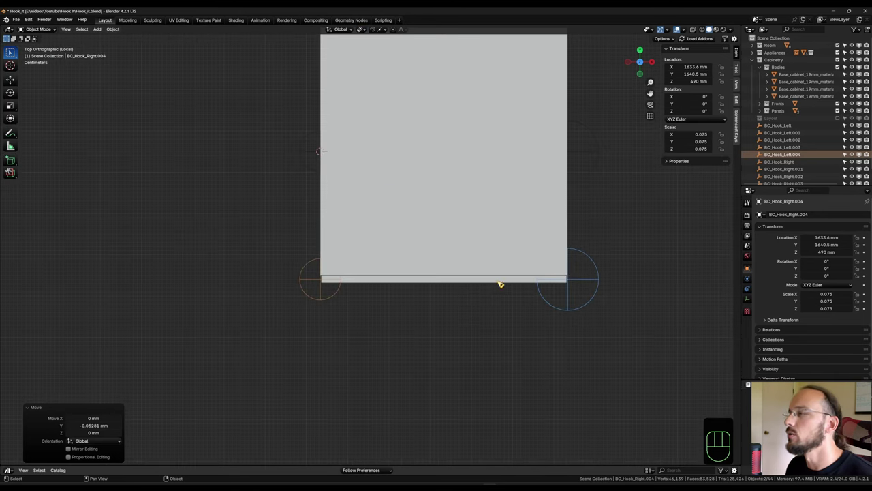
{"action": "scroll", "coordinate": [498, 284], "scroll_direction": "right", "scroll_amount": 2, "text": "ctrl"}
{"action": "key", "text": "s"}
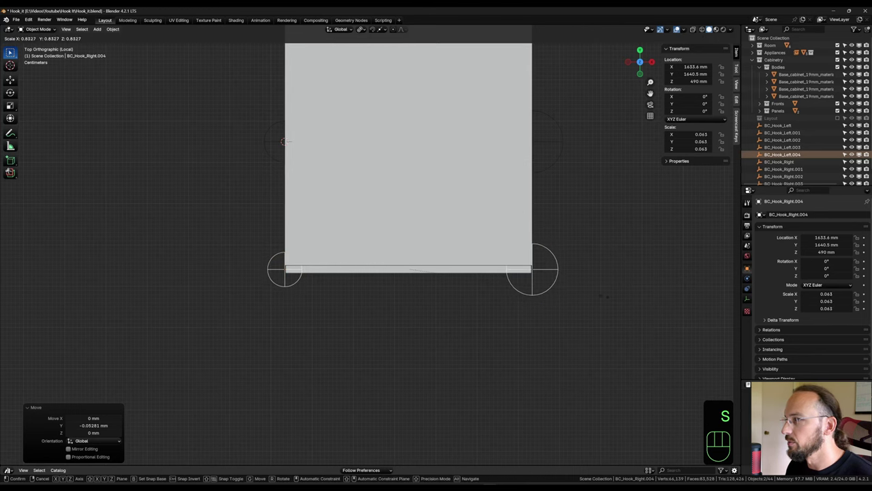
{"action": "left_click", "coordinate": [566, 289]}
{"action": "middle_click_drag", "start_coordinate": [463, 322], "coordinate": [514, 207]}
In front view, snap the duplicated hooks down 233 mm to Z 257 mm, the drawer front's mid-height.
{"action": "key", "text": "KP_1"}
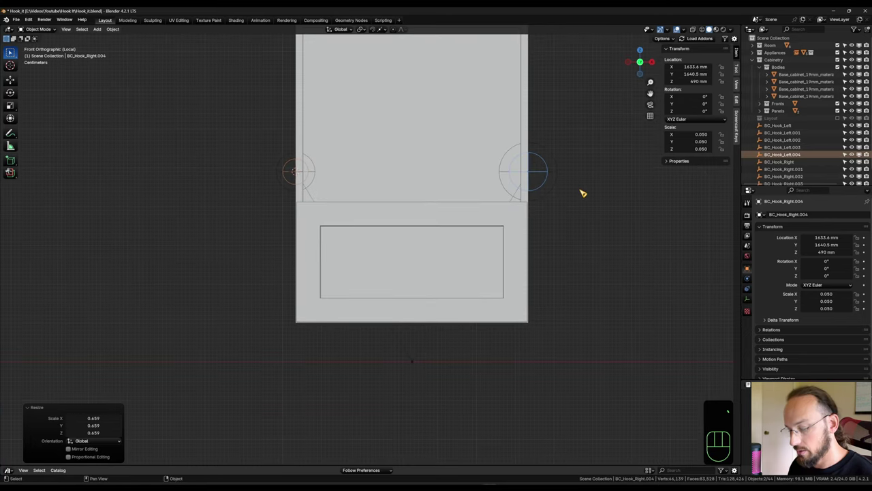
{"action": "key", "text": "g"}
{"action": "key", "text": "z"}
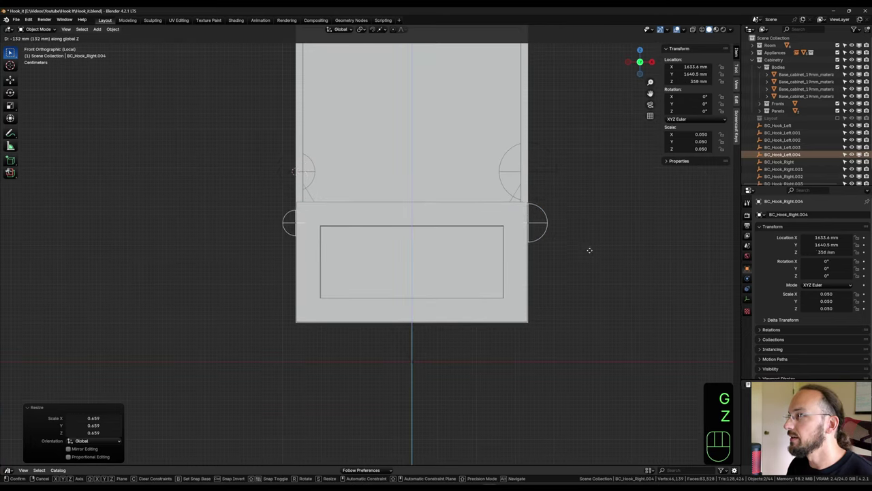
{"action": "key", "text": "ctrl"}
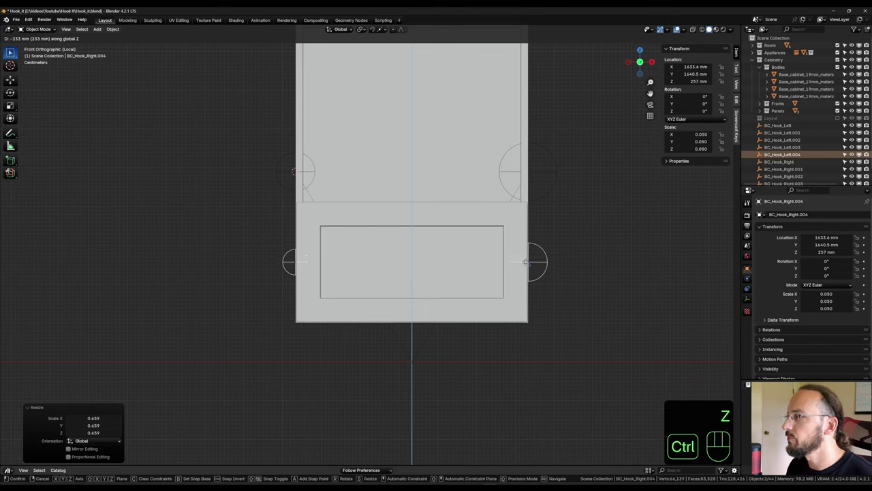
{"action": "left_click", "coordinate": [525, 262]}
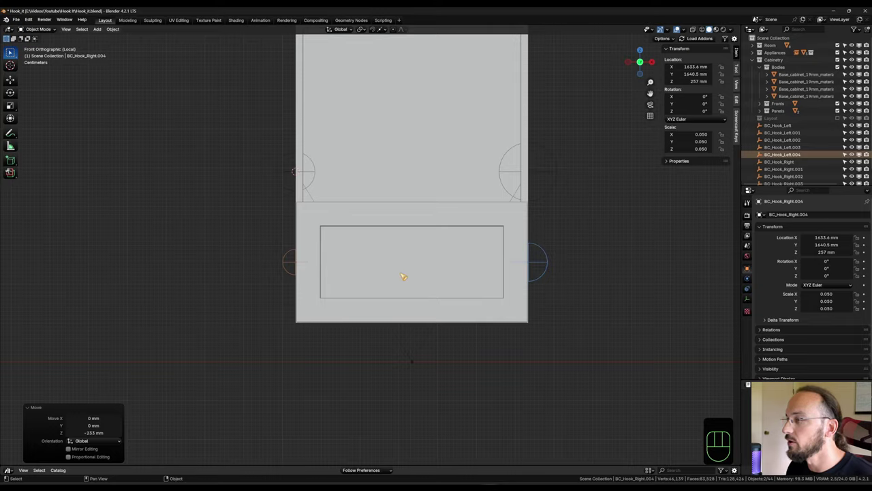
{"action": "middle_click_drag", "start_coordinate": [403, 276], "coordinate": [307, 259]}
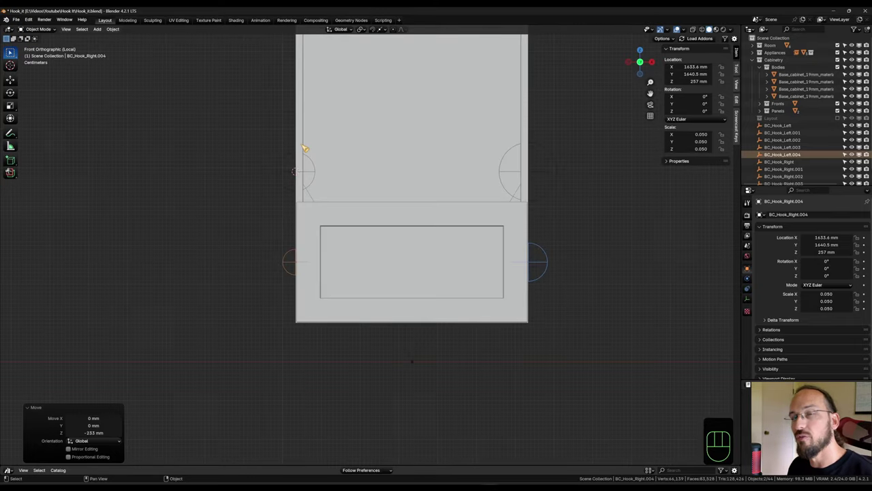
{"action": "middle_click_drag", "start_coordinate": [322, 157], "coordinate": [325, 286]}
{"action": "scroll", "coordinate": [347, 278], "scroll_direction": "up", "scroll_amount": 8}
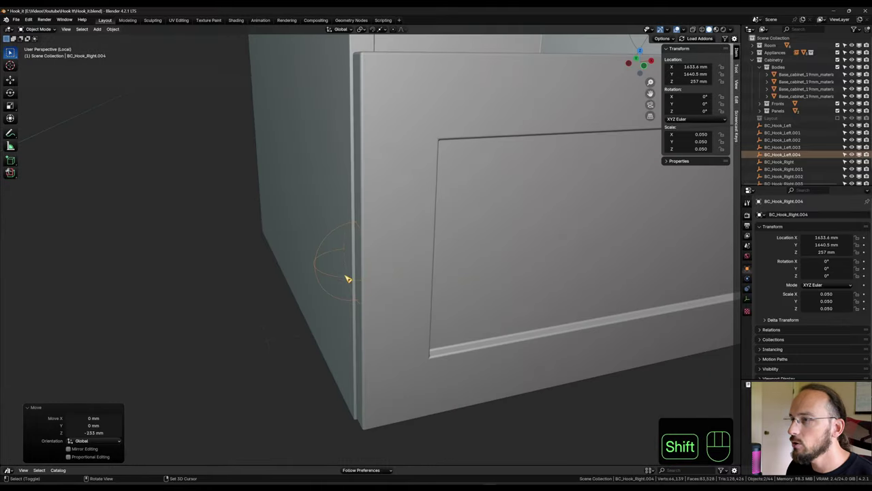
{"action": "key", "text": "grave"}
{"action": "left_click", "coordinate": [302, 185]}
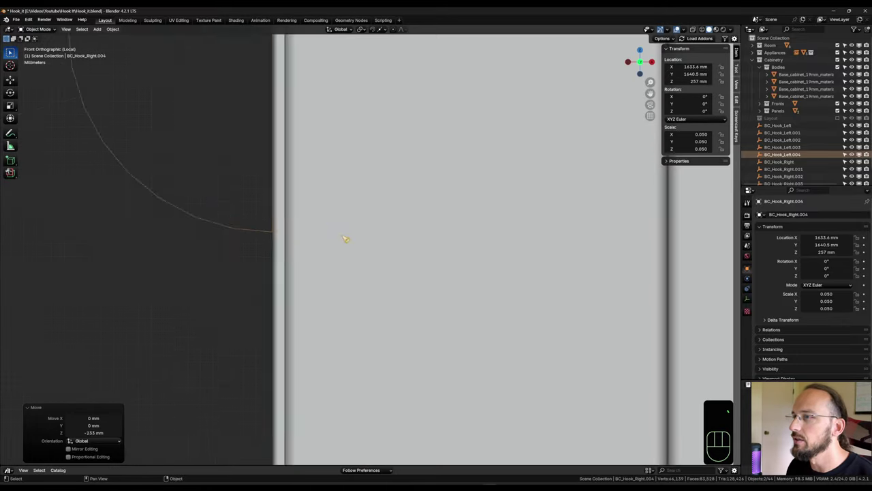
{"action": "scroll", "coordinate": [351, 252], "scroll_direction": "down", "scroll_amount": 8}
{"action": "scroll", "coordinate": [382, 269], "scroll_direction": "up", "scroll_amount": 2}
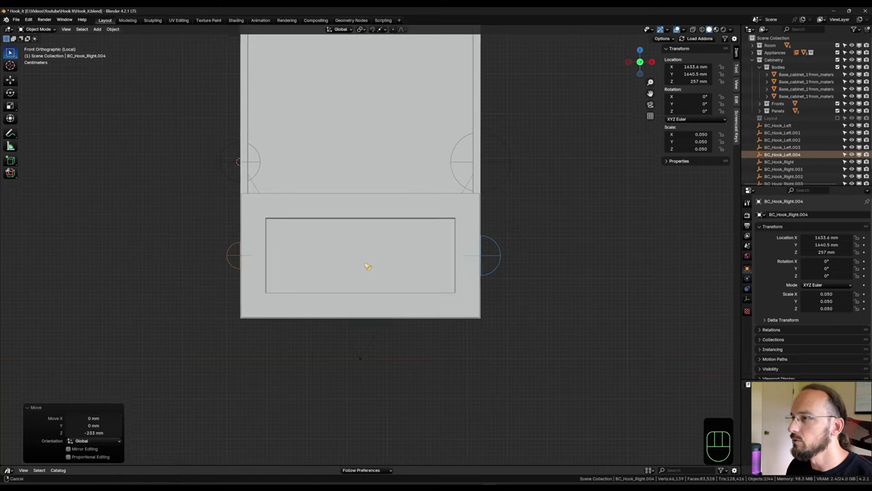
Duplicate the selected hook empty and rotate the copy 90 degrees.
{"action": "key", "text": "shift+d"}
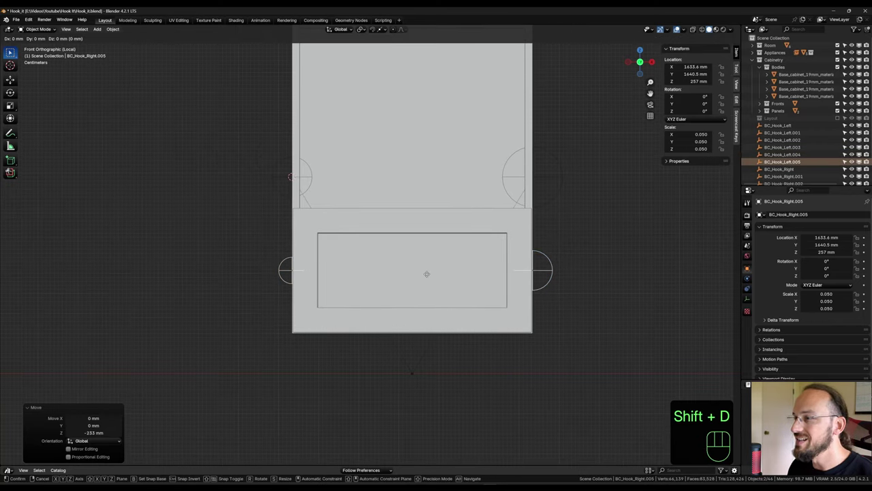
{"action": "key", "text": "r"}
{"action": "key", "text": "KP_9"}
{"action": "key", "text": "KP_0"}
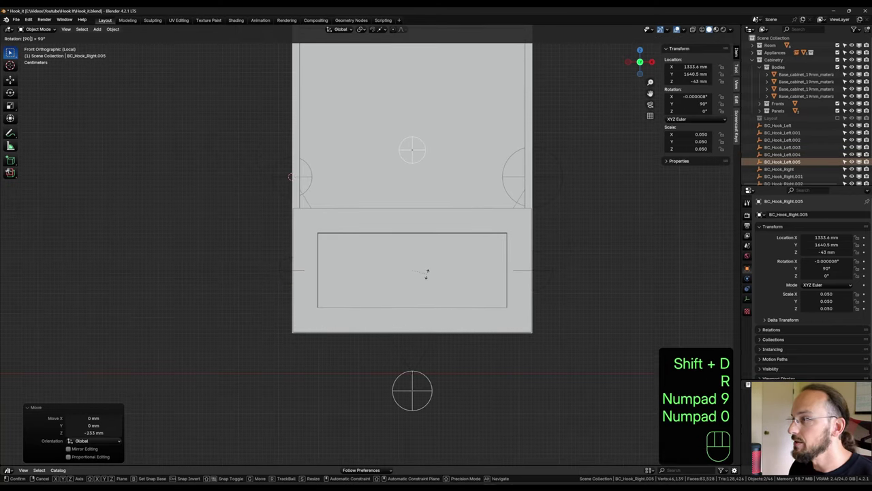
{"action": "key", "text": "KP_Enter"}
{"action": "middle_click_drag", "start_coordinate": [430, 278], "coordinate": [436, 397]}
Switch snapping to faces and snap the new bottom hook along Z to 100 mm.
{"action": "left_click", "coordinate": [384, 29]}
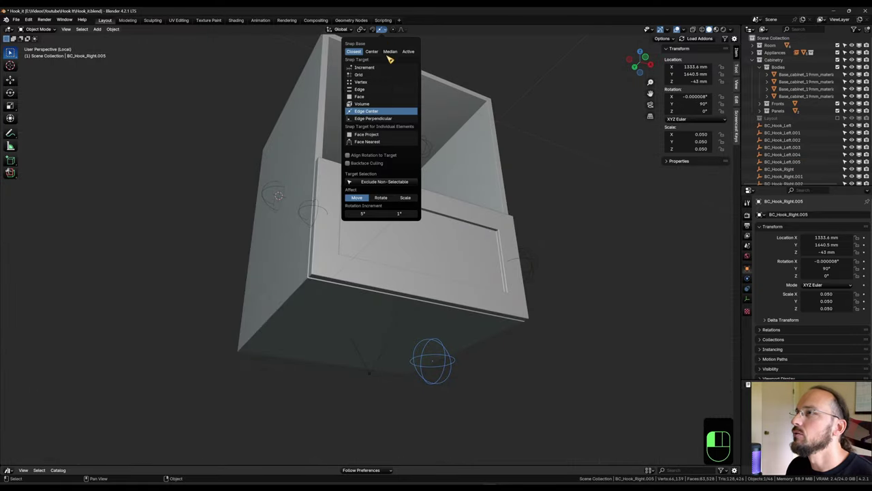
{"action": "left_click", "coordinate": [373, 96]}
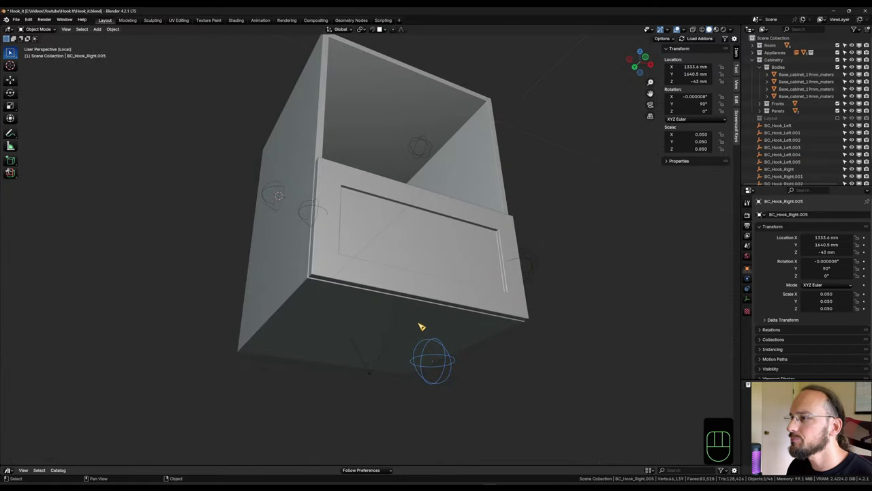
{"action": "key", "text": "g"}
{"action": "key", "text": "z"}
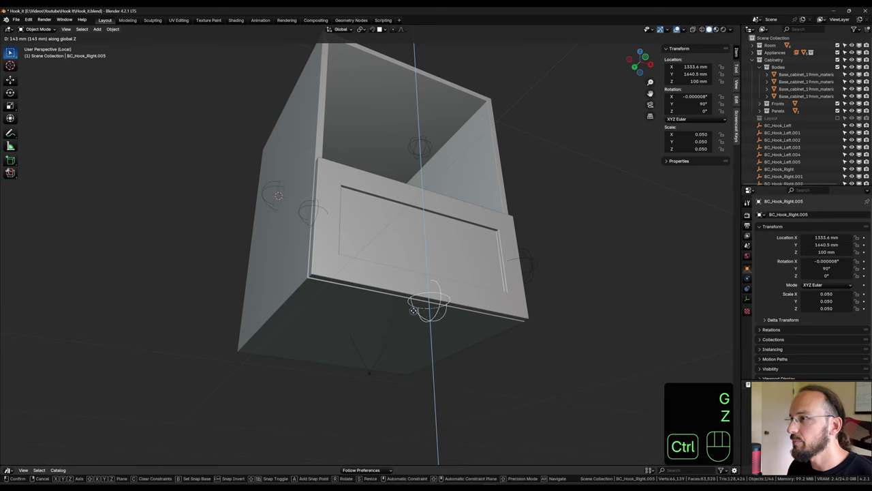
{"action": "left_click", "coordinate": [422, 315], "text": "ctrl"}
{"action": "scroll", "coordinate": [427, 312], "scroll_direction": "up", "scroll_amount": 10}
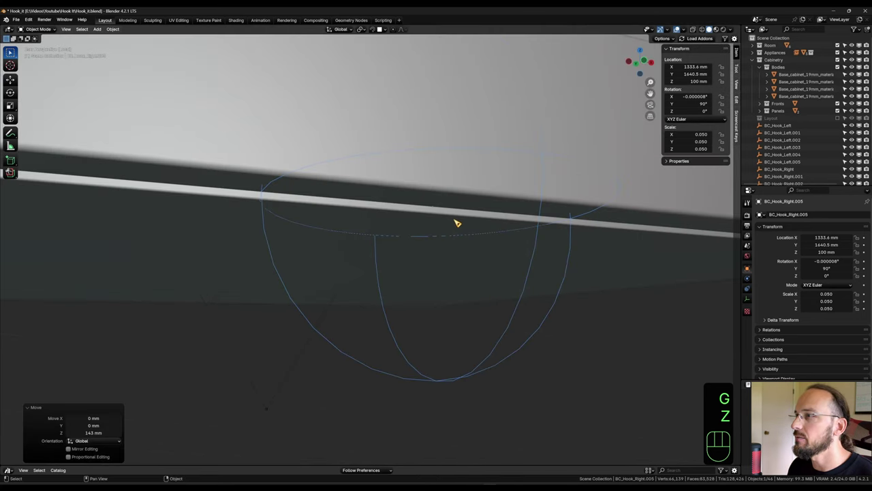
{"action": "scroll", "coordinate": [436, 218], "scroll_direction": "down", "scroll_amount": 8}
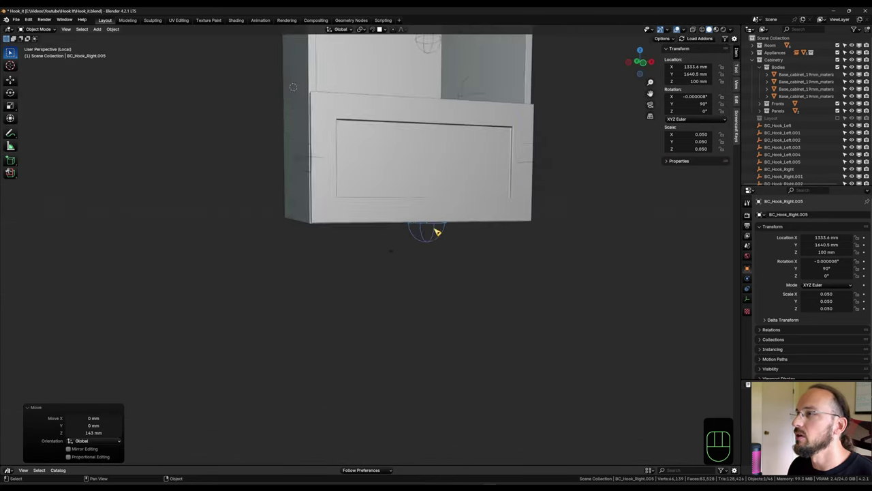
{"action": "middle_click_drag", "start_coordinate": [436, 231], "coordinate": [443, 296]}
{"action": "scroll", "coordinate": [427, 159], "scroll_direction": "up", "scroll_amount": 3}
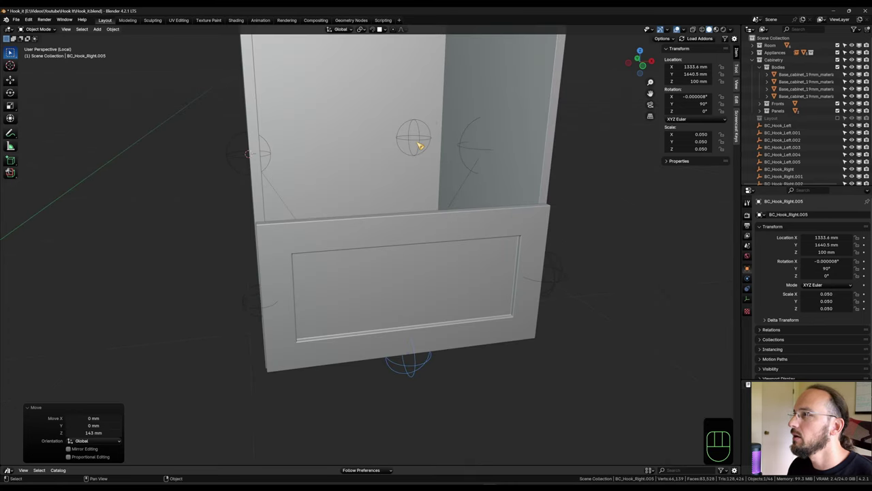
Snap the top hook onto the drawer's top edge, then nudge it 2 mm to Z 414 mm.
{"action": "left_click", "coordinate": [420, 145]}
{"action": "key", "text": "KP_Decimal"}
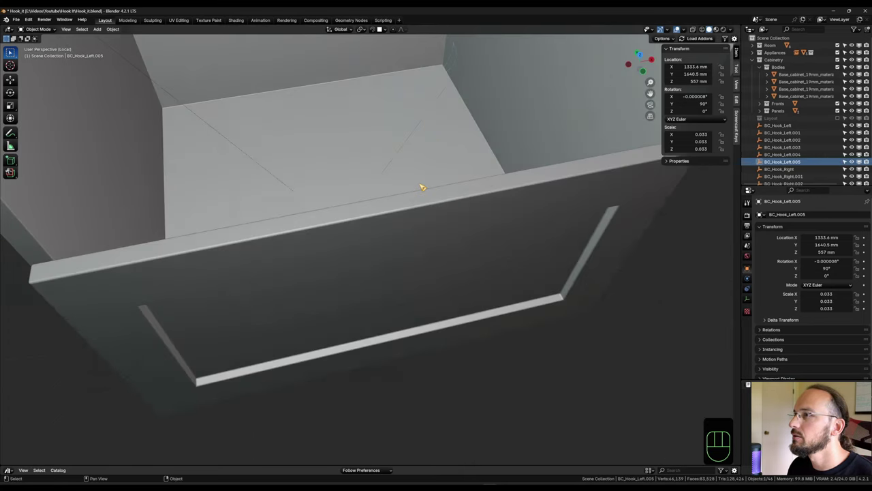
{"action": "scroll", "coordinate": [421, 186], "scroll_direction": "up", "scroll_amount": 2}
{"action": "key", "text": "g"}
{"action": "key", "text": "z"}
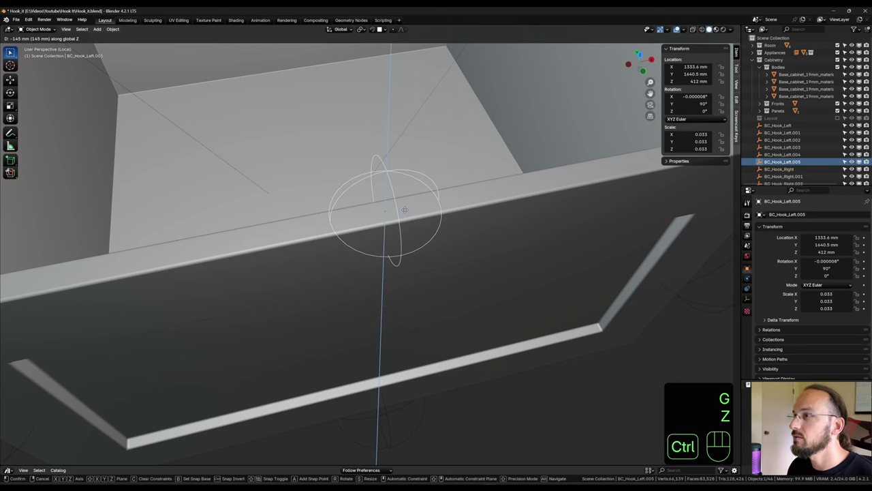
{"action": "left_click", "coordinate": [407, 214], "text": "ctrl"}
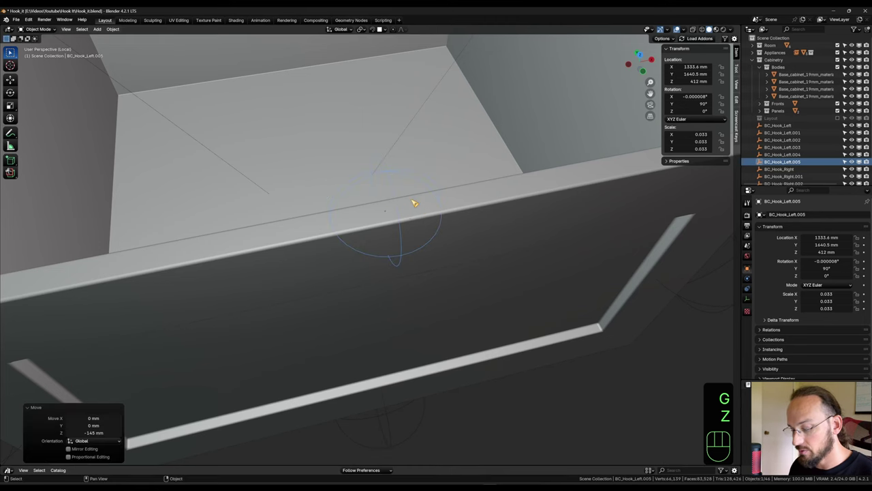
{"action": "key", "text": "g"}
{"action": "key", "text": "z"}
{"action": "key", "text": "KP_2"}
{"action": "key", "text": "KP_Enter"}
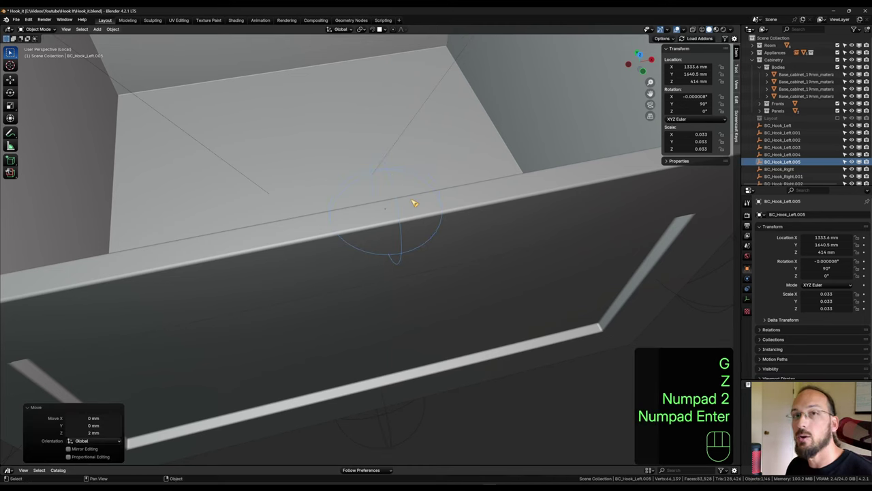
{"action": "scroll", "coordinate": [429, 239], "scroll_direction": "down", "scroll_amount": 5}
{"action": "middle_click_drag", "start_coordinate": [444, 269], "coordinate": [465, 360]}
{"action": "scroll", "coordinate": [408, 228], "scroll_direction": "up", "scroll_amount": 5}
{"action": "scroll", "coordinate": [405, 231], "scroll_direction": "down", "scroll_amount": 5}
{"action": "middle_click_drag", "start_coordinate": [536, 336], "coordinate": [544, 370]}
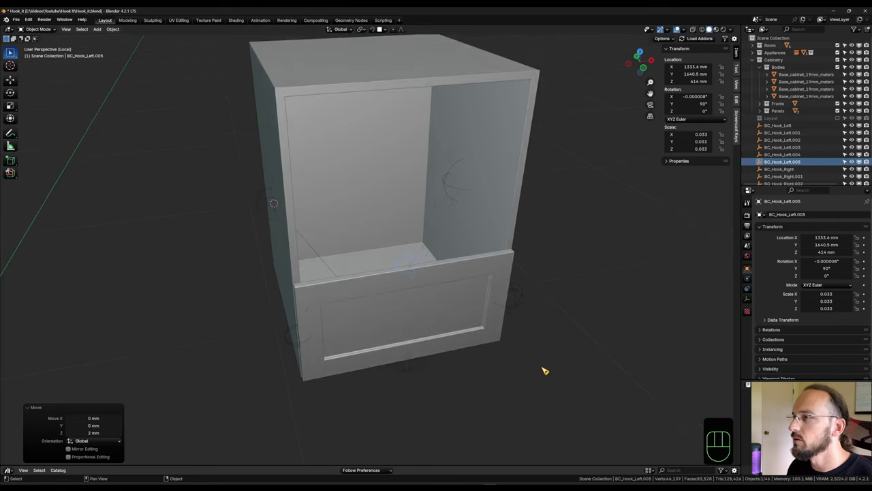
Rename the drawer hooks to DF_Hook_Left, DF_Hook_Bottom and DF_Hook_Top.
{"action": "left_click", "coordinate": [289, 340]}
{"action": "key", "text": "F2"}
{"action": "type", "text": "DF_Hook_L"}
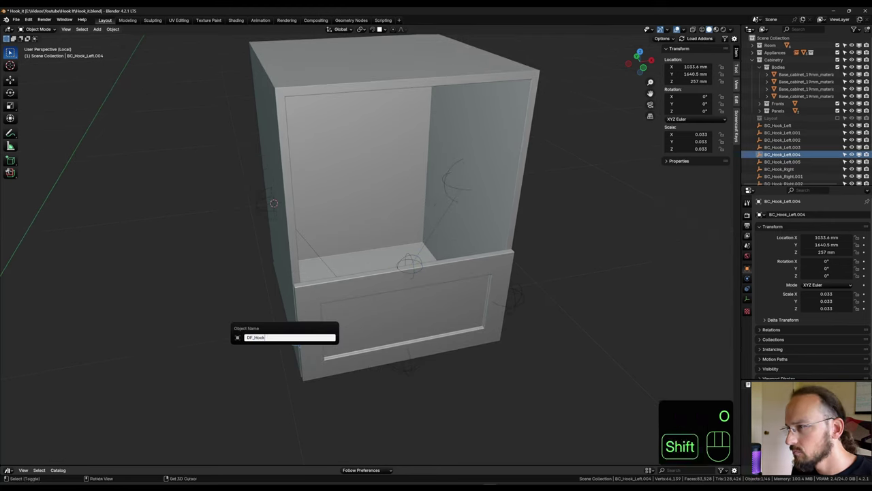
{"action": "key", "text": "Return"}
{"action": "left_click", "coordinate": [516, 292]}
{"action": "key", "text": "F2"}
{"action": "key", "text": "F2"}
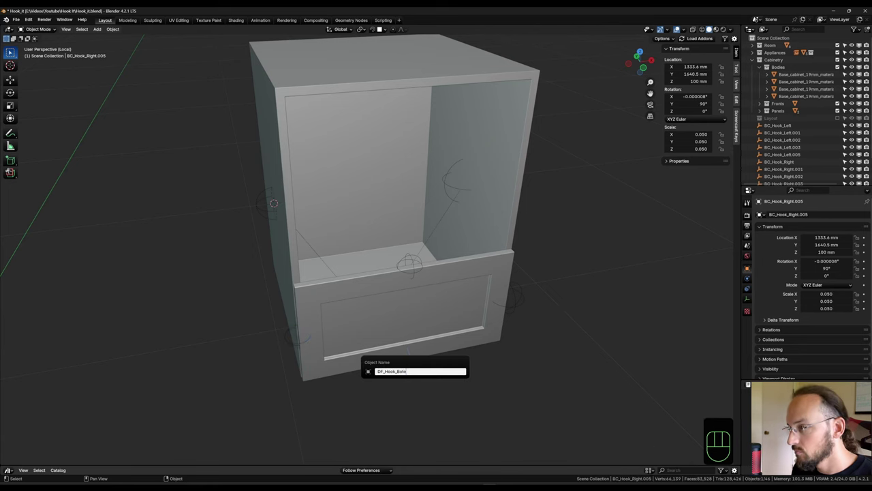
{"action": "key", "text": "BackSpace"}
{"action": "key", "text": "BackSpace"}
{"action": "key", "text": "F2"}
{"action": "type", "text": "DF_Hook_Top"}
{"action": "key", "text": "Return"}
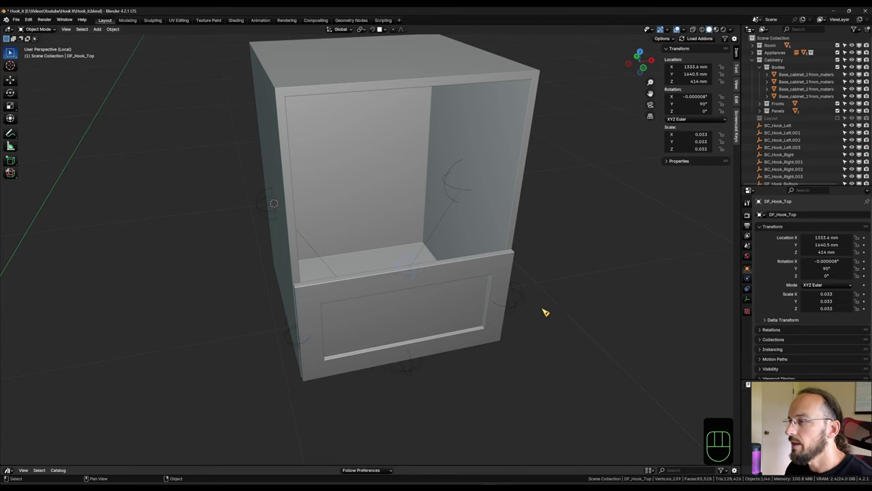
Parent the three DF hooks to the drawer front Drawer_310_19mm_shaker with Object.
{"action": "left_click", "coordinate": [413, 368], "text": "shift"}
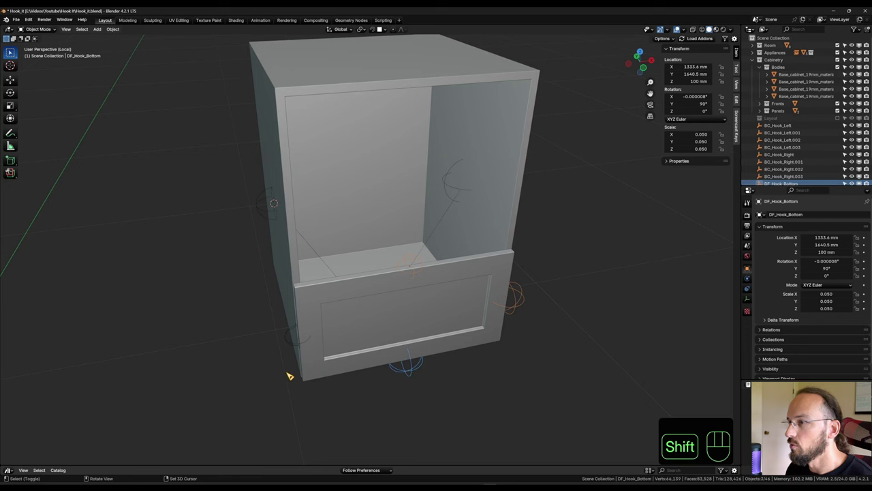
{"action": "left_click", "coordinate": [288, 341], "text": "shift"}
{"action": "left_click", "coordinate": [383, 315], "text": "shift"}
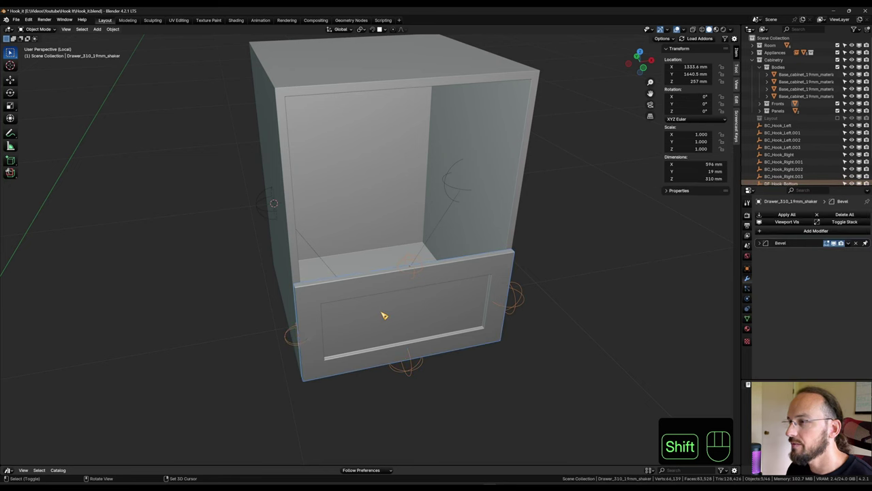
{"action": "key", "text": "ctrl+p"}
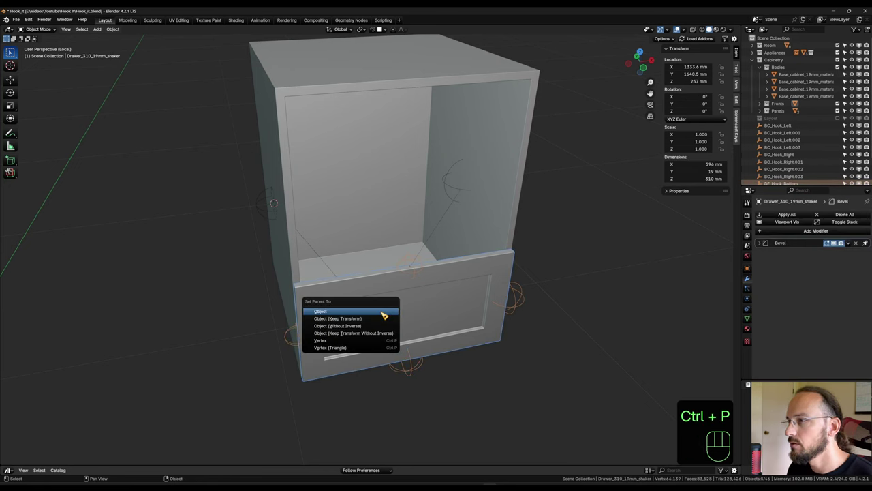
{"action": "left_click", "coordinate": [384, 315]}
Select the drawer front and add four vertex groups to it.
{"action": "key", "text": "shift+KP_1"}
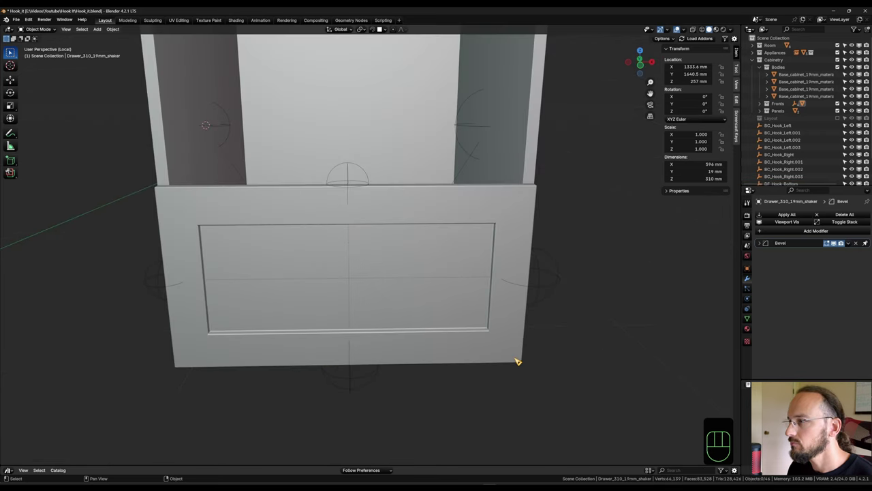
{"action": "middle_click_drag", "start_coordinate": [515, 361], "coordinate": [575, 377]}
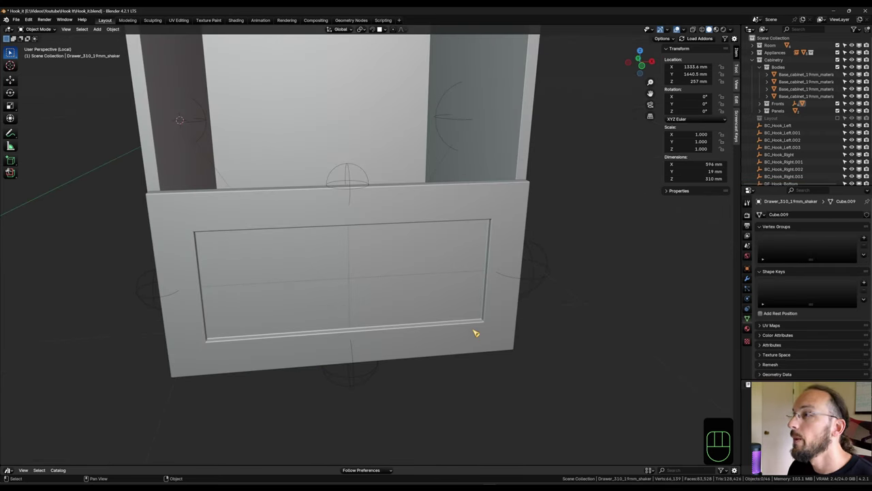
{"action": "left_click", "coordinate": [457, 293]}
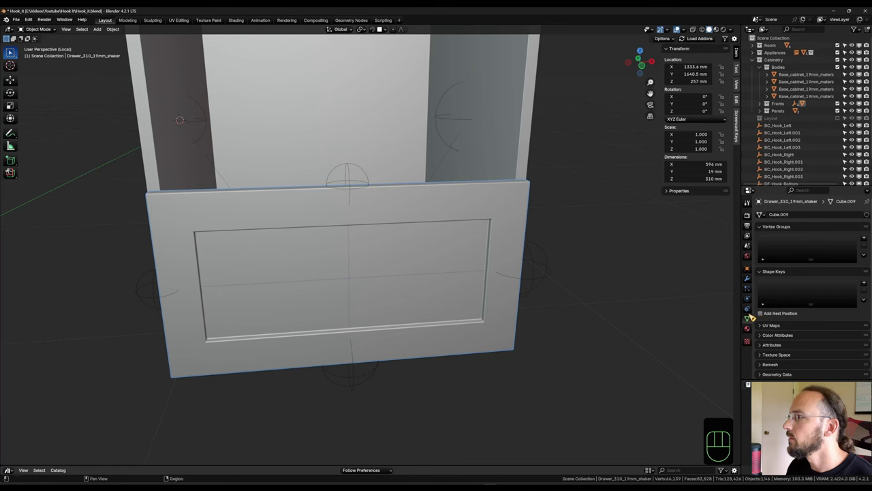
{"action": "left_click", "coordinate": [864, 237]}
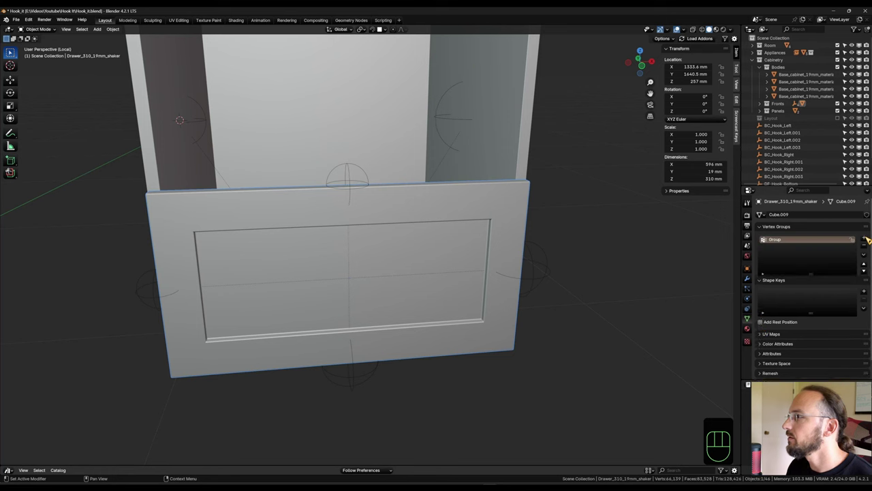
{"action": "left_click", "coordinate": [864, 238]}
{"action": "left_click", "coordinate": [864, 238]}
{"action": "left_click", "coordinate": [864, 238]}
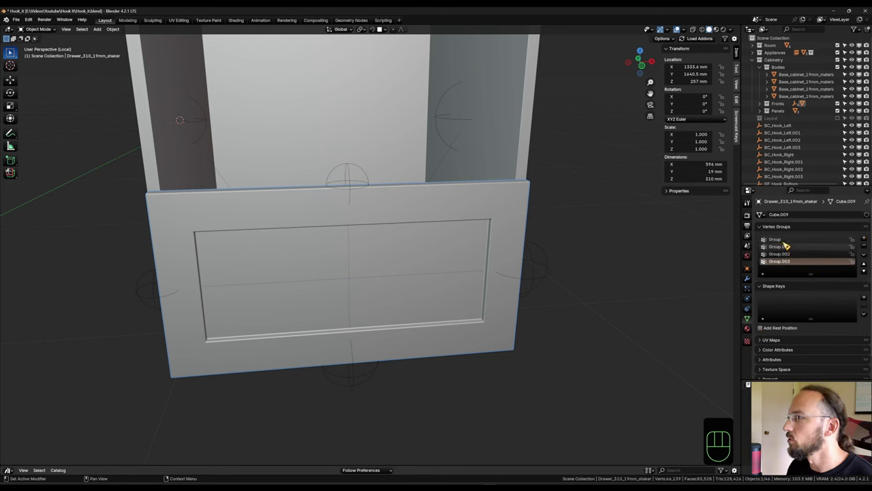
Rename the four vertex groups Left, Right, Top and Bottom.
{"action": "double_click", "coordinate": [777, 239]}
{"action": "type", "text": "Left"}
{"action": "double_click", "coordinate": [821, 246]}
{"action": "type", "text": "Right"}
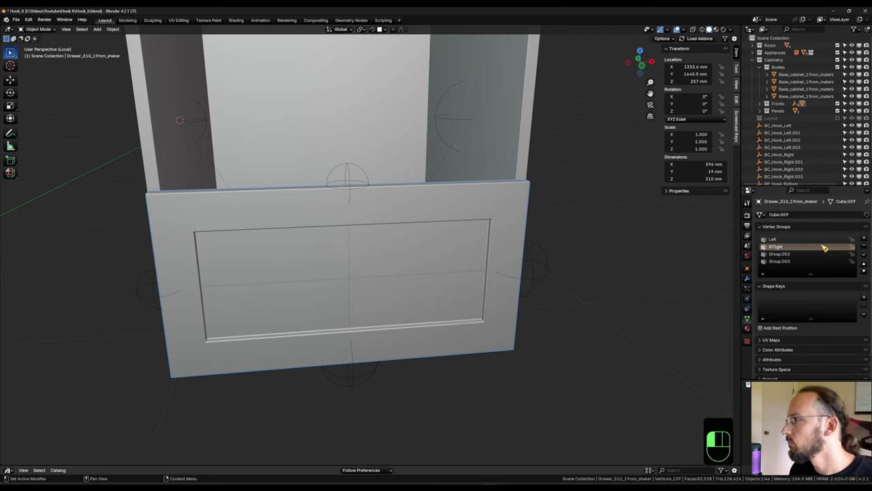
{"action": "double_click", "coordinate": [821, 253]}
{"action": "type", "text": "Top"}
{"action": "double_click", "coordinate": [821, 261]}
{"action": "type", "text": "Bottom"}
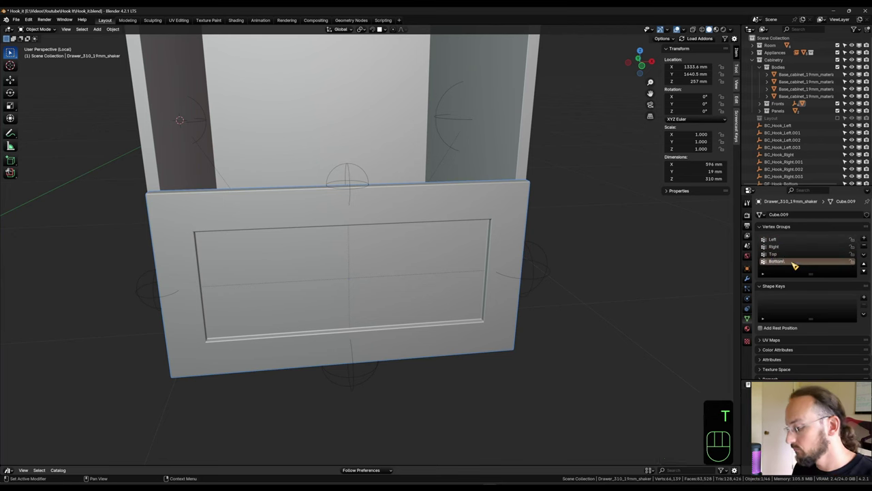
{"action": "key", "text": "Return"}
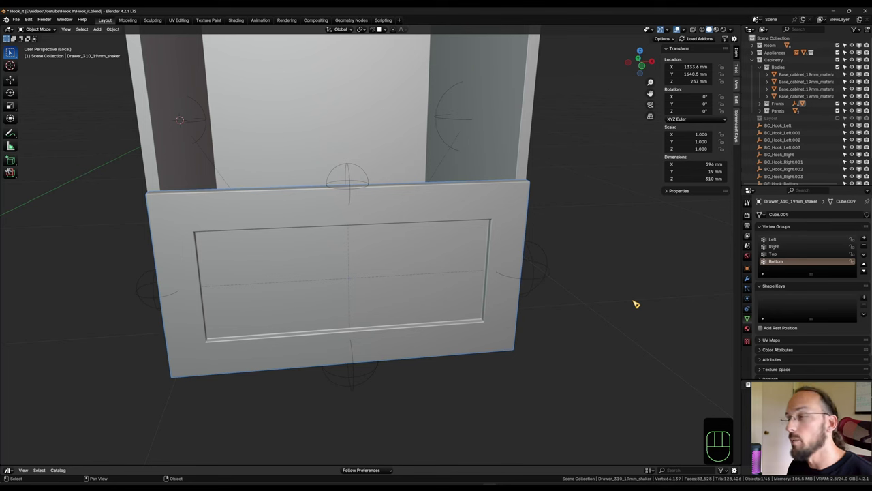
In Edit Mode wireframe, assign the left-side vertices to Left and the mirrored right side to Right.
{"action": "key", "text": "Tab"}
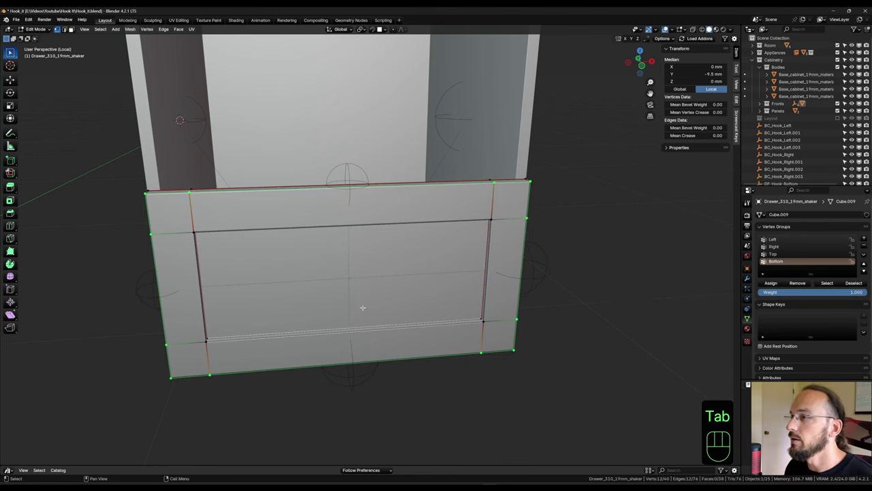
{"action": "key", "text": "shift+z"}
{"action": "middle_click_drag", "start_coordinate": [356, 311], "coordinate": [416, 316], "text": "shift"}
{"action": "scroll", "coordinate": [417, 315], "scroll_direction": "down", "scroll_amount": 2}
{"action": "left_click_drag", "start_coordinate": [224, 205], "coordinate": [363, 421]}
{"action": "left_click", "coordinate": [780, 240]}
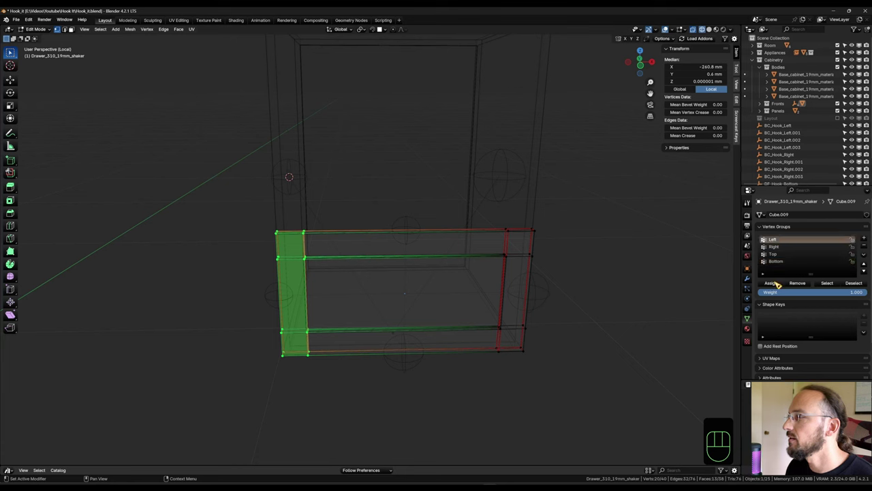
{"action": "key", "text": "ctrl+shift+m"}
{"action": "left_click", "coordinate": [781, 247]}
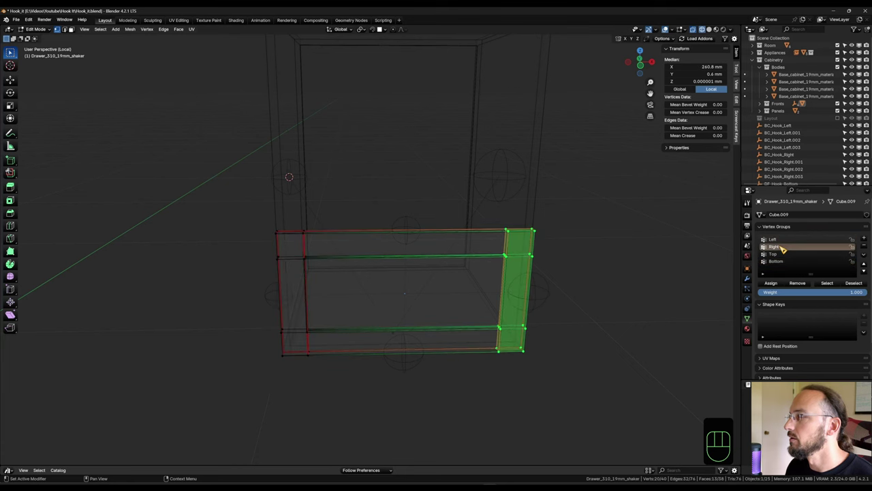
{"action": "left_click", "coordinate": [774, 282]}
Assign the top row of vertices to Top, then select the bottom row and make Bottom active.
{"action": "left_click_drag", "start_coordinate": [206, 155], "coordinate": [625, 278]}
{"action": "left_click", "coordinate": [773, 254]}
{"action": "left_click", "coordinate": [774, 283]}
{"action": "left_click_drag", "start_coordinate": [205, 289], "coordinate": [625, 400]}
{"action": "left_click", "coordinate": [772, 261]}
Assign the bottom row to the Bottom group and return to Object Mode with solid shading.
{"action": "left_click", "coordinate": [774, 283]}
{"action": "key", "text": "Tab"}
{"action": "key", "text": "shift+z"}
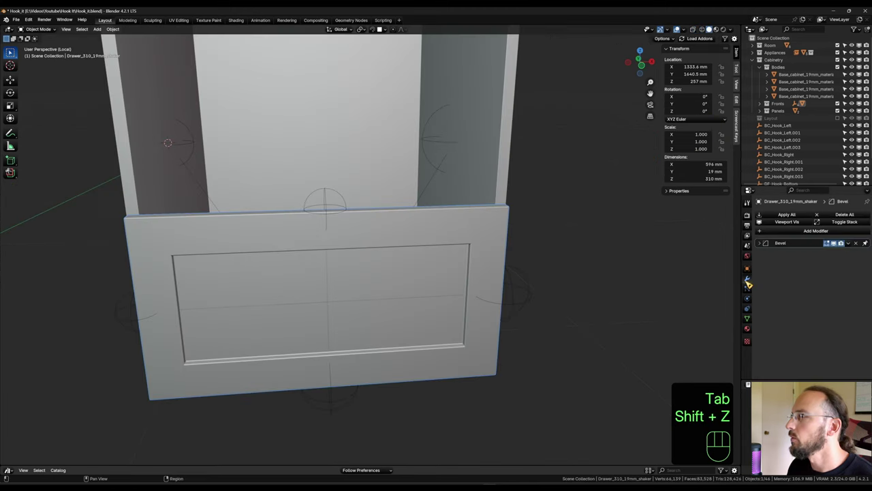
Add and duplicate a Hook modifier, targeting the first at DF_Hook_Left with the Left vertex group.
{"action": "left_click", "coordinate": [807, 237]}
{"action": "mouse_move", "coordinate": [808, 237]}
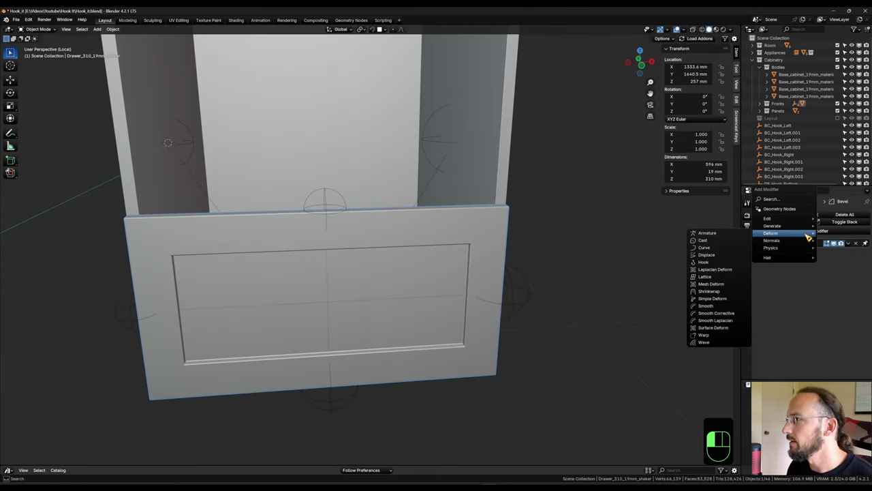
{"action": "left_click", "coordinate": [719, 263]}
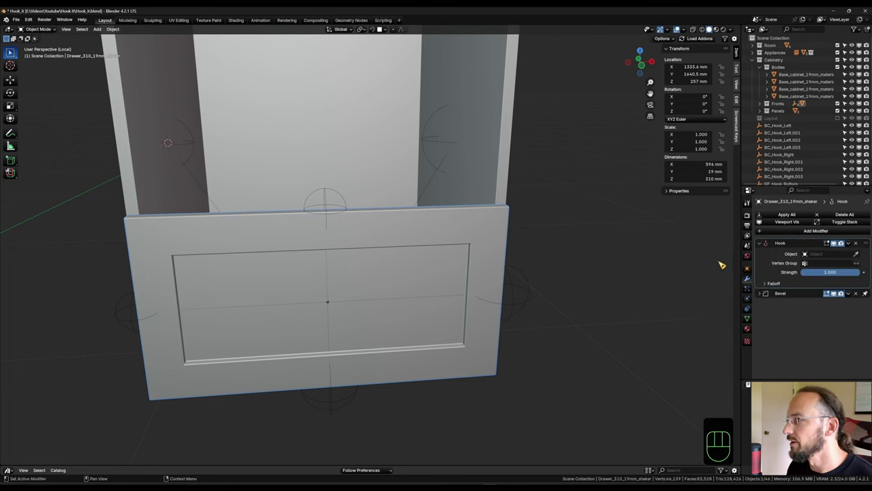
{"action": "key", "text": "shift+d"}
{"action": "key", "text": "shift+d"}
{"action": "key", "text": "shift+d"}
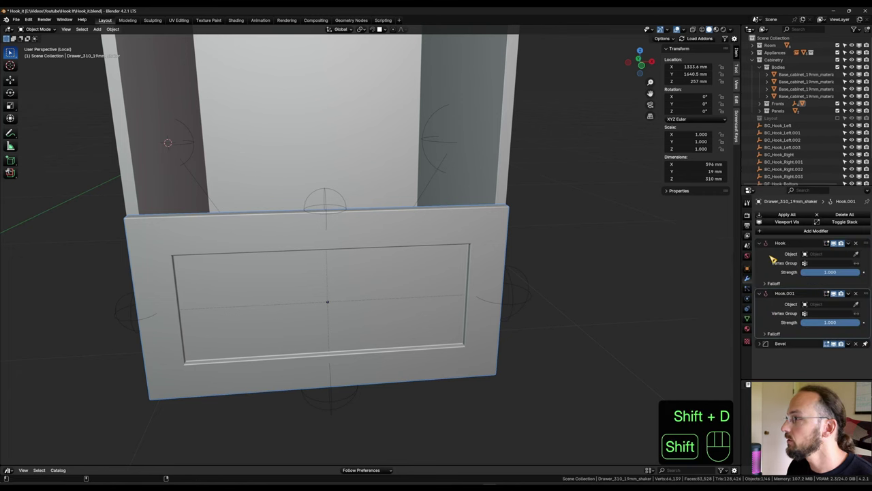
{"action": "left_click", "coordinate": [856, 253]}
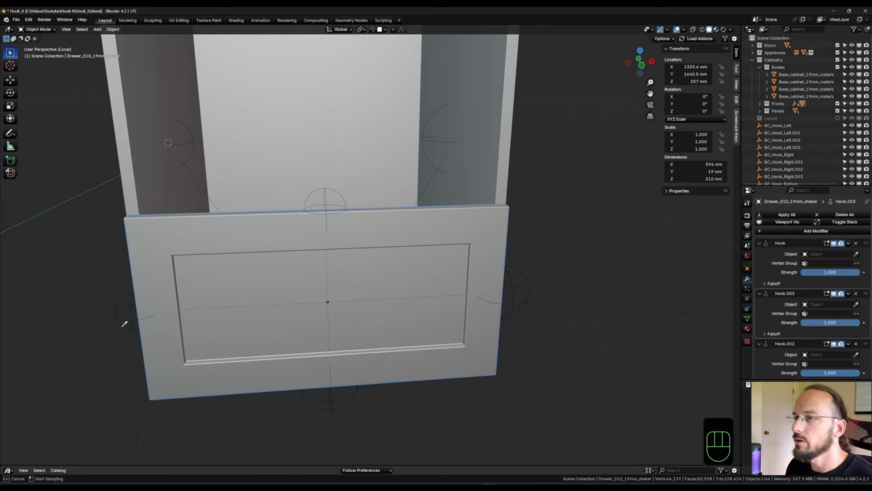
{"action": "left_click", "coordinate": [126, 317]}
{"action": "left_click", "coordinate": [828, 263]}
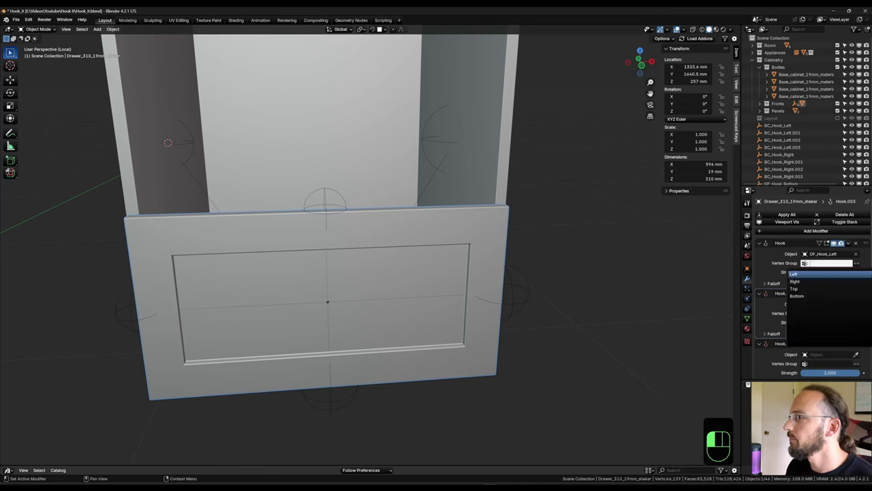
{"action": "left_click", "coordinate": [819, 283]}
Bind Hook.003 to DF_Hook_Right/Right, Hook.002 to Top and Hook.001 to Bottom, then zoom out.
{"action": "left_click", "coordinate": [856, 304]}
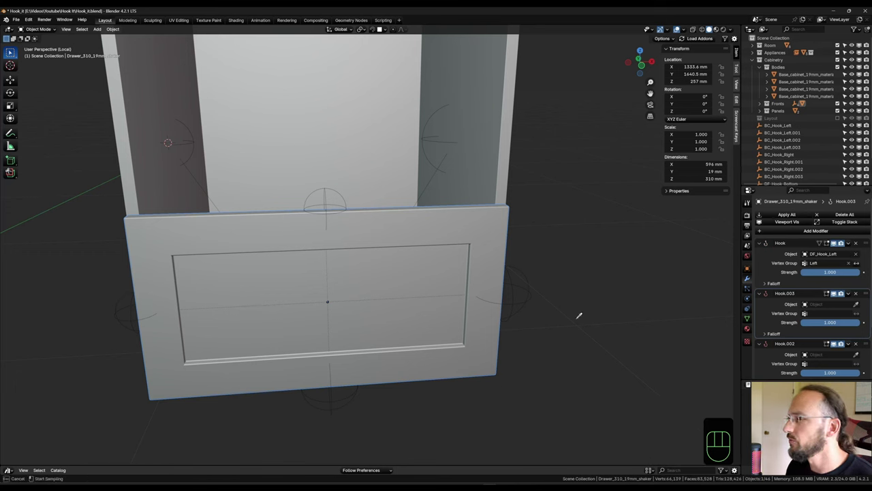
{"action": "left_click", "coordinate": [531, 274]}
{"action": "left_click", "coordinate": [821, 313]}
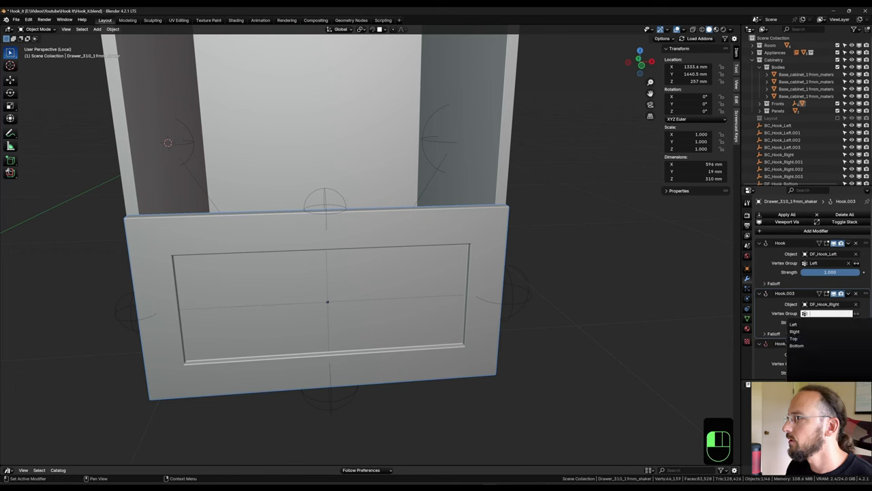
{"action": "left_click", "coordinate": [824, 331]}
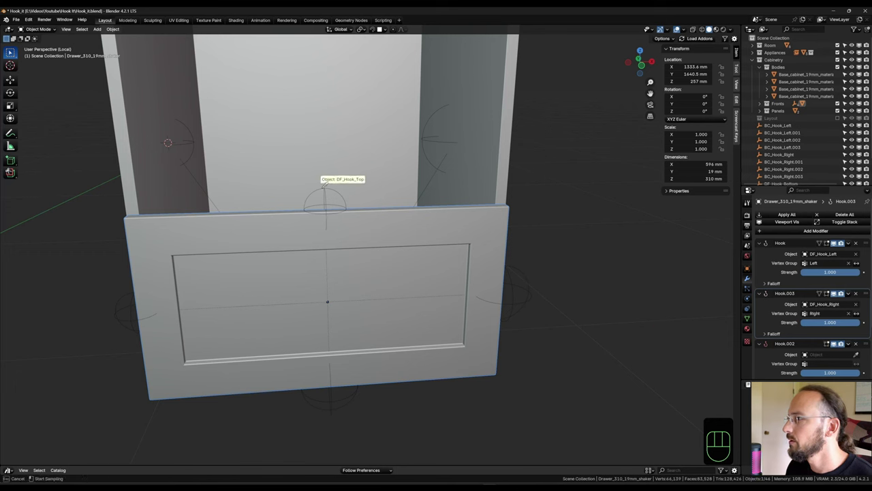
{"action": "left_click", "coordinate": [842, 364]}
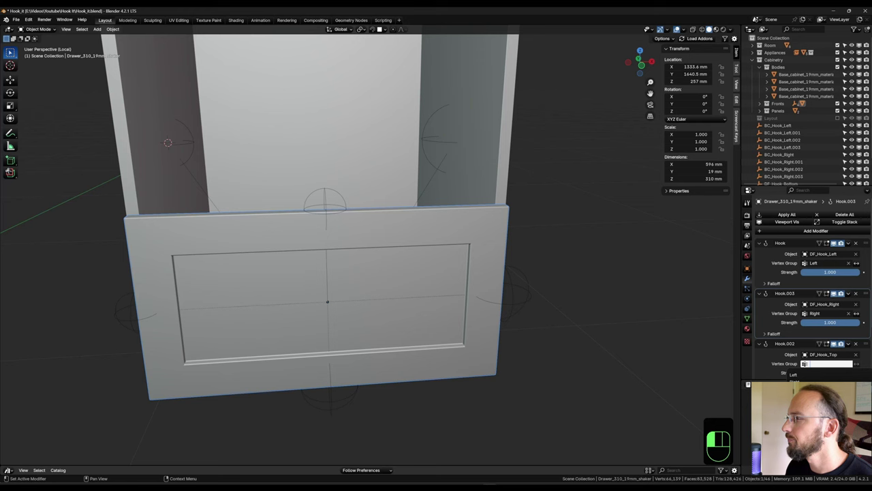
{"action": "left_click", "coordinate": [811, 389]}
{"action": "scroll", "coordinate": [818, 307], "scroll_direction": "down", "scroll_amount": 4}
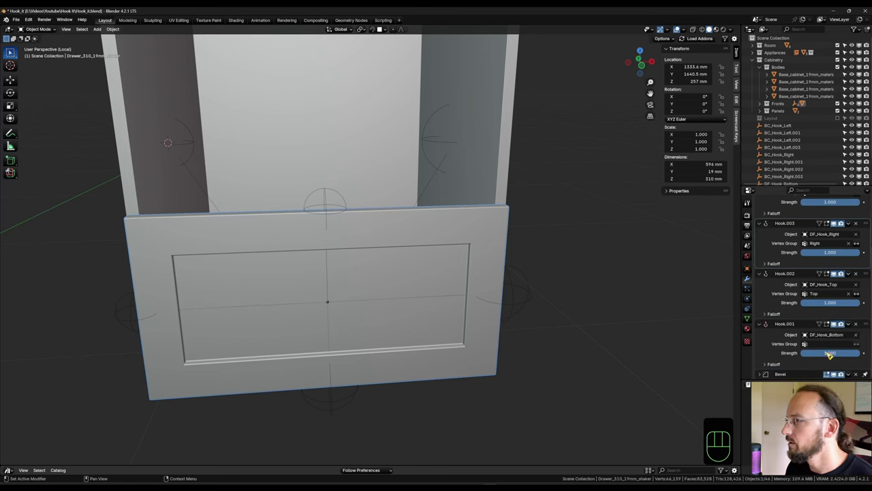
{"action": "left_click", "coordinate": [827, 343]}
{"action": "left_click", "coordinate": [806, 376]}
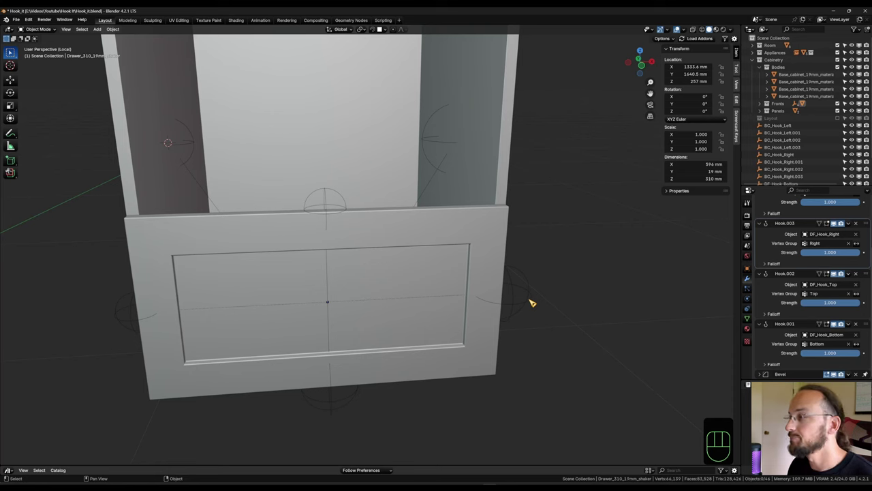
{"action": "middle_click_drag", "start_coordinate": [508, 405], "coordinate": [463, 379]}
{"action": "scroll", "coordinate": [464, 379], "scroll_direction": "down", "scroll_amount": 3}
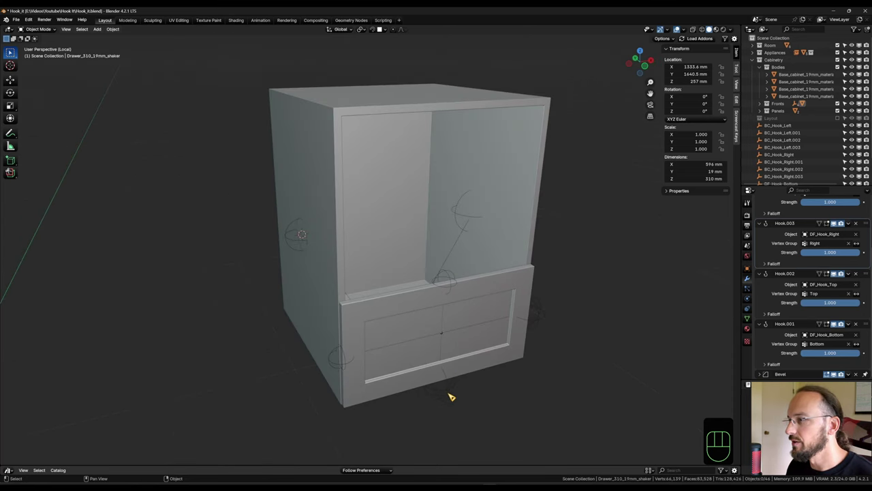
Select the drawer front together with its hook empties via Select Hierarchy.
{"action": "left_click", "coordinate": [448, 395], "text": "shift"}
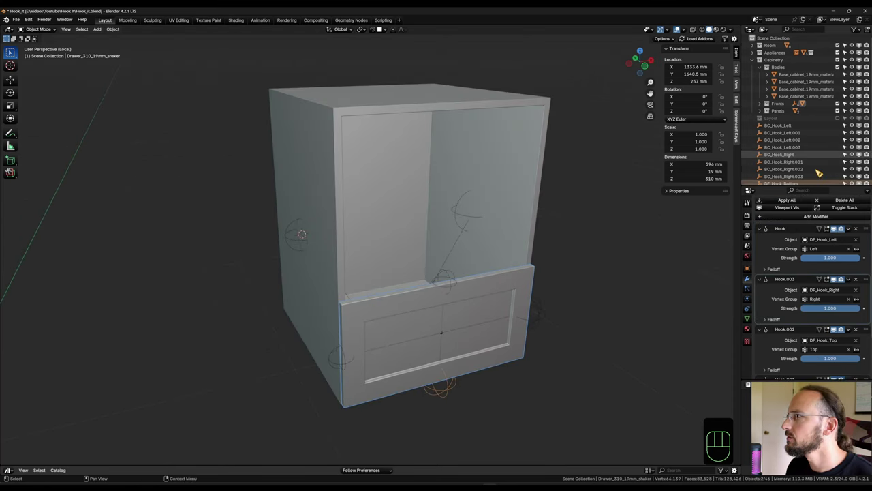
{"action": "right_click", "coordinate": [820, 115]}
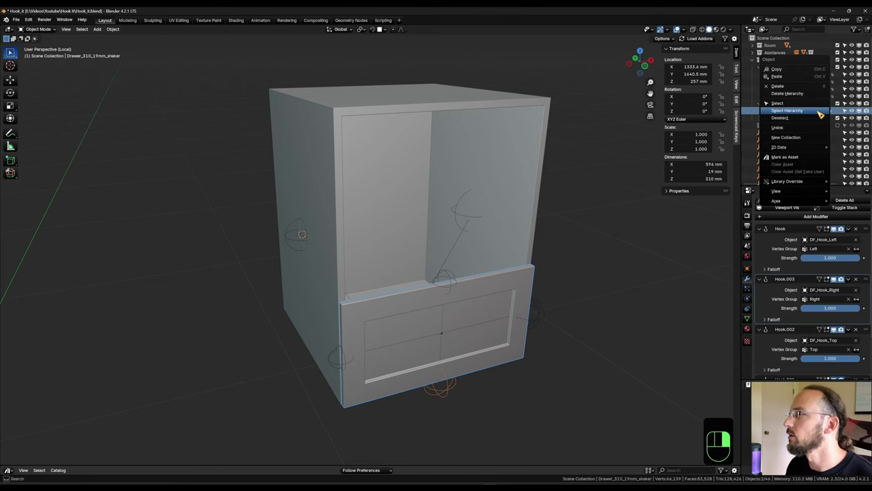
{"action": "left_click", "coordinate": [818, 110]}
{"action": "middle_click_drag", "start_coordinate": [614, 317], "coordinate": [616, 311]}
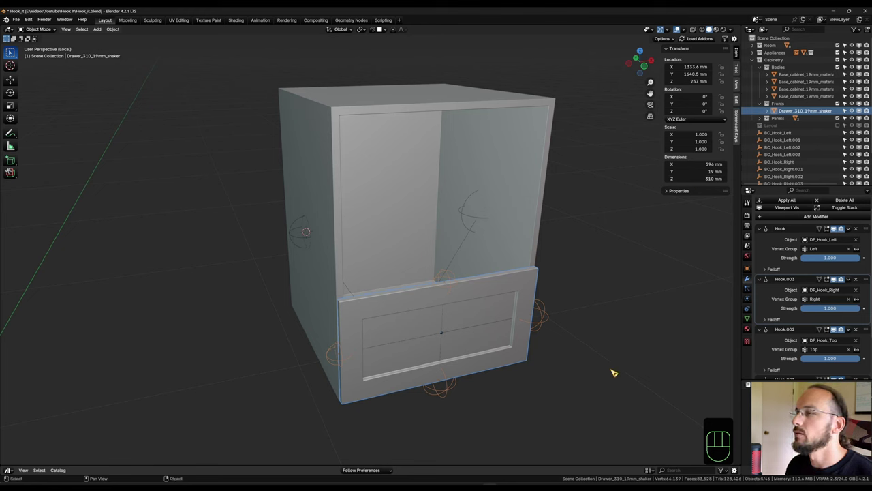
Duplicate the drawer and hooks and move the copy 312 mm up on Z.
{"action": "key", "text": "shift+d"}
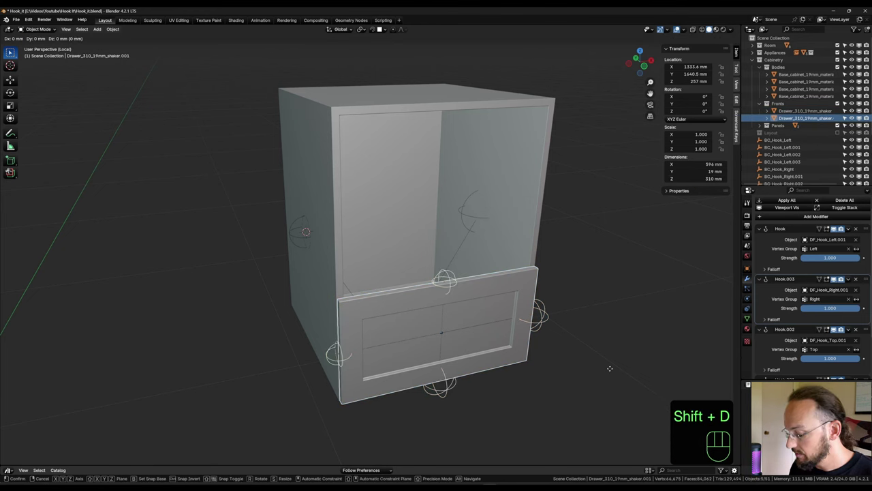
{"action": "key", "text": "z"}
{"action": "key", "text": "KP_3"}
{"action": "key", "text": "KP_1"}
{"action": "key", "text": "KP_2"}
{"action": "key", "text": "KP_Enter"}
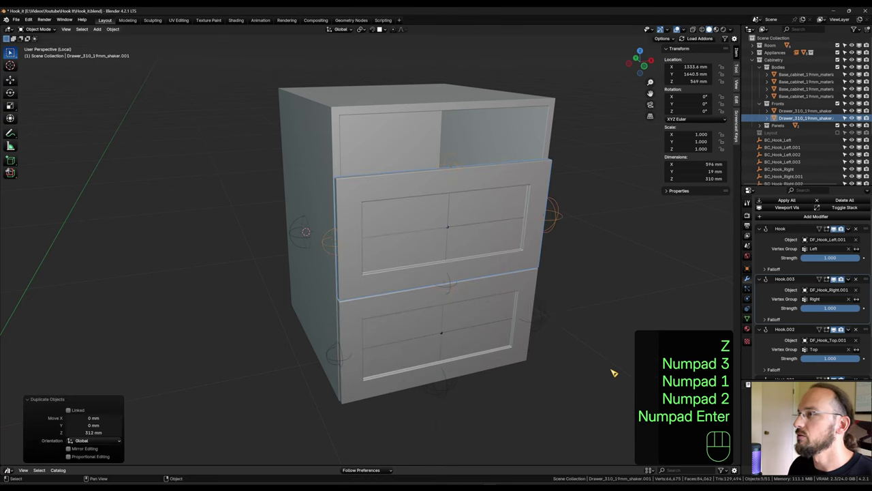
{"action": "middle_click_drag", "start_coordinate": [582, 317], "coordinate": [603, 331]}
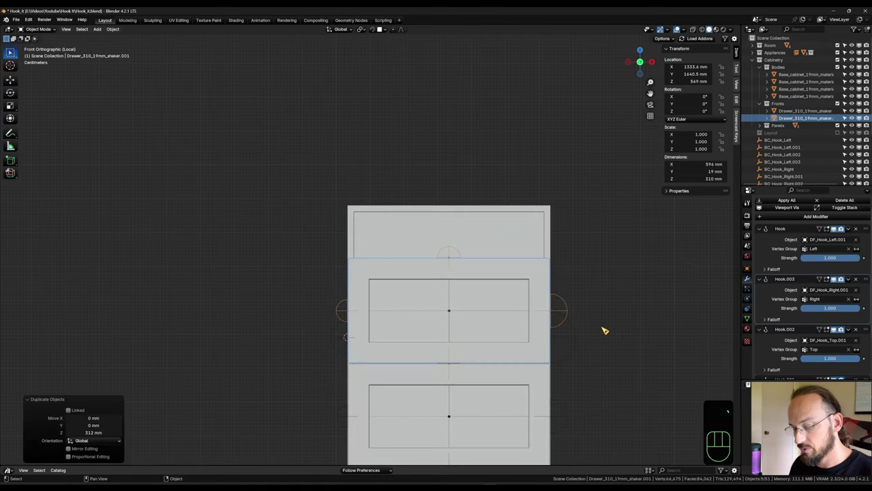
Duplicate the second drawer front with its hooks and place the copy above it on Z.
{"action": "key", "text": "shift+d"}
{"action": "key", "text": "z"}
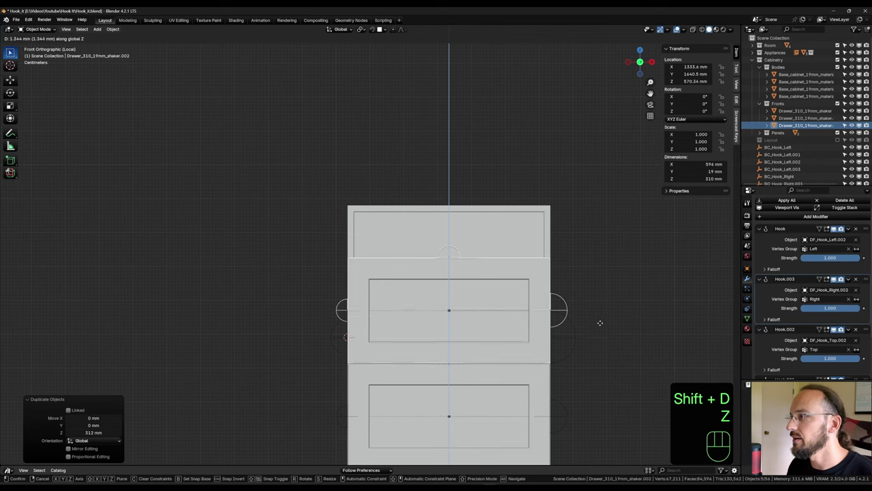
{"action": "left_click", "coordinate": [601, 253]}
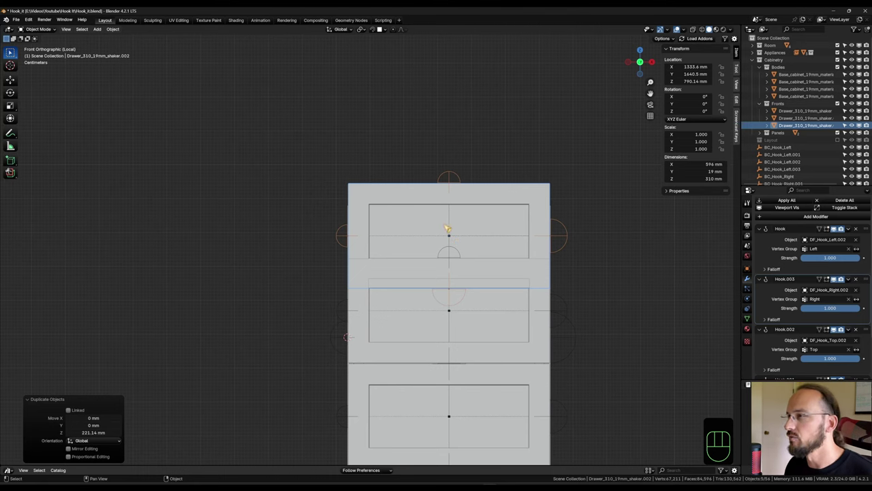
Raise the top drawer's bottom hook empty vertically with snapping.
{"action": "left_click", "coordinate": [451, 262]}
{"action": "middle_click_drag", "start_coordinate": [451, 263], "coordinate": [464, 311]}
{"action": "scroll", "coordinate": [463, 311], "scroll_direction": "up", "scroll_amount": 2}
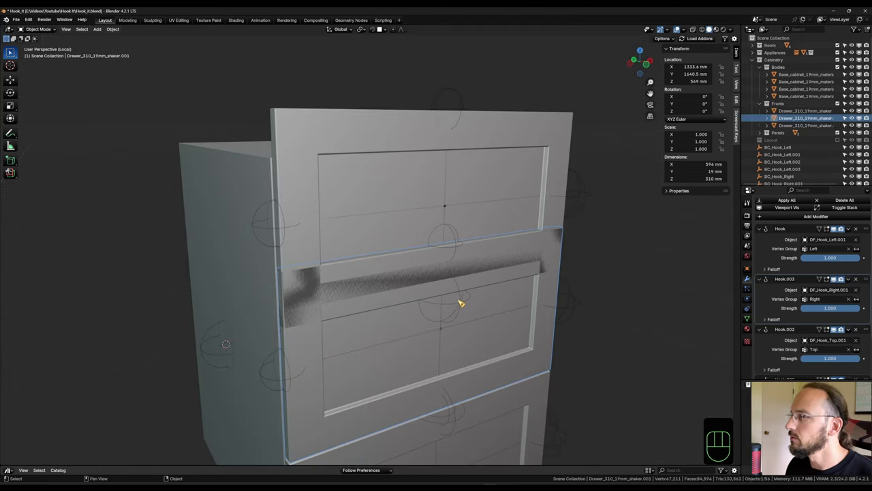
{"action": "left_click", "coordinate": [462, 303]}
{"action": "key", "text": "g"}
{"action": "key", "text": "z"}
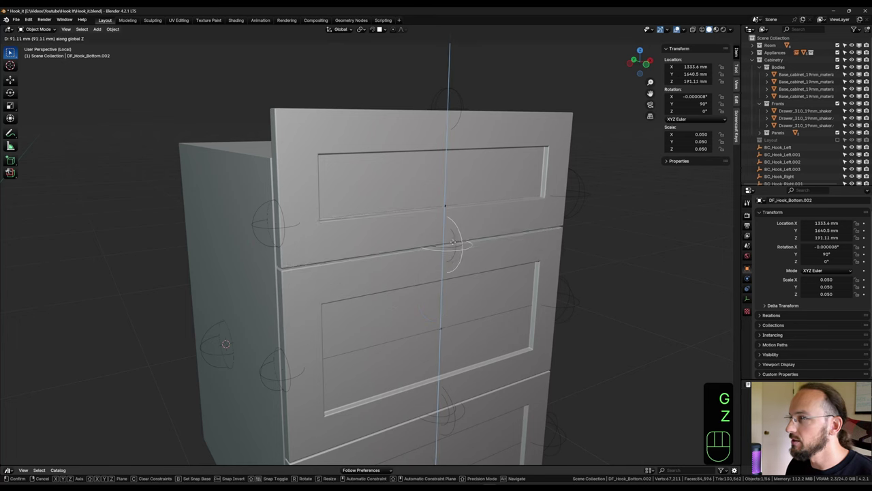
{"action": "left_click", "coordinate": [466, 247], "text": "ctrl"}
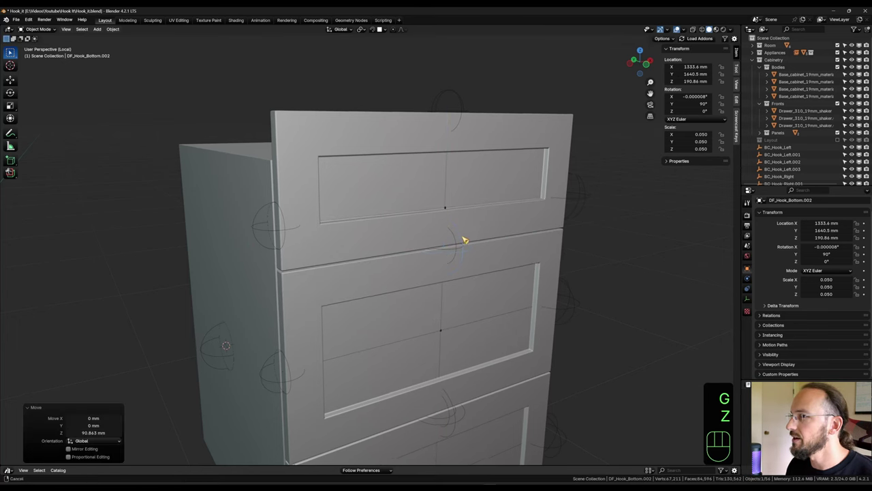
Lower the top drawer's upper hook empty 67.136 mm, making it a shallow drawer.
{"action": "middle_click_drag", "start_coordinate": [463, 243], "coordinate": [458, 206]}
{"action": "left_click", "coordinate": [458, 206]}
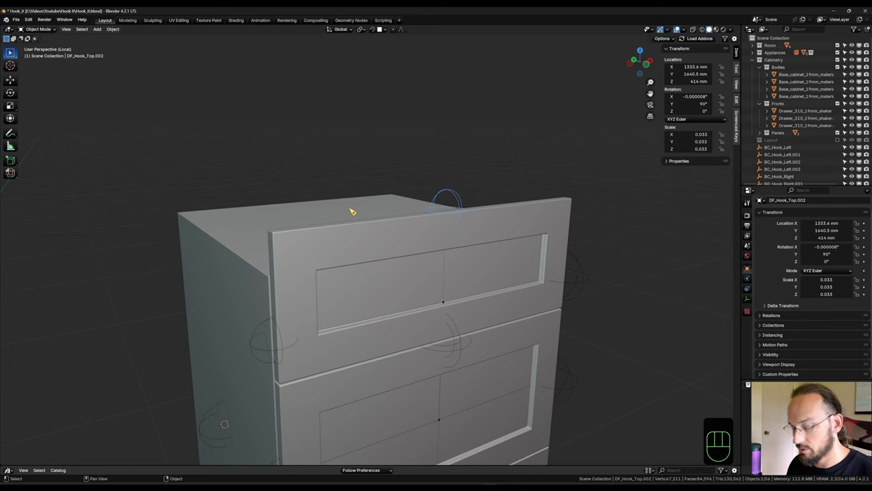
{"action": "key", "text": "g"}
{"action": "key", "text": "z"}
{"action": "left_click", "coordinate": [382, 241], "text": "ctrl"}
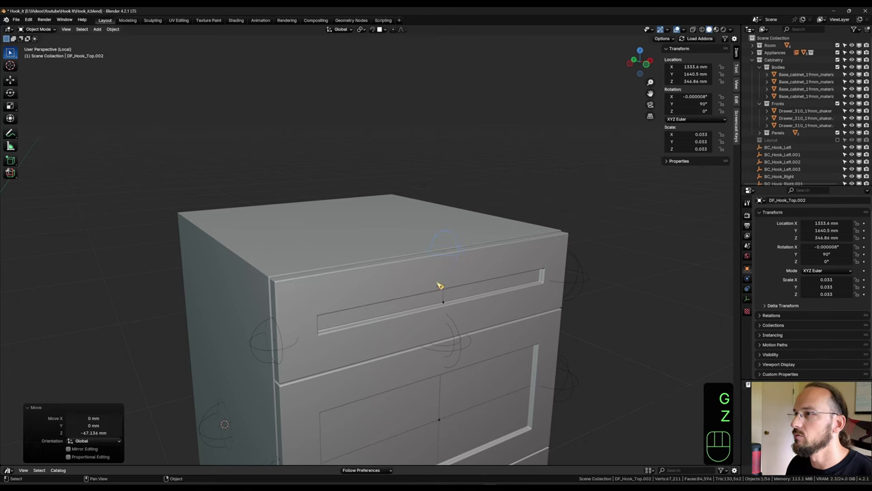
Face the cabinet front, exit local view to see the kitchen, and select the drawer front.
{"action": "middle_click_drag", "start_coordinate": [360, 266], "coordinate": [450, 254]}
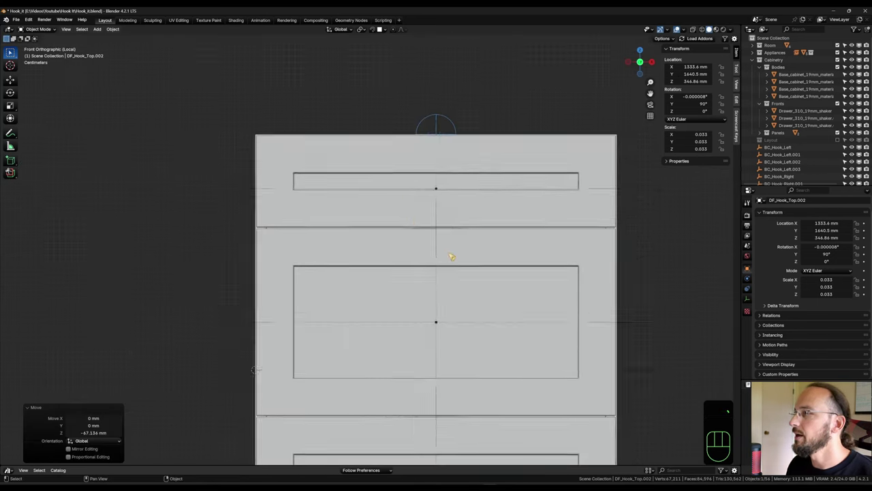
{"action": "scroll", "coordinate": [507, 321], "scroll_direction": "down", "scroll_amount": 4}
{"action": "middle_click_drag", "start_coordinate": [507, 320], "coordinate": [481, 277], "text": "shift"}
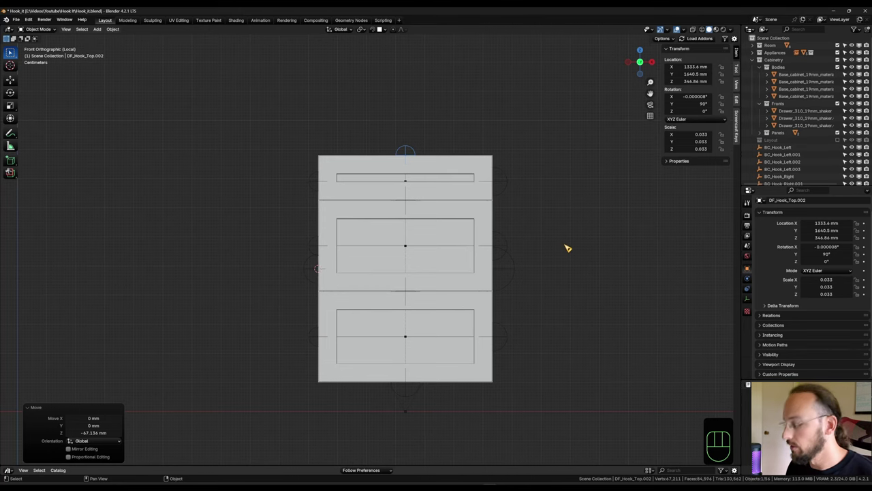
{"action": "key", "text": "KP_Divide"}
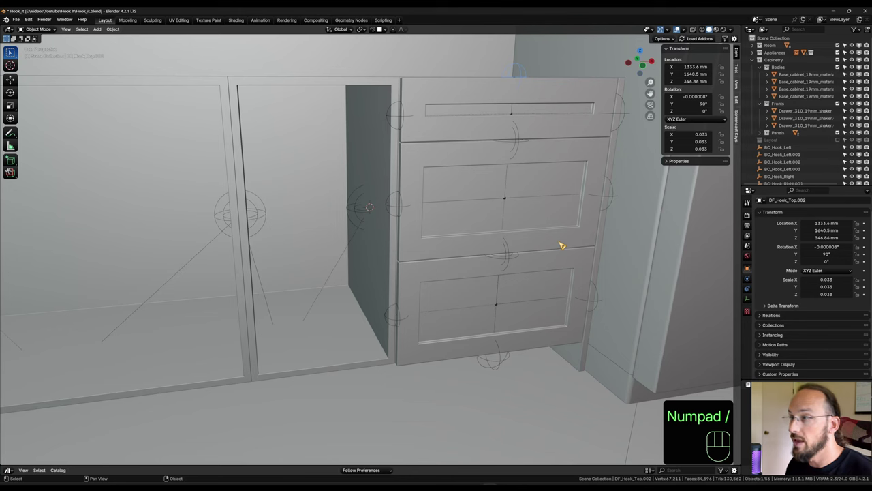
{"action": "left_click", "coordinate": [526, 189]}
{"action": "scroll", "coordinate": [525, 190], "scroll_direction": "down", "scroll_amount": 5}
Duplicate the lower drawer with its hooks and move the copy -600 mm on X into the empty cabinet.
{"action": "scroll", "coordinate": [548, 333], "scroll_direction": "up", "scroll_amount": 3}
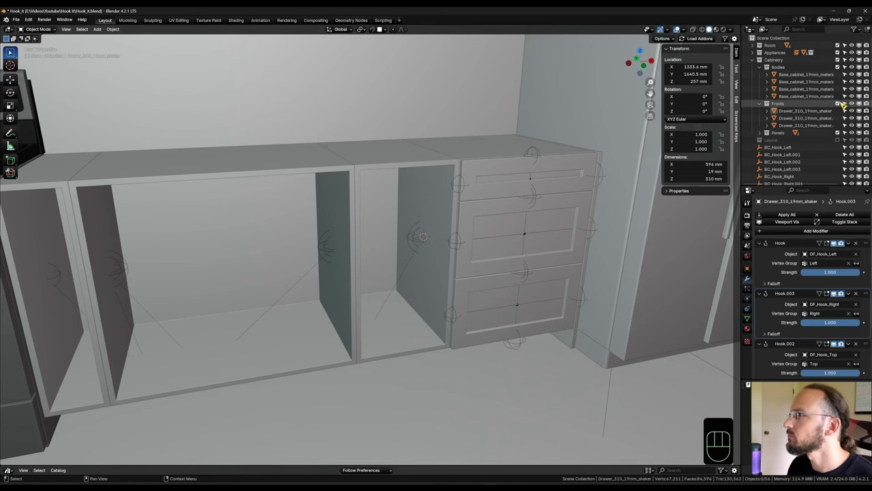
{"action": "left_click", "coordinate": [808, 110]}
{"action": "right_click", "coordinate": [811, 111]}
{"action": "left_click", "coordinate": [809, 110]}
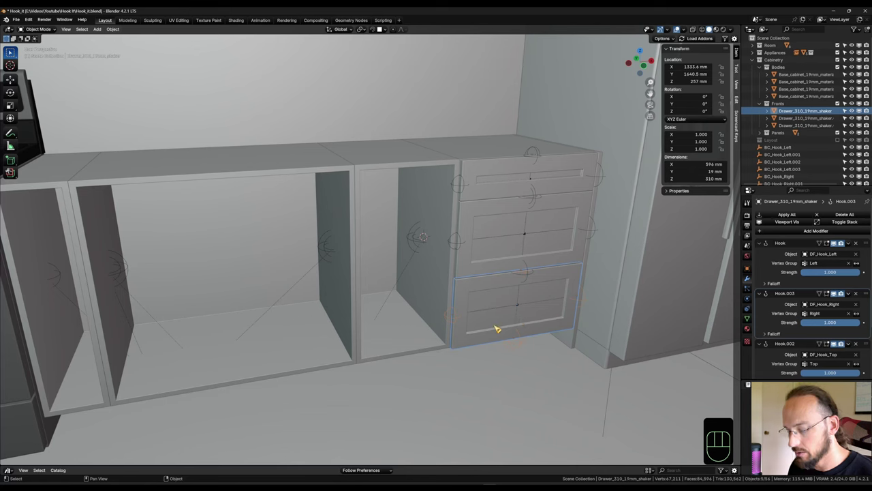
{"action": "key", "text": "shift+d"}
{"action": "key", "text": "x"}
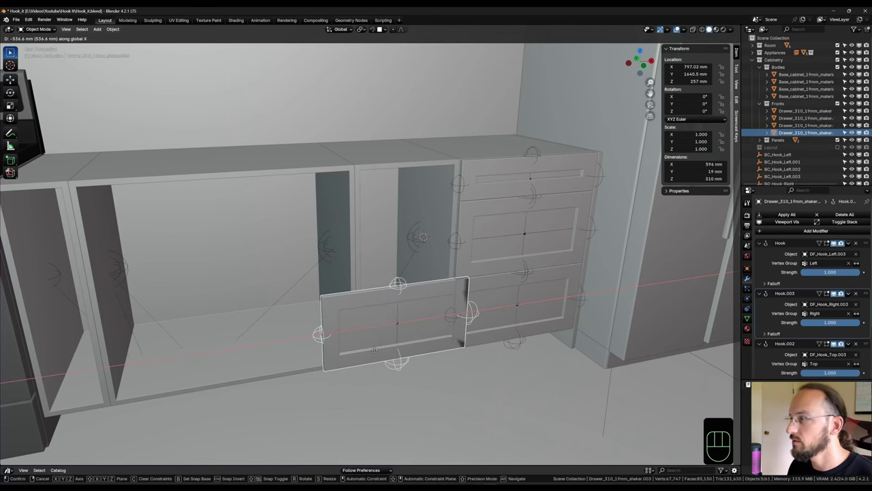
{"action": "type", "text": "600"}
{"action": "key", "text": "KP_Subtract"}
{"action": "key", "text": "KP_Enter"}
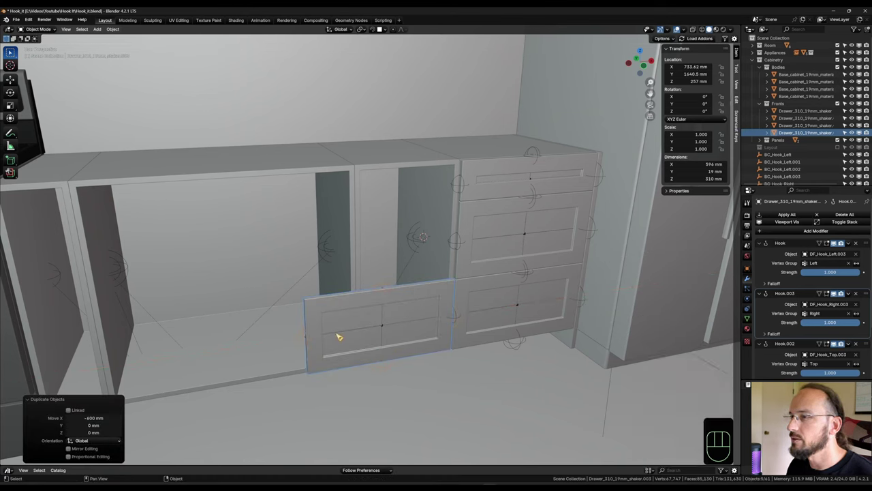
With edge snapping on, shift the copy's left hook empty 200 mm along X.
{"action": "left_click", "coordinate": [305, 342]}
{"action": "left_click", "coordinate": [385, 29]}
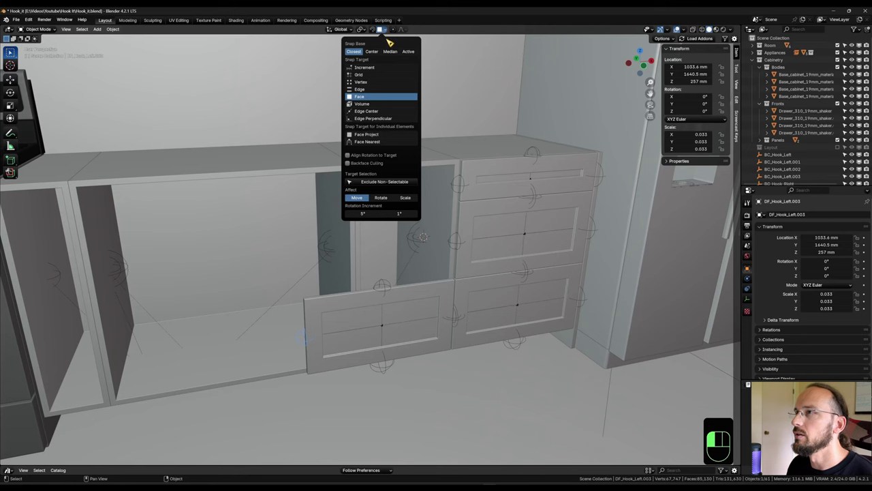
{"action": "left_click", "coordinate": [368, 89]}
{"action": "scroll", "coordinate": [346, 210], "scroll_direction": "up", "scroll_amount": 5}
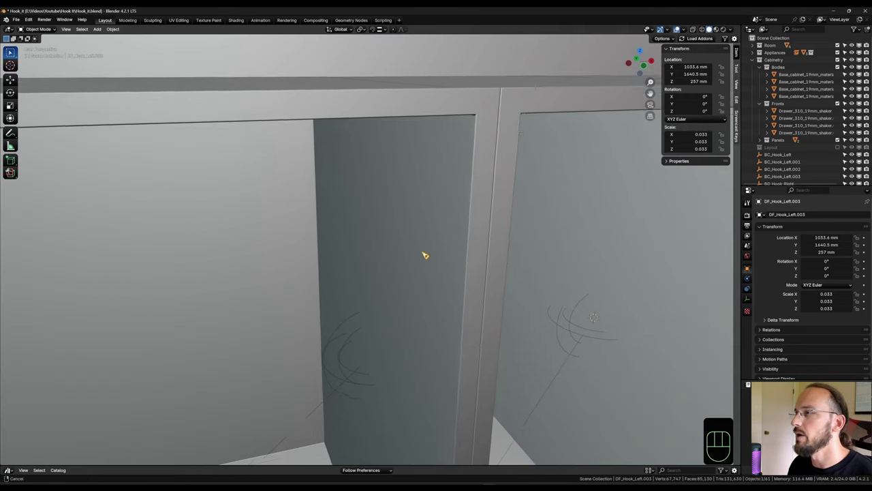
{"action": "scroll", "coordinate": [326, 373], "scroll_direction": "up", "scroll_amount": 3}
{"action": "middle_click_drag", "start_coordinate": [326, 373], "coordinate": [306, 245]}
{"action": "key", "text": "g"}
{"action": "key", "text": "x"}
{"action": "left_click", "coordinate": [312, 359], "text": "ctrl"}
Snap the new front's top hook DF_Hook_Top.003 up on Z to 880 mm.
{"action": "scroll", "coordinate": [306, 274], "scroll_direction": "down", "scroll_amount": 3}
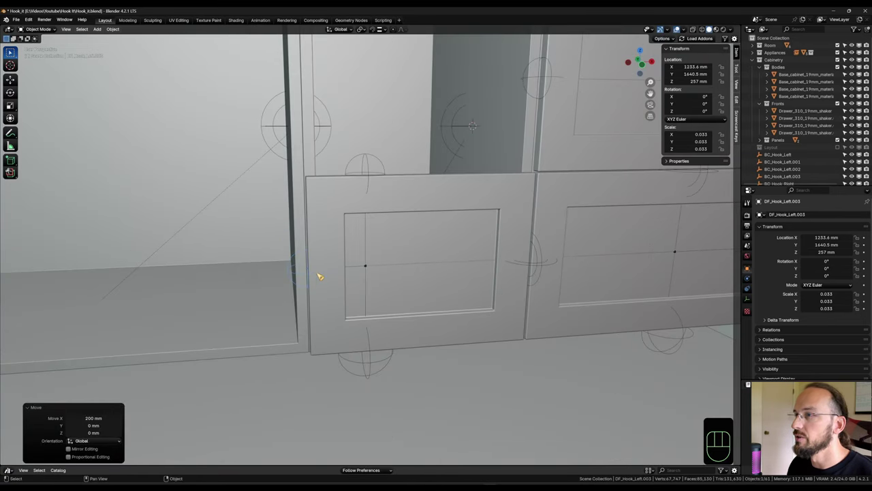
{"action": "middle_click_drag", "start_coordinate": [321, 277], "coordinate": [344, 315], "text": "shift"}
{"action": "left_click", "coordinate": [386, 28]}
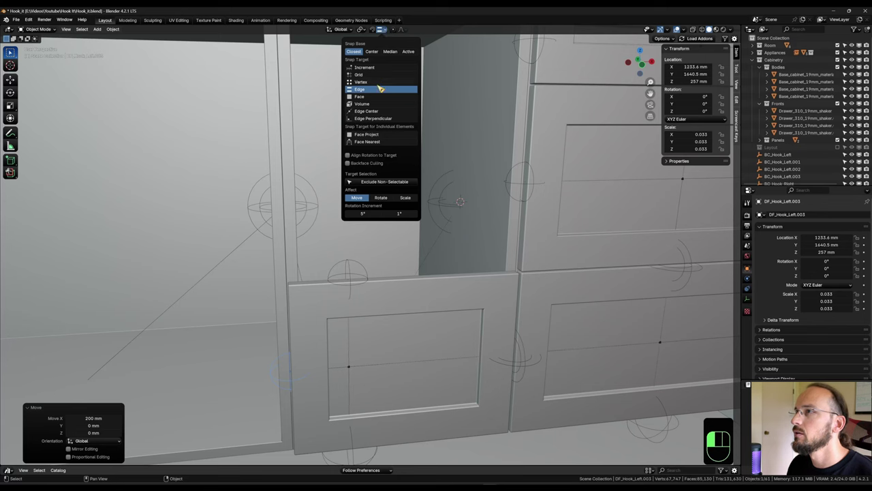
{"action": "left_click", "coordinate": [403, 90]}
{"action": "left_click", "coordinate": [368, 271]}
{"action": "key", "text": "KP_Decimal"}
{"action": "scroll", "coordinate": [422, 280], "scroll_direction": "down", "scroll_amount": 5}
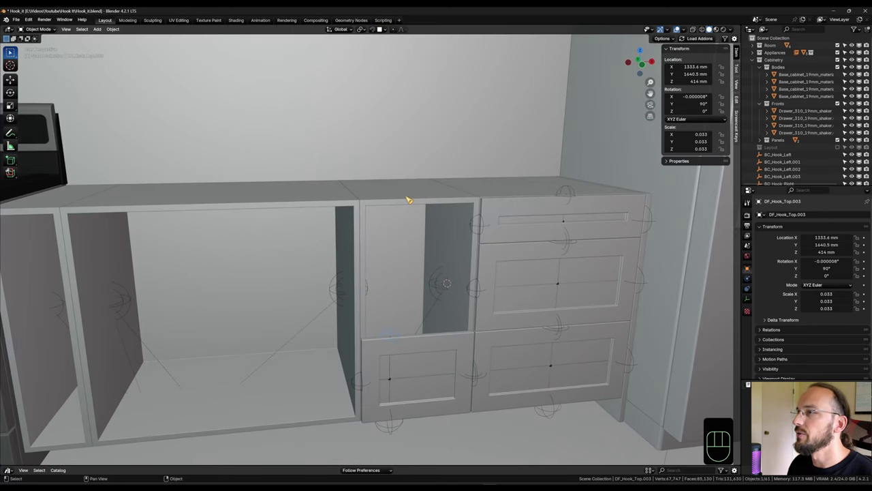
{"action": "key", "text": "g"}
{"action": "key", "text": "z"}
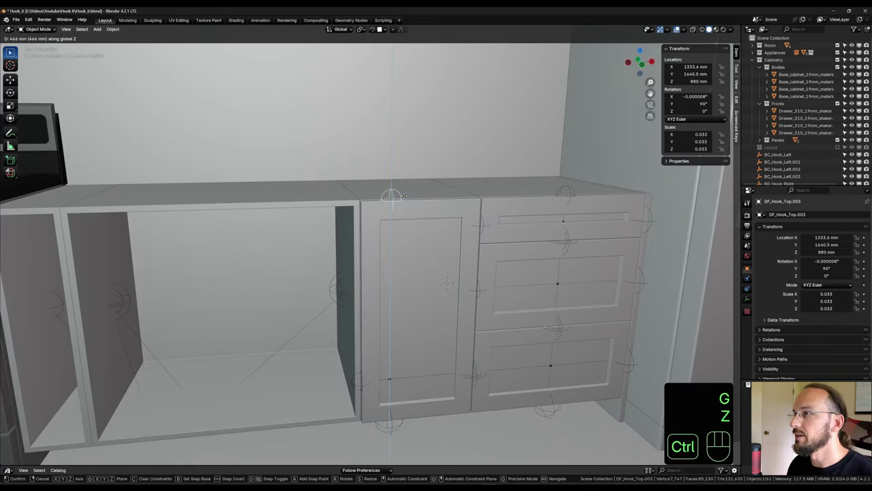
{"action": "left_click", "coordinate": [475, 275]}
Zoom out to view the stove, cabinets and fridge.
{"action": "scroll", "coordinate": [449, 245], "scroll_direction": "up", "scroll_amount": 4}
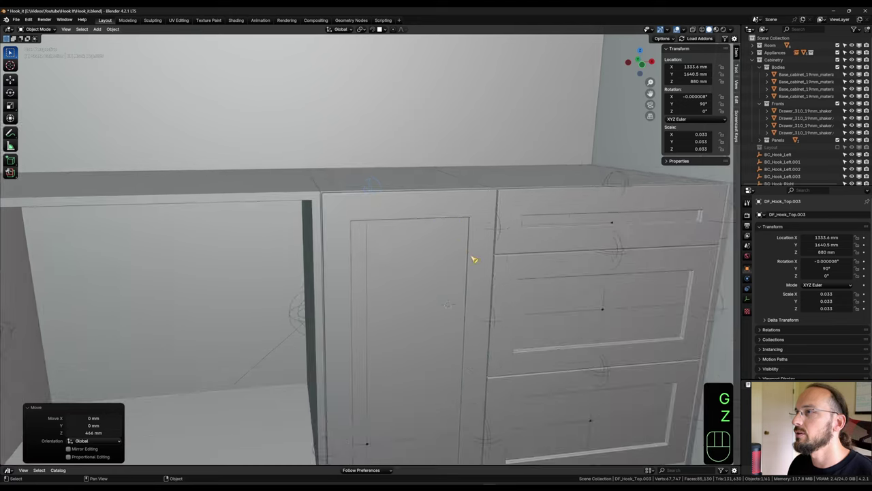
{"action": "scroll", "coordinate": [462, 224], "scroll_direction": "down", "scroll_amount": 2, "text": "shift"}
{"action": "scroll", "coordinate": [490, 272], "scroll_direction": "down", "scroll_amount": 5}
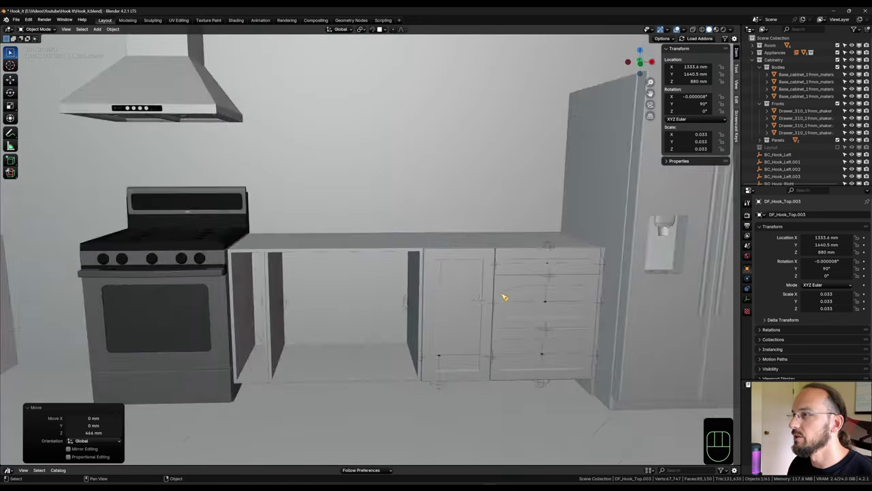
{"action": "middle_click_drag", "start_coordinate": [502, 296], "coordinate": [508, 307]}
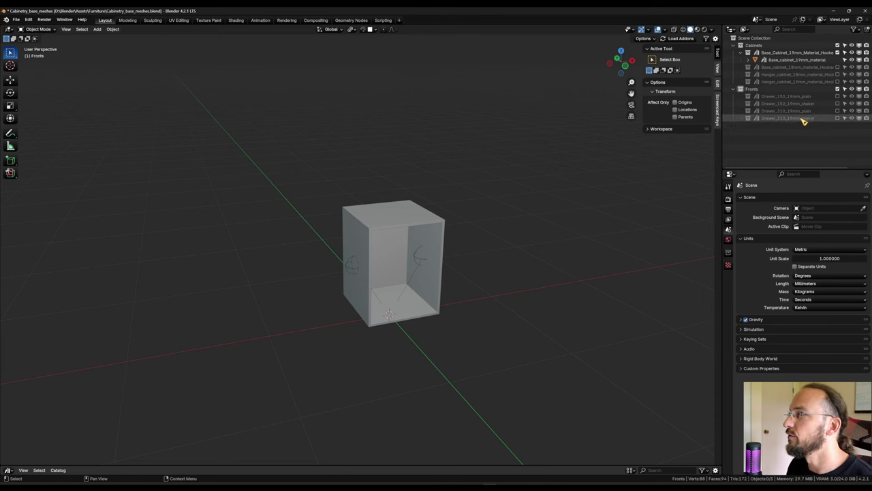
Inspect the base cabinet's hooks, Left/Right vertex groups and Hook and Bevel modifiers.
{"action": "scroll", "coordinate": [471, 319], "scroll_direction": "up", "scroll_amount": 5}
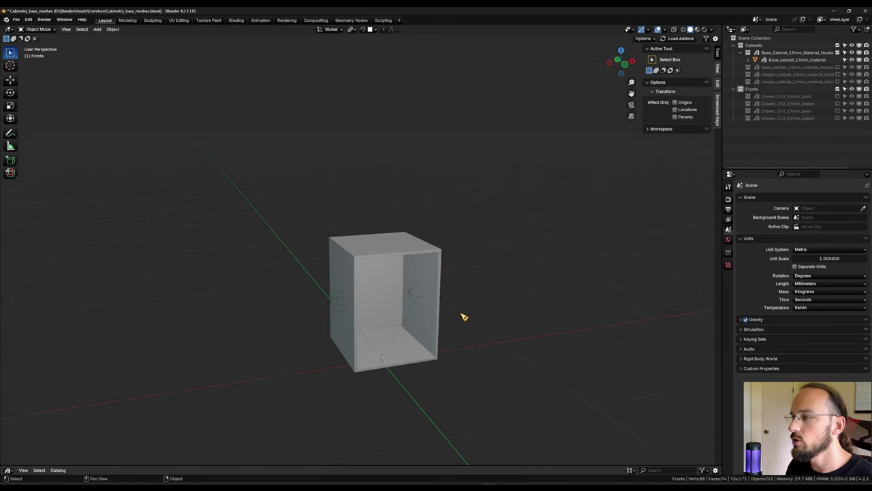
{"action": "left_click", "coordinate": [443, 310]}
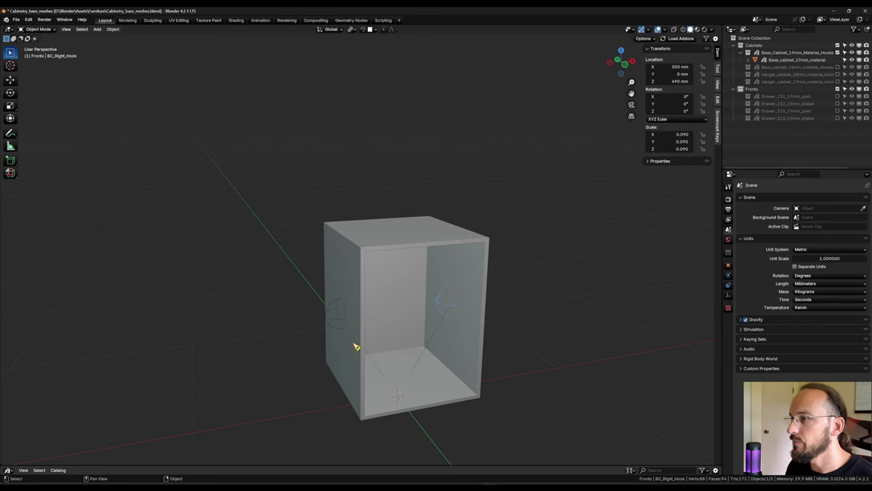
{"action": "left_click", "coordinate": [335, 321]}
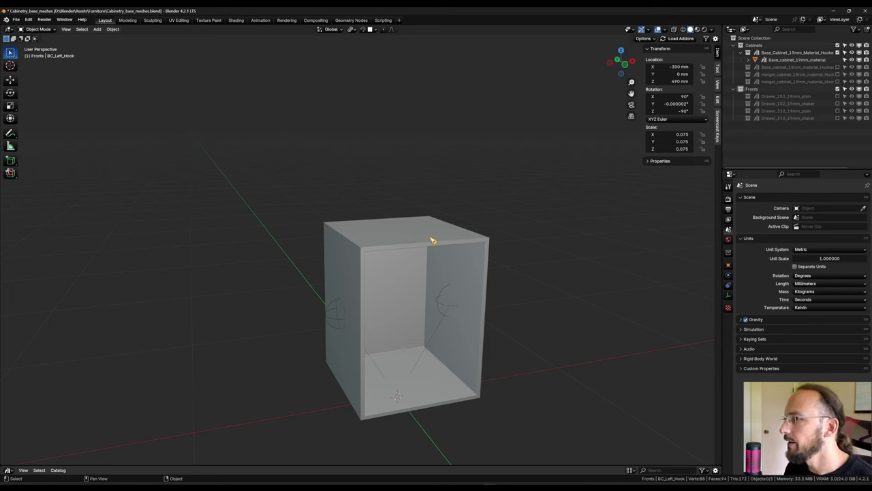
{"action": "left_click", "coordinate": [433, 241]}
{"action": "left_click", "coordinate": [729, 317]}
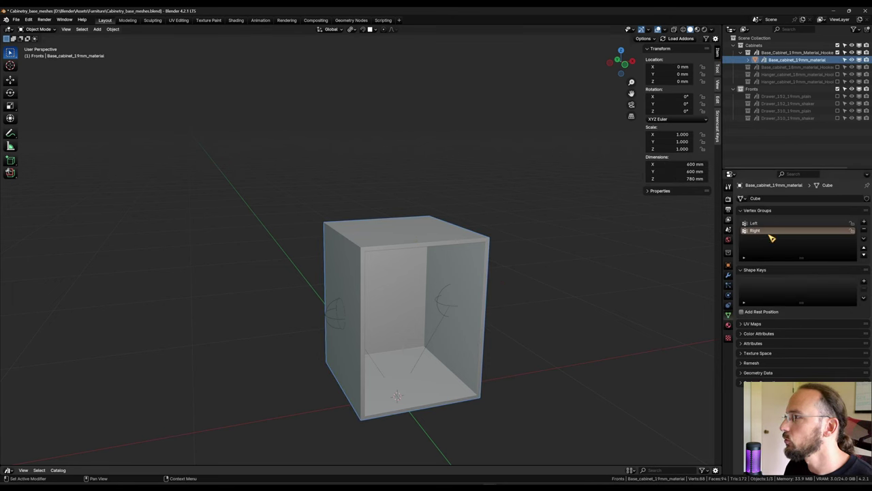
{"action": "left_click", "coordinate": [729, 276]}
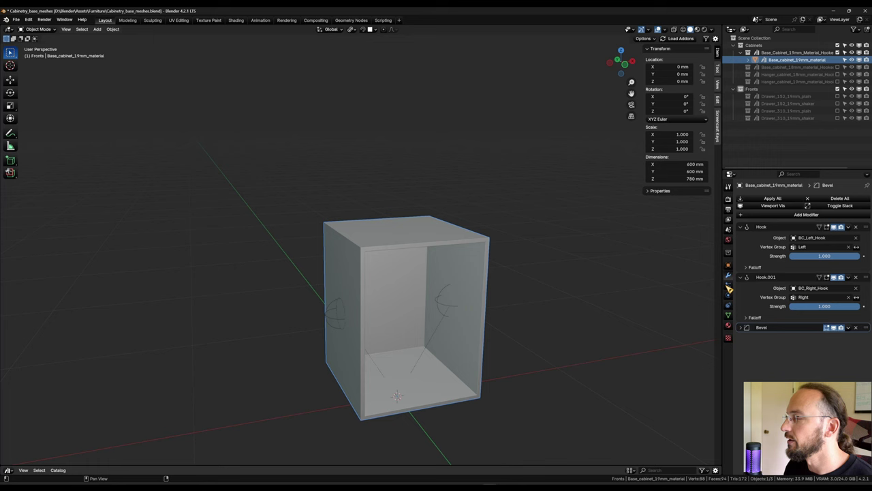
{"action": "left_click", "coordinate": [544, 375]}
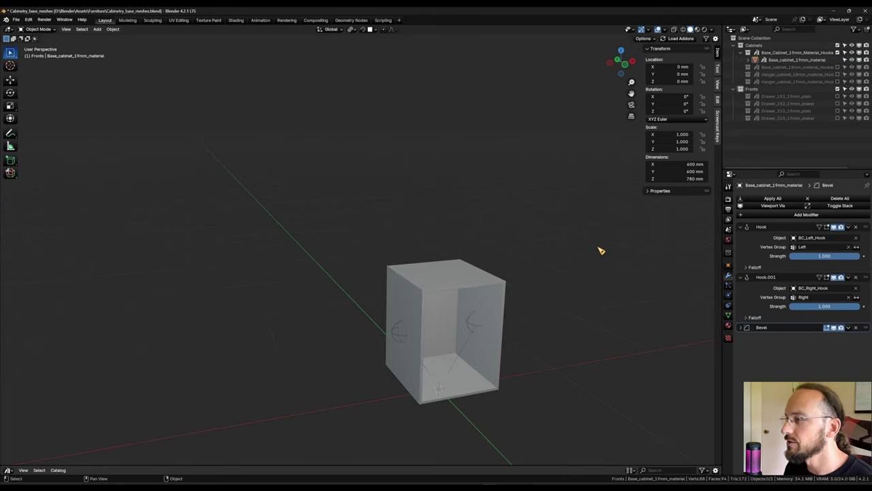
Mark the 19mm base cabinet as an asset from the Outliner.
{"action": "scroll", "coordinate": [598, 262], "scroll_direction": "down", "scroll_amount": 2}
{"action": "right_click", "coordinate": [792, 61]}
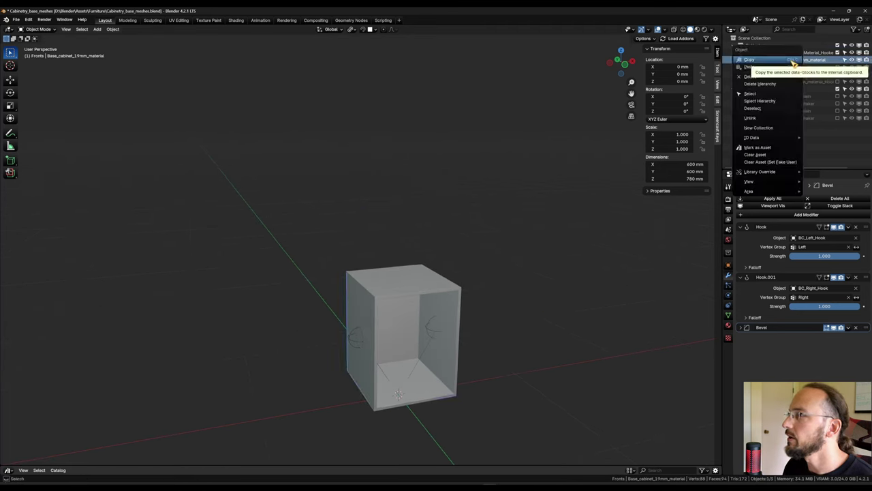
{"action": "key", "text": "Escape"}
{"action": "right_click", "coordinate": [783, 60]}
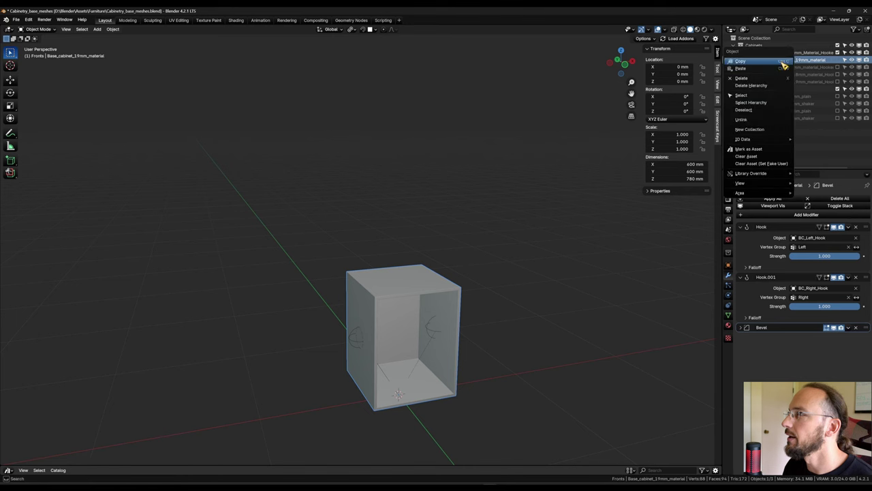
{"action": "left_click", "coordinate": [763, 150]}
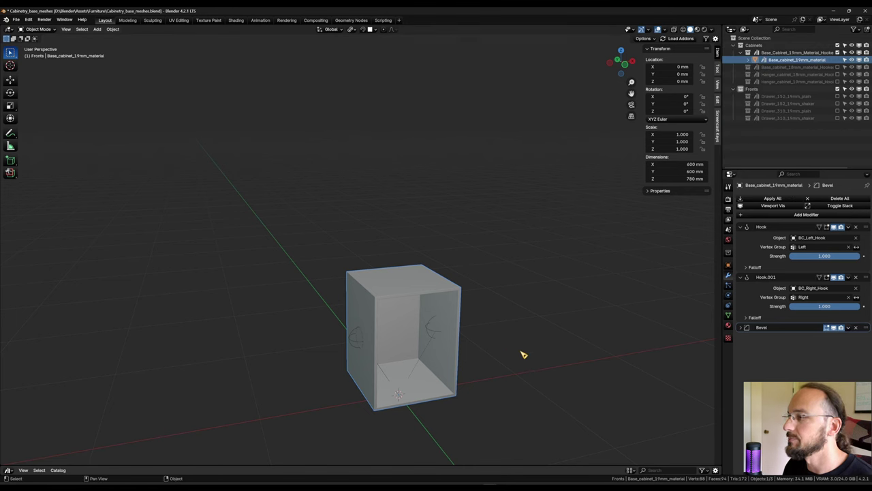
{"action": "left_click", "coordinate": [521, 352]}
{"action": "scroll", "coordinate": [522, 353], "scroll_direction": "up", "scroll_amount": 2}
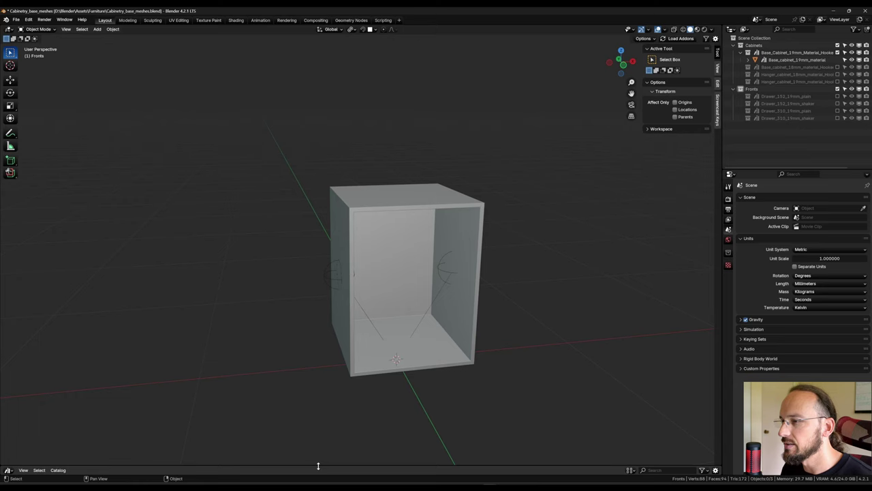
Open an Asset Browser below the viewport and expand Cabinetry > Bodies.
{"action": "left_click_drag", "start_coordinate": [317, 466], "coordinate": [345, 286]}
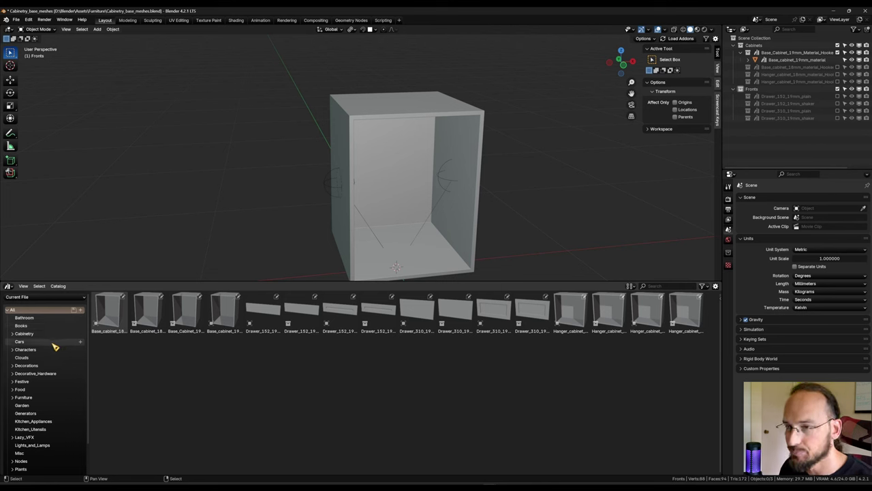
{"action": "left_click", "coordinate": [12, 334]}
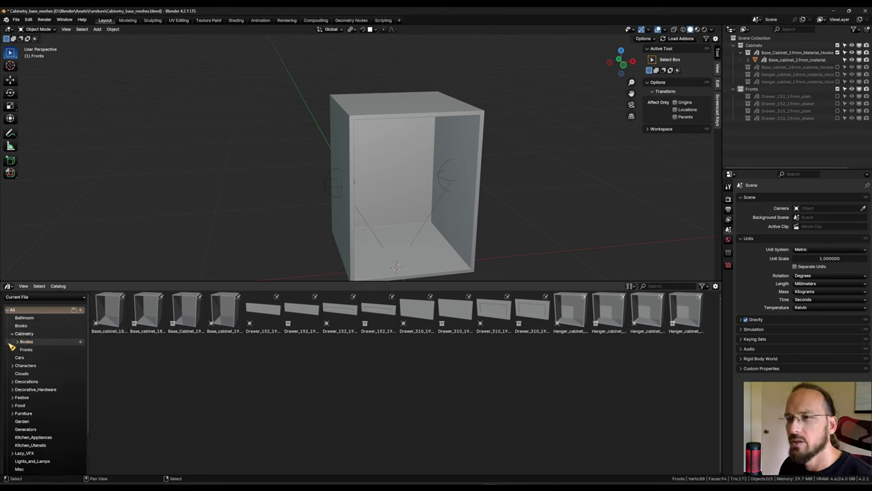
{"action": "left_click", "coordinate": [18, 341]}
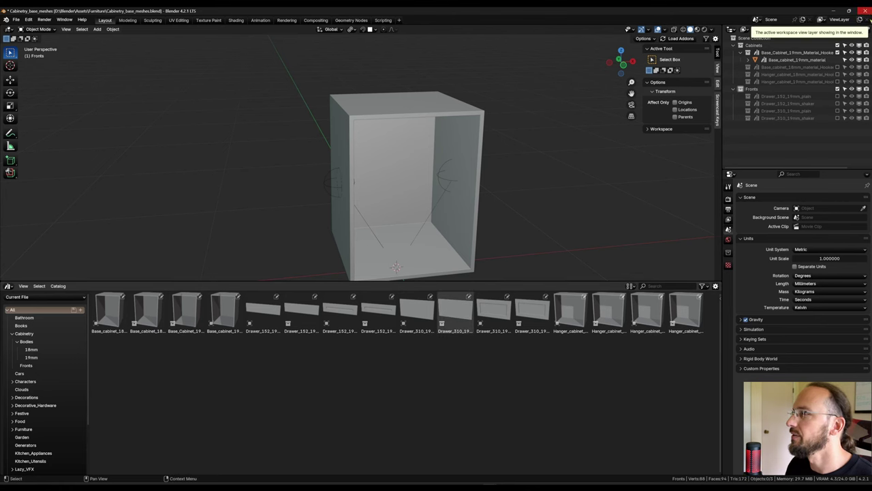
Return to the Hook_it kitchen window and make the Asset Browser taller.
{"action": "left_click", "coordinate": [458, 463]}
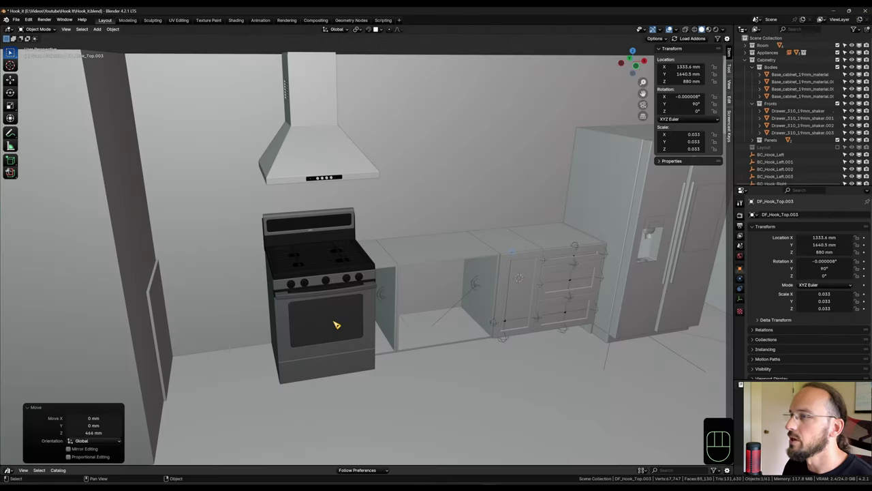
{"action": "middle_click_drag", "start_coordinate": [357, 336], "coordinate": [284, 476]}
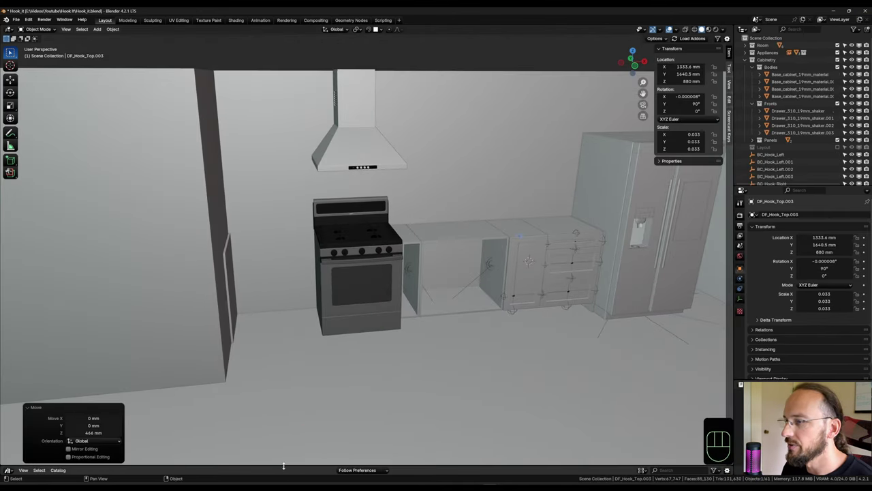
{"action": "left_click_drag", "start_coordinate": [284, 465], "coordinate": [284, 325]}
Filter the asset library to the Cabinetry > Bodies > 19mm catalogue.
{"action": "left_click", "coordinate": [21, 377]}
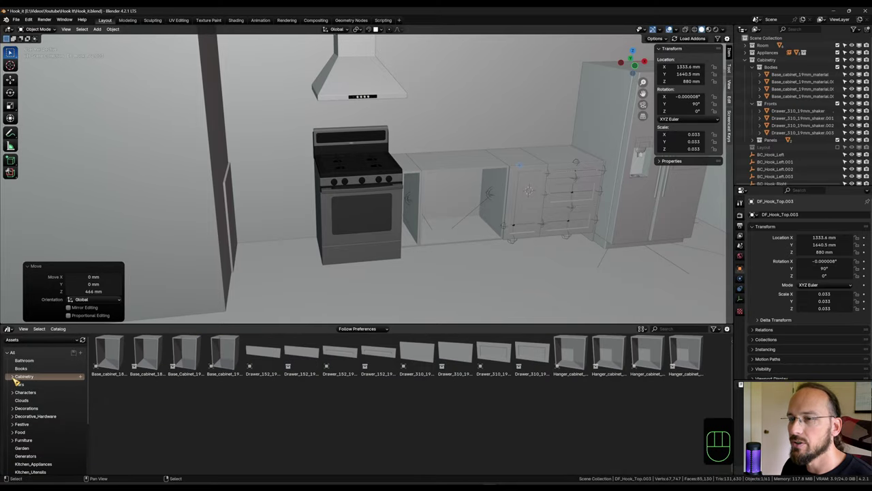
{"action": "left_click", "coordinate": [13, 377]}
{"action": "left_click", "coordinate": [29, 385]}
{"action": "left_click", "coordinate": [17, 384]}
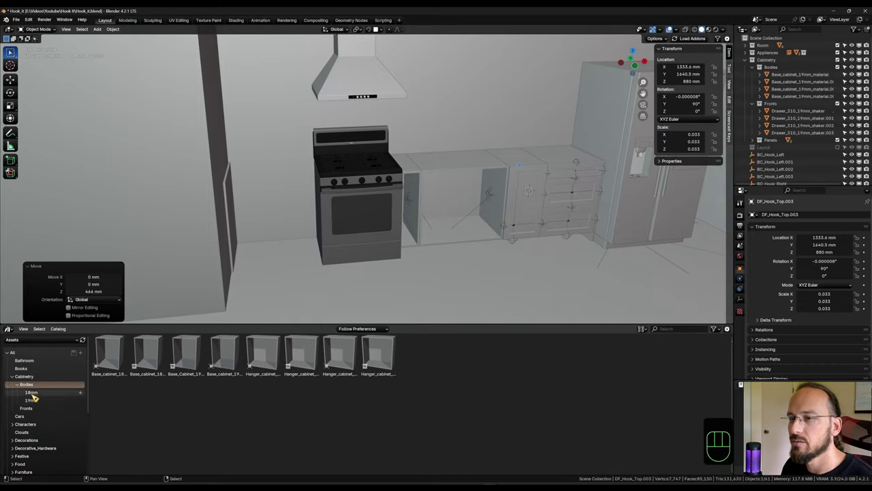
{"action": "left_click", "coordinate": [31, 400]}
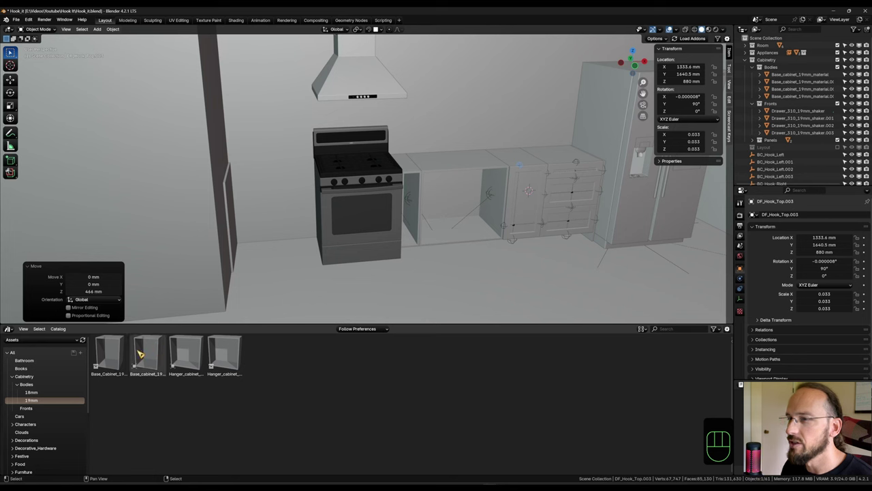
Place a 19mm Base_cabinet left of the stove and adjust its depth along Y.
{"action": "left_click_drag", "start_coordinate": [146, 364], "coordinate": [275, 239]}
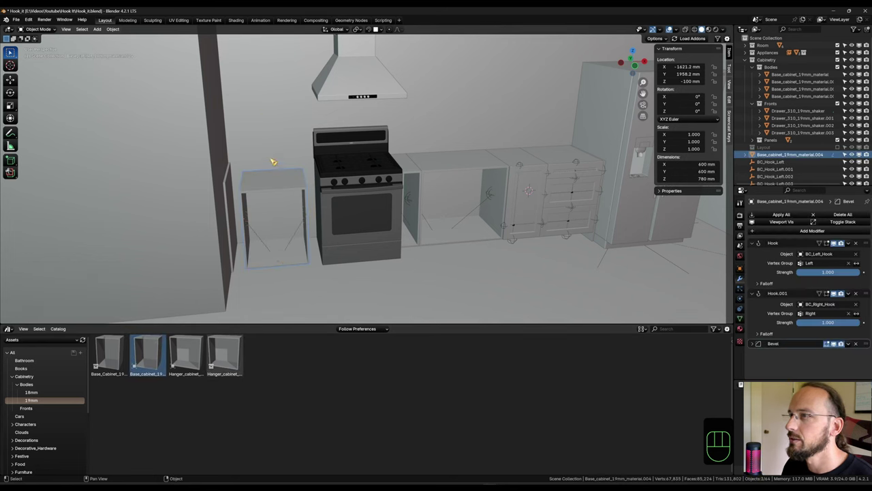
{"action": "scroll", "coordinate": [268, 158], "scroll_direction": "up", "scroll_amount": 4}
{"action": "key", "text": "g"}
{"action": "key", "text": "y"}
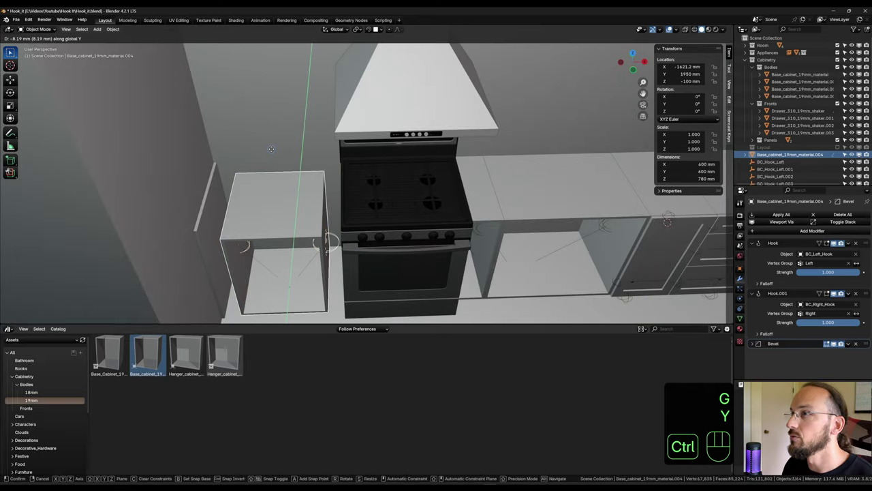
{"action": "left_click", "coordinate": [271, 149]}
Widen the base cabinet by moving its left and right hooks along X, the right hook to 417.92 mm.
{"action": "middle_click_drag", "start_coordinate": [272, 179], "coordinate": [333, 194], "text": "shift"}
{"action": "scroll", "coordinate": [332, 194], "scroll_direction": "up", "scroll_amount": 3}
{"action": "left_click", "coordinate": [268, 227]}
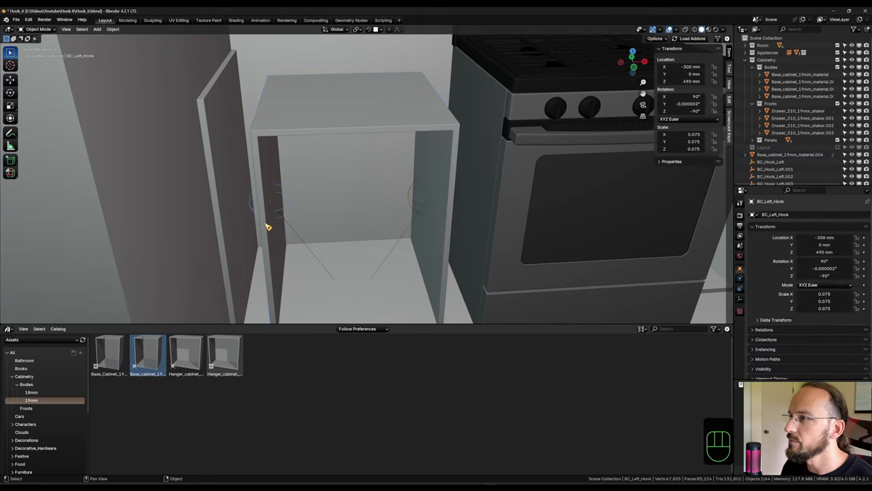
{"action": "key", "text": "g"}
{"action": "key", "text": "x"}
{"action": "left_click", "coordinate": [234, 205], "text": "ctrl"}
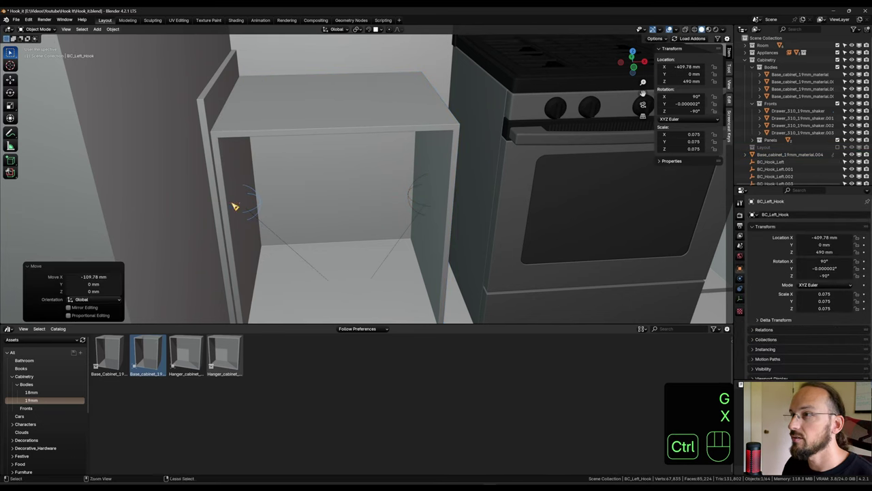
{"action": "left_click", "coordinate": [421, 208]}
{"action": "key", "text": "g"}
{"action": "key", "text": "x"}
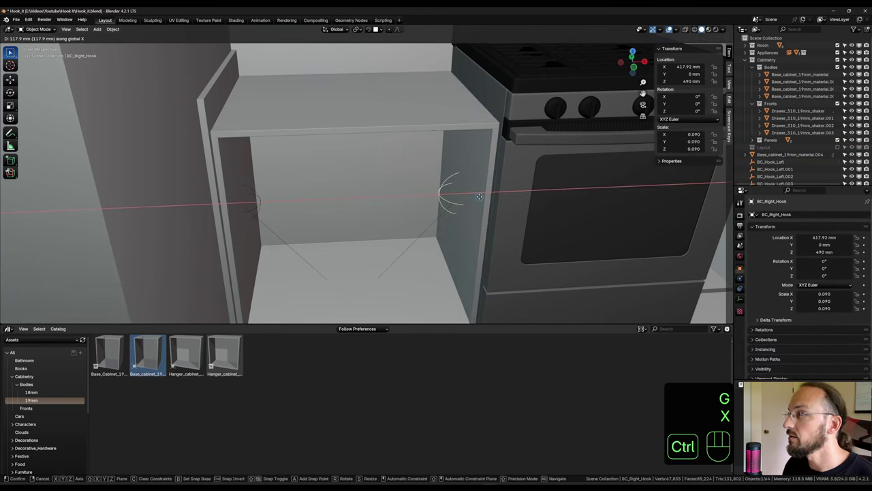
{"action": "left_click", "coordinate": [481, 198], "text": "ctrl"}
Raise the new base cabinet 100 mm along Z.
{"action": "scroll", "coordinate": [468, 225], "scroll_direction": "down", "scroll_amount": 5}
{"action": "middle_click_drag", "start_coordinate": [469, 225], "coordinate": [389, 218], "text": "shift"}
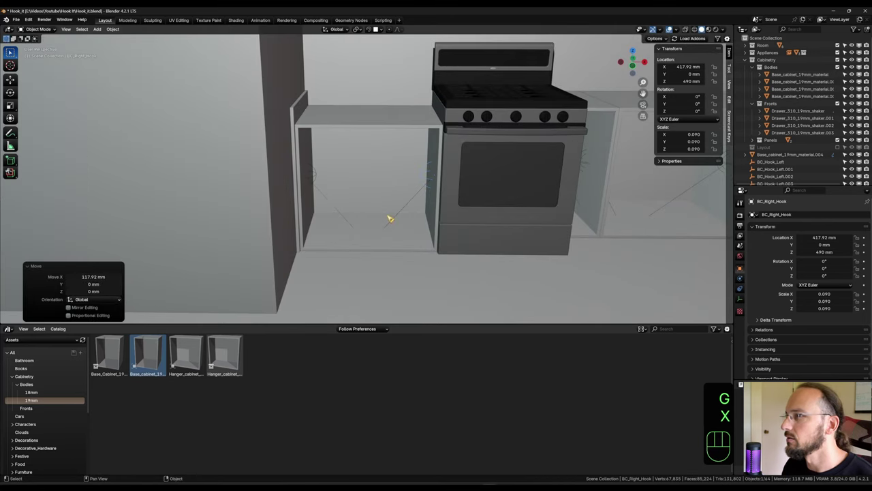
{"action": "left_click", "coordinate": [316, 177], "text": "shift"}
{"action": "left_click", "coordinate": [380, 234], "text": "shift"}
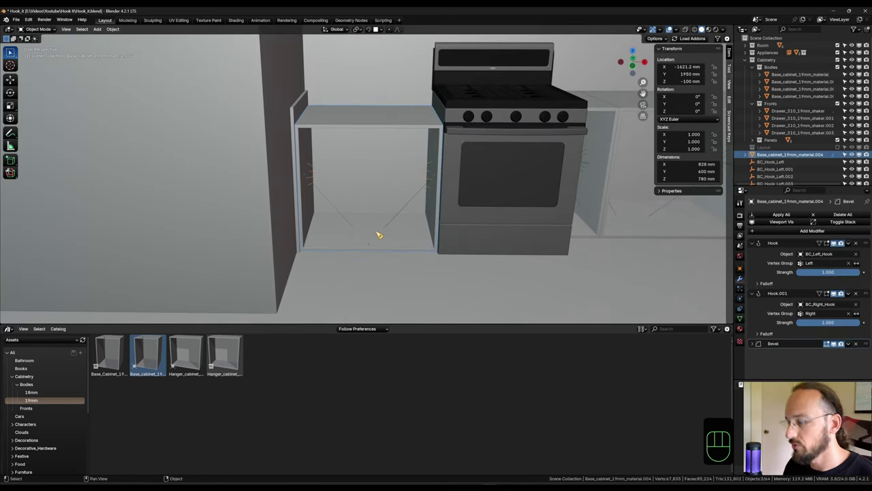
{"action": "key", "text": "g"}
{"action": "key", "text": "z"}
{"action": "key", "text": "KP_1"}
{"action": "key", "text": "KP_0"}
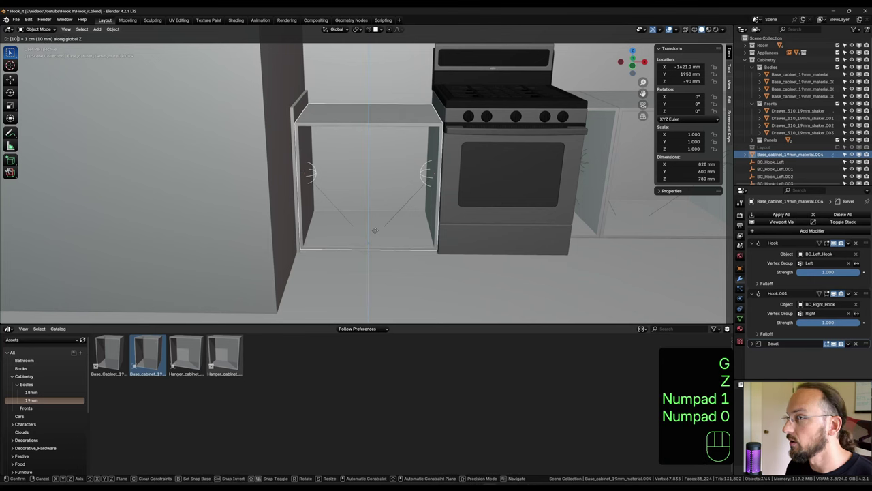
{"action": "key", "text": "KP_0"}
{"action": "key", "text": "KP_Enter"}
Drag a hanger cabinet asset into the kitchen scene.
{"action": "middle_click_drag", "start_coordinate": [379, 235], "coordinate": [463, 228], "text": "shift"}
{"action": "scroll", "coordinate": [449, 211], "scroll_direction": "up", "scroll_amount": 4}
{"action": "middle_click_drag", "start_coordinate": [433, 197], "coordinate": [416, 204]}
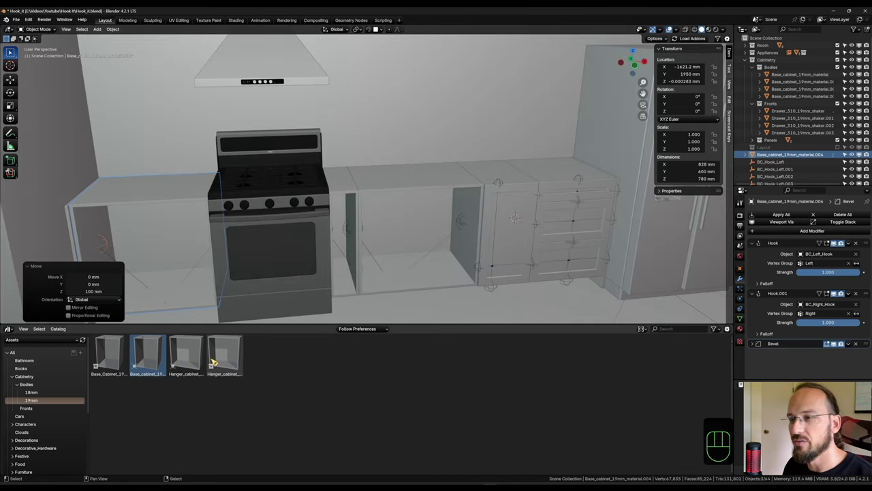
{"action": "left_click_drag", "start_coordinate": [186, 363], "coordinate": [422, 171]}
Push the hanger cabinet to Y 2100 mm and raise it 480 mm.
{"action": "middle_click_drag", "start_coordinate": [422, 171], "coordinate": [418, 224]}
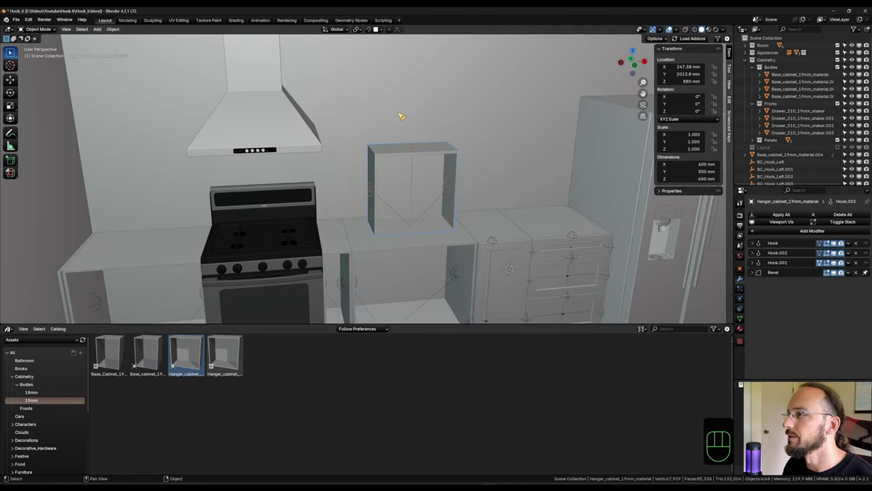
{"action": "key", "text": "g"}
{"action": "key", "text": "y"}
{"action": "left_click", "coordinate": [440, 162]}
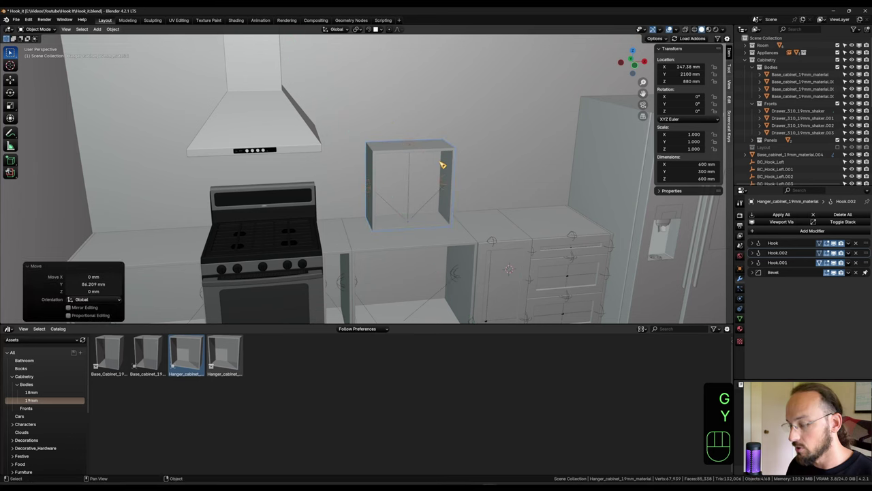
{"action": "key", "text": "g"}
{"action": "type", "text": "z"}
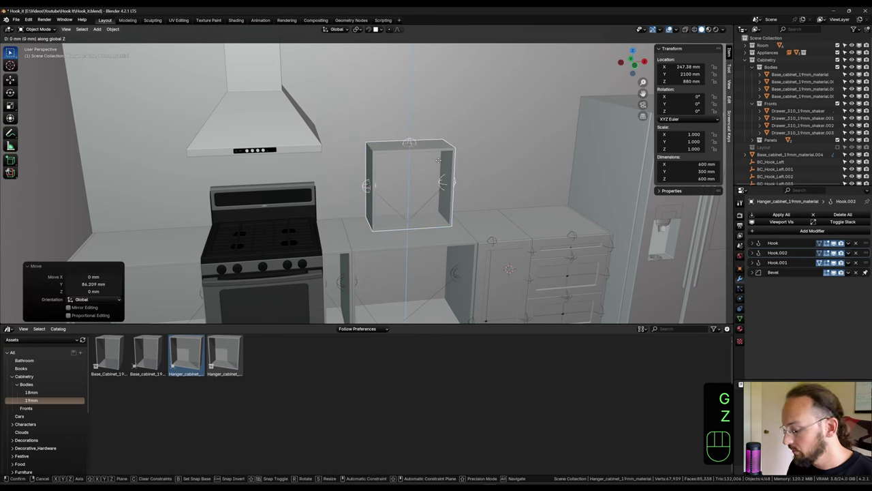
{"action": "type", "text": "480"}
{"action": "key", "text": "KP_Enter"}
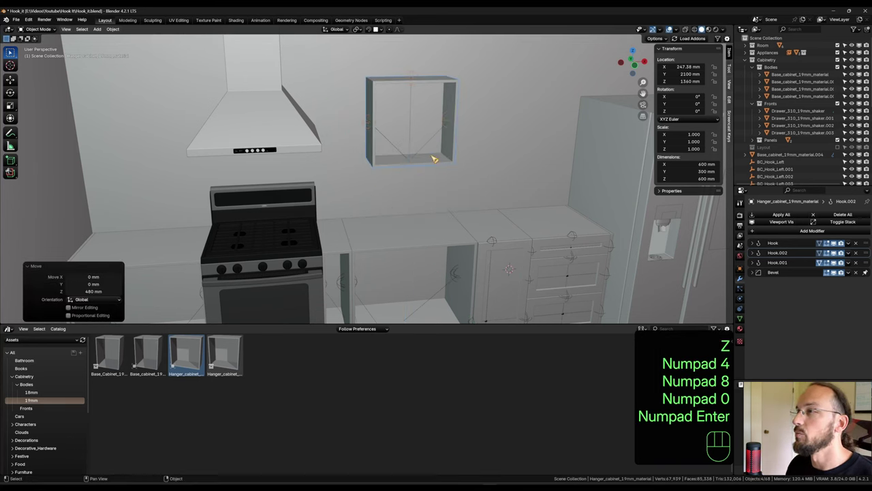
Unhide the hook empties and raise the top hook 300 mm so the cabinet is 900 mm tall.
{"action": "middle_click_drag", "start_coordinate": [433, 158], "coordinate": [447, 210]}
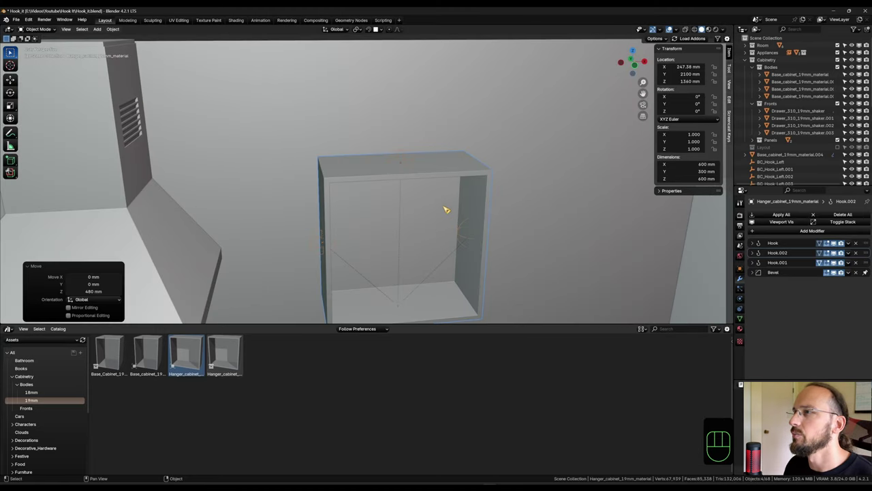
{"action": "key", "text": "alt+h"}
{"action": "left_click", "coordinate": [402, 155]}
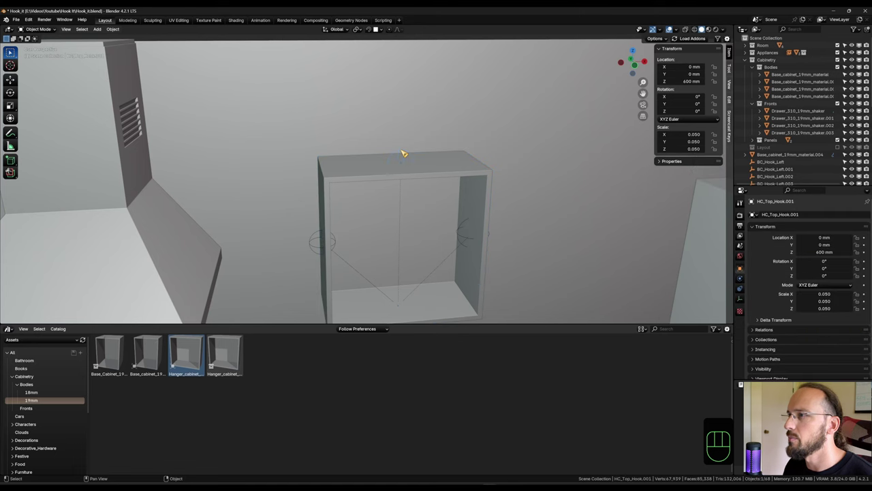
{"action": "key", "text": "g"}
{"action": "key", "text": "z"}
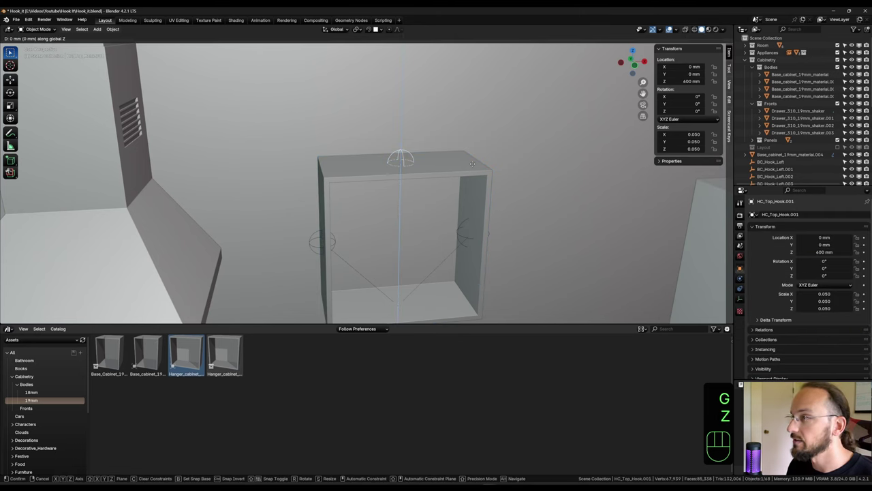
{"action": "key", "text": "KP_3"}
{"action": "key", "text": "KP_0"}
{"action": "key", "text": "KP_0"}
{"action": "key", "text": "KP_Enter"}
{"action": "scroll", "coordinate": [510, 204], "scroll_direction": "down", "scroll_amount": 3}
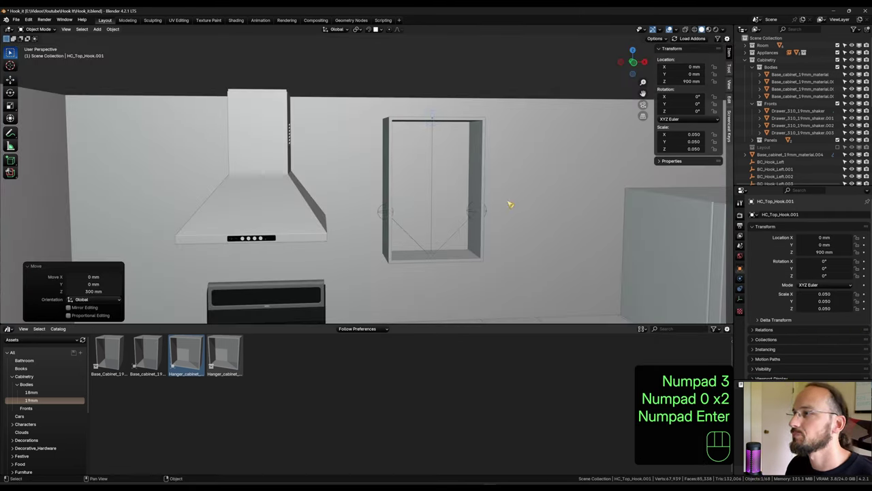
{"action": "left_click", "coordinate": [470, 153]}
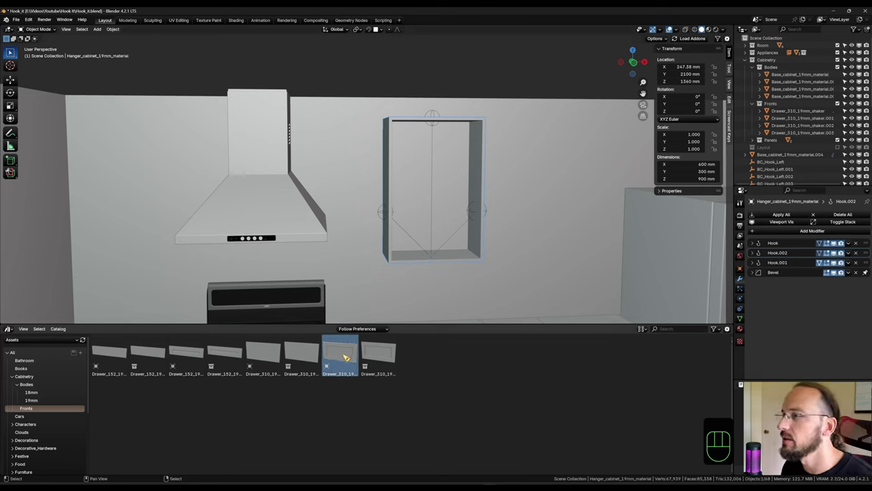
Add a Drawer_310 shaker front and snap it flush against the wall cabinet.
{"action": "left_click_drag", "start_coordinate": [346, 357], "coordinate": [443, 253]}
{"action": "key", "text": "KP_Decimal"}
{"action": "key", "text": "g"}
{"action": "key", "text": "x"}
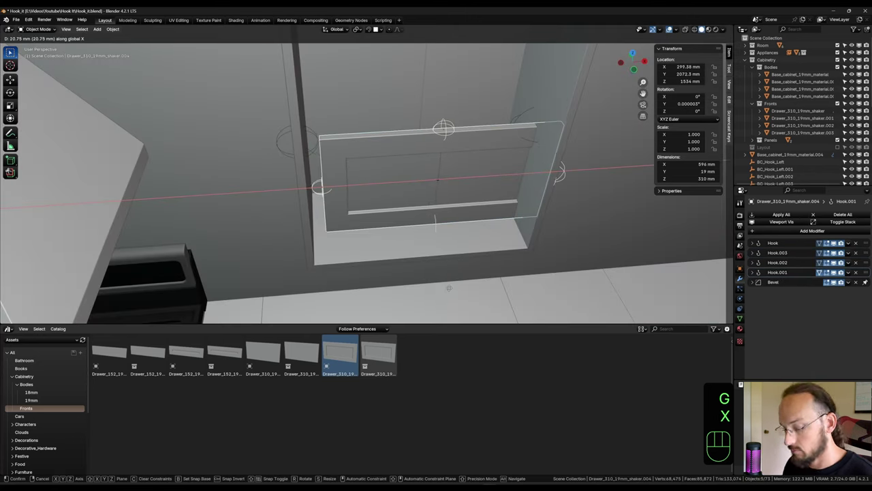
{"action": "key", "text": "y"}
{"action": "left_click", "coordinate": [448, 312]}
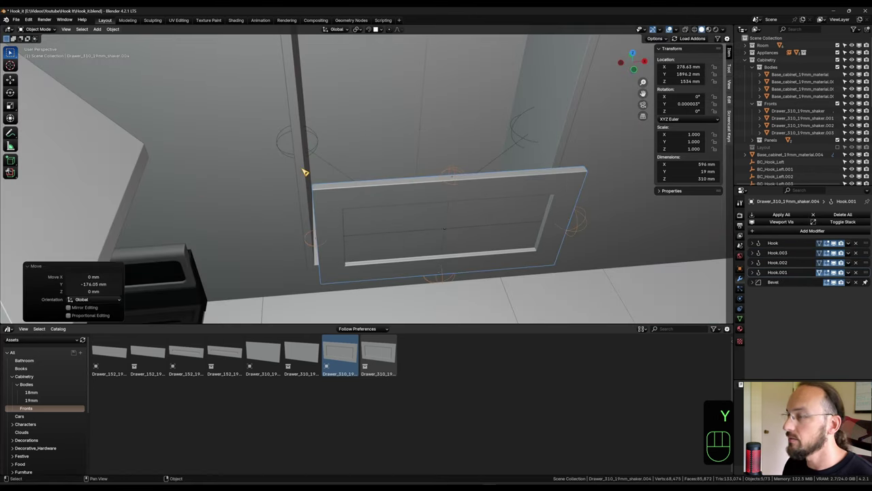
{"action": "key", "text": "g"}
{"action": "key", "text": "y"}
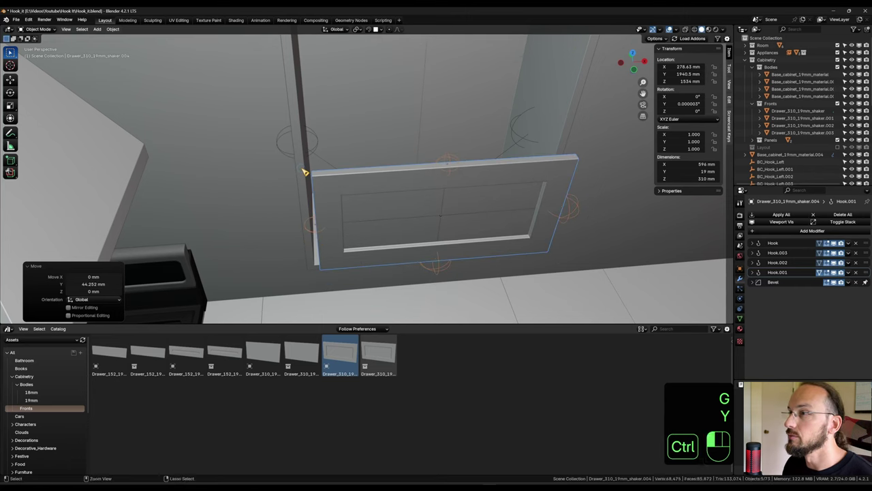
{"action": "left_click", "coordinate": [317, 258], "text": "ctrl"}
Snap the front's left and right hooks to the cabinet's sides along X.
{"action": "left_click", "coordinate": [319, 238]}
{"action": "middle_click_drag", "start_coordinate": [319, 237], "coordinate": [502, 269]}
{"action": "key", "text": "g"}
{"action": "key", "text": "x"}
{"action": "left_click", "coordinate": [294, 223], "text": "ctrl"}
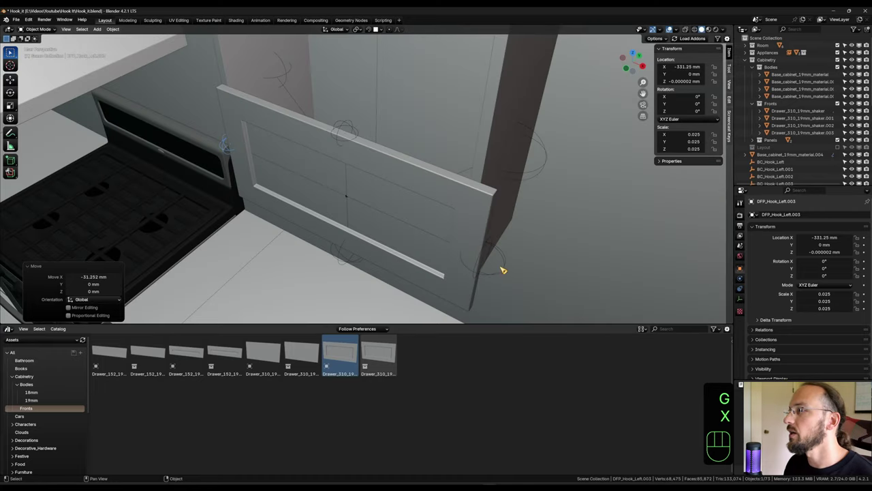
{"action": "left_click", "coordinate": [499, 276]}
{"action": "key", "text": "g"}
{"action": "key", "text": "x"}
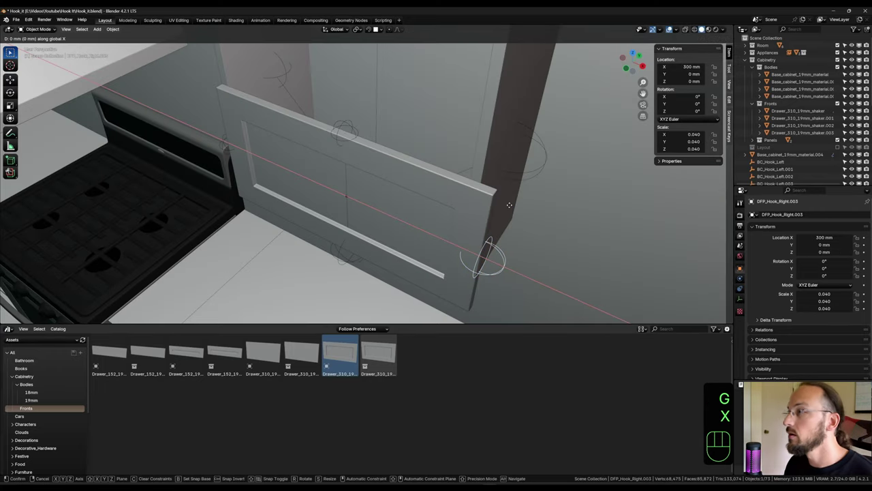
{"action": "left_click", "coordinate": [512, 209], "text": "ctrl"}
Lower the front's bottom hook 17 mm to the cabinet's bottom edge.
{"action": "middle_click_drag", "start_coordinate": [513, 209], "coordinate": [412, 145]}
{"action": "left_click", "coordinate": [368, 218]}
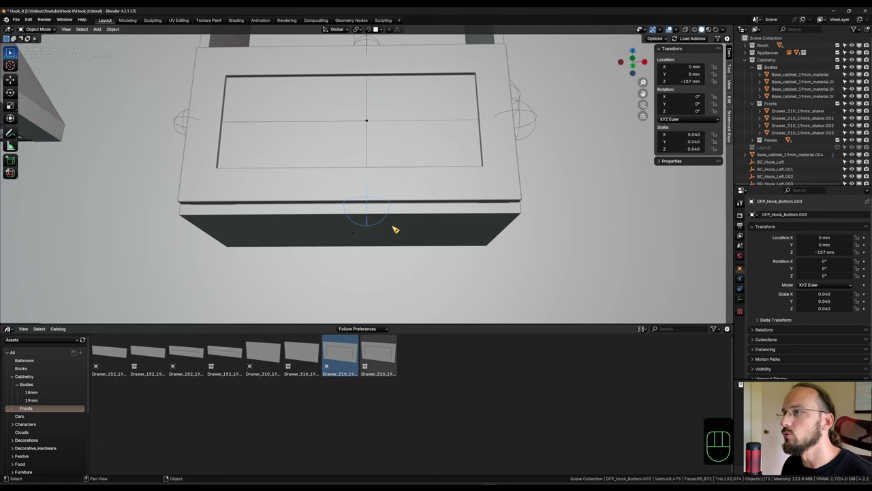
{"action": "key", "text": "g"}
{"action": "key", "text": "x"}
{"action": "key", "text": "z"}
{"action": "left_click", "coordinate": [390, 164]}
Snap the front's top hook up to the cabinet top at Z 726 mm.
{"action": "middle_click_drag", "start_coordinate": [390, 163], "coordinate": [396, 190], "text": "shift"}
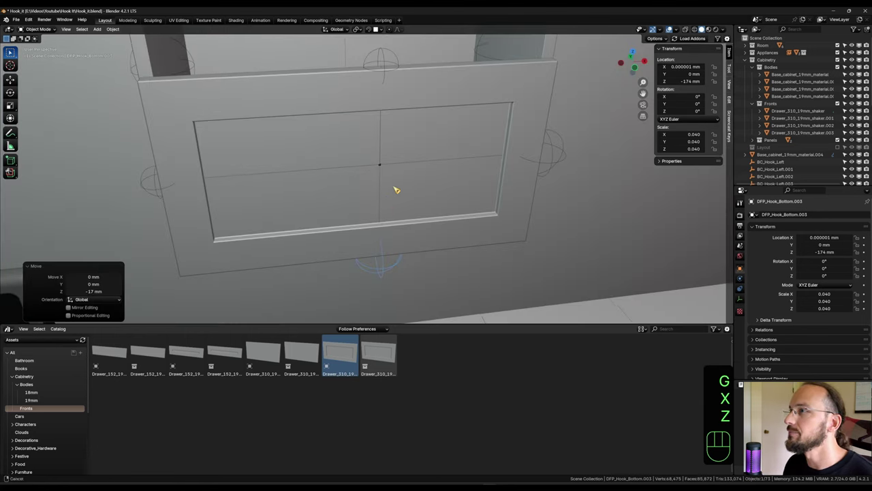
{"action": "scroll", "coordinate": [396, 190], "scroll_direction": "down", "scroll_amount": 2}
{"action": "left_click", "coordinate": [409, 175]}
{"action": "scroll", "coordinate": [402, 150], "scroll_direction": "down", "scroll_amount": 5}
{"action": "key", "text": "g"}
{"action": "key", "text": "z"}
{"action": "left_click", "coordinate": [473, 225]}
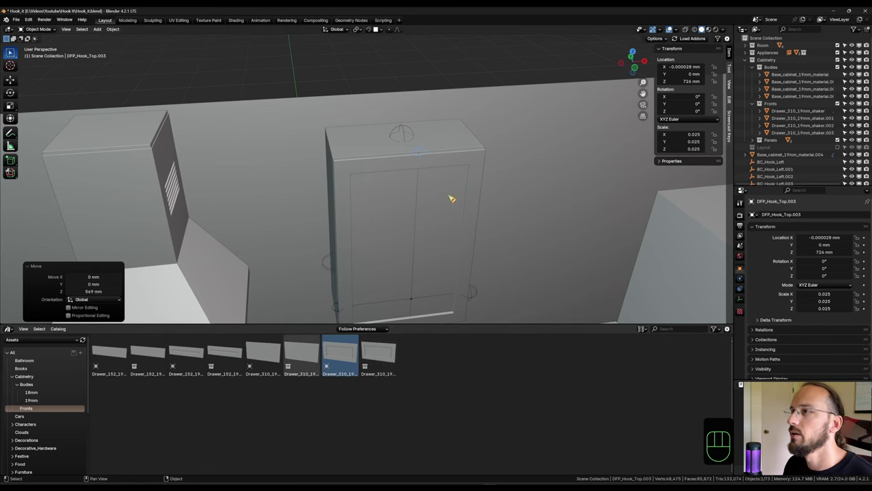
{"action": "scroll", "coordinate": [450, 198], "scroll_direction": "up", "scroll_amount": 6}
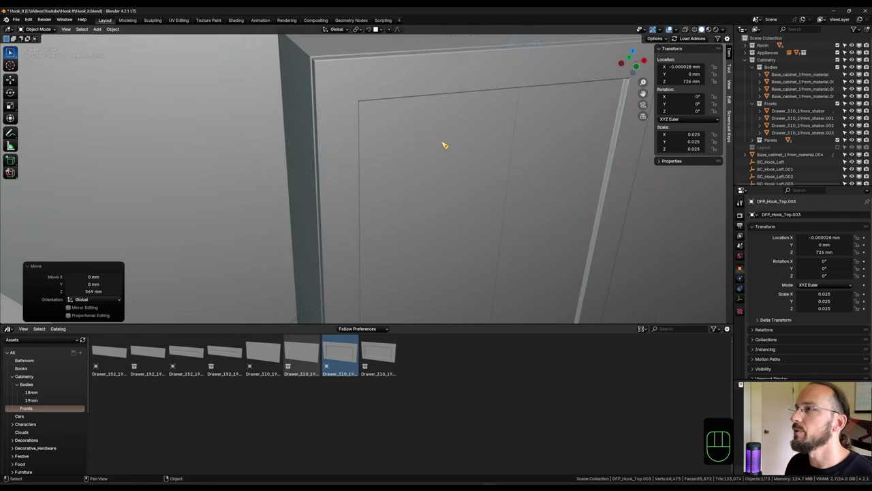
Enlarge the 3D viewport and enter Edit Mode on the drawer front.
{"action": "scroll", "coordinate": [444, 145], "scroll_direction": "down", "scroll_amount": 3}
{"action": "left_click_drag", "start_coordinate": [463, 332], "coordinate": [469, 450]}
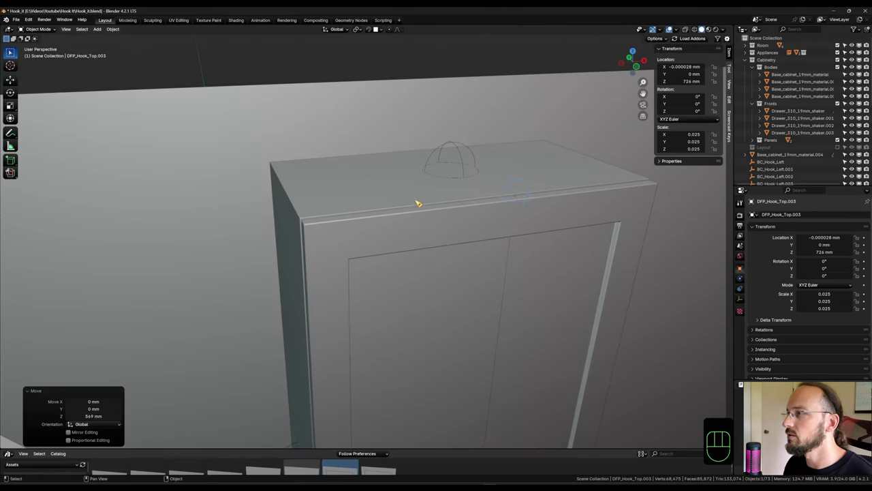
{"action": "scroll", "coordinate": [419, 218], "scroll_direction": "up", "scroll_amount": 3}
{"action": "key", "text": "Tab"}
{"action": "left_click", "coordinate": [442, 224]}
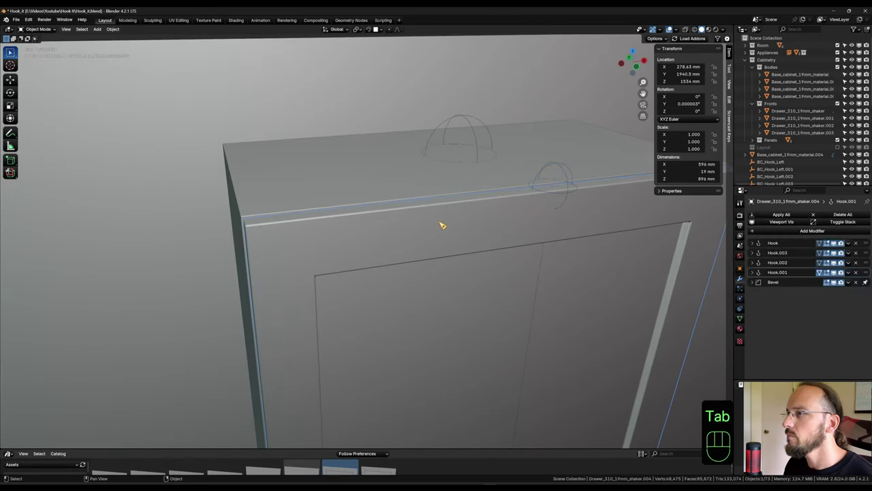
{"action": "key", "text": "Tab"}
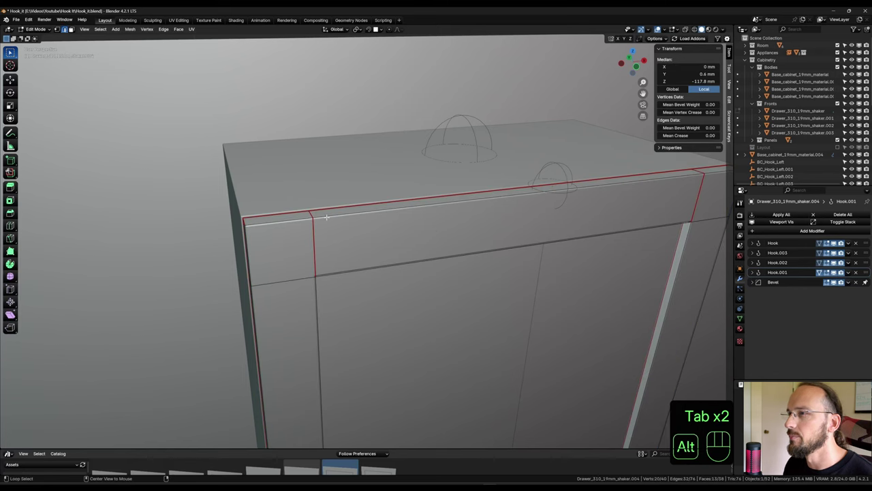
Select the front's top, left, right and bottom frame edge loops.
{"action": "left_click", "coordinate": [423, 205], "text": "alt"}
{"action": "scroll", "coordinate": [346, 317], "scroll_direction": "down", "scroll_amount": 4}
{"action": "left_click", "coordinate": [238, 253], "text": "alt+shift"}
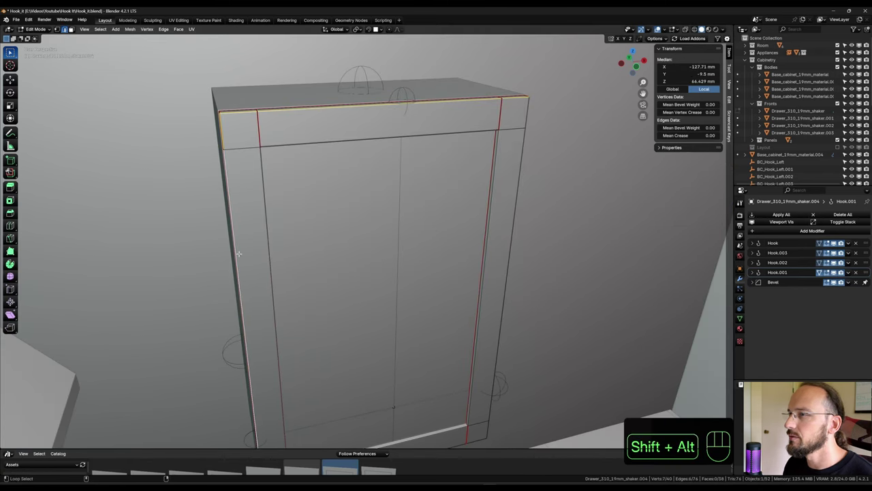
{"action": "left_click", "coordinate": [512, 229], "text": "alt+shift"}
{"action": "middle_click_drag", "start_coordinate": [511, 230], "coordinate": [429, 251]}
{"action": "left_click", "coordinate": [459, 299], "text": "alt+shift"}
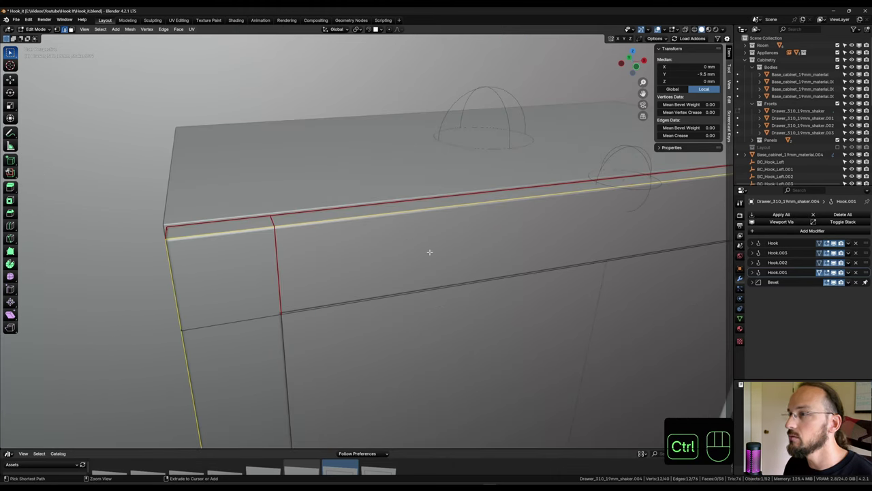
Bevel the frame edges 7.43 mm with 2 segments and a concave custom profile.
{"action": "key", "text": "ctrl+b"}
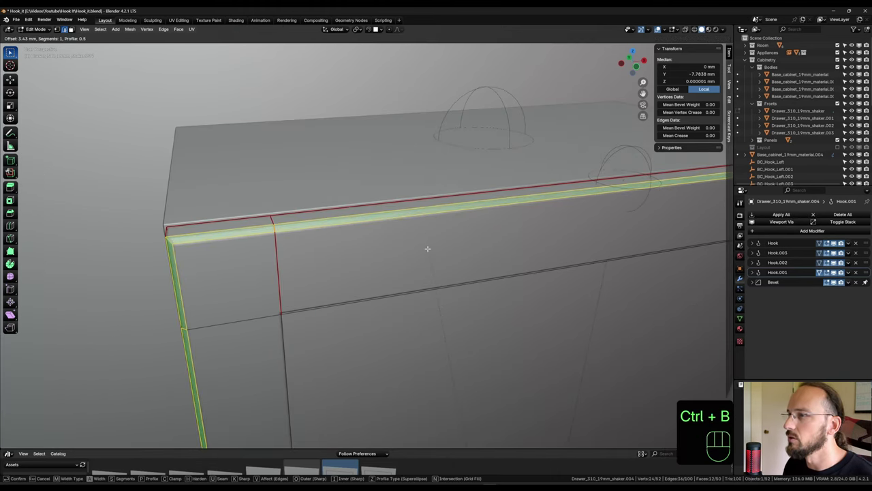
{"action": "left_click", "coordinate": [425, 245]}
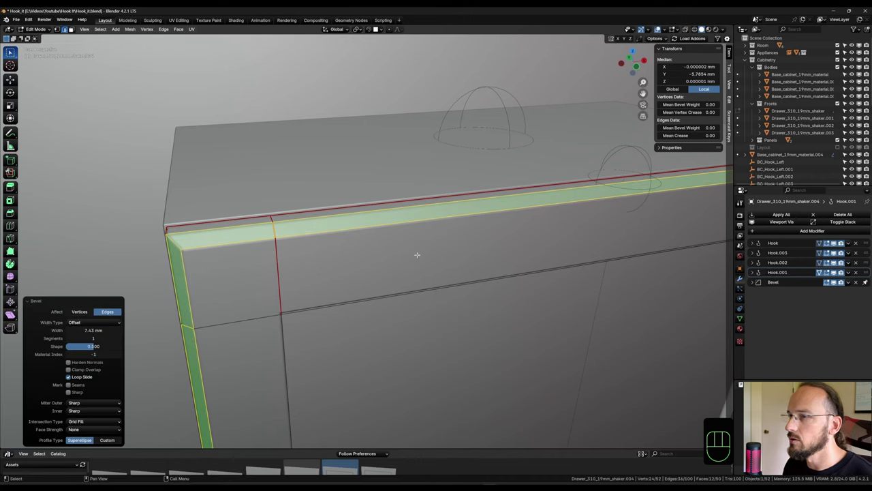
{"action": "left_click", "coordinate": [121, 339]}
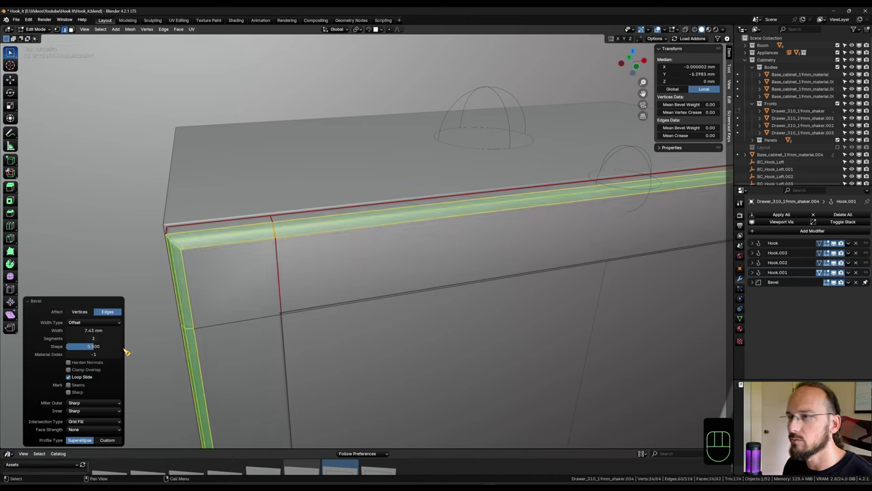
{"action": "left_click", "coordinate": [107, 440]}
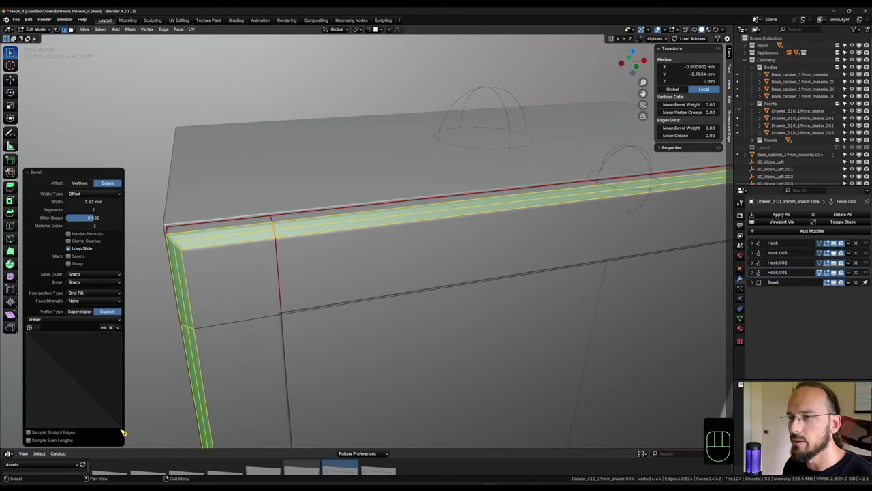
{"action": "left_click_drag", "start_coordinate": [77, 383], "coordinate": [49, 389]}
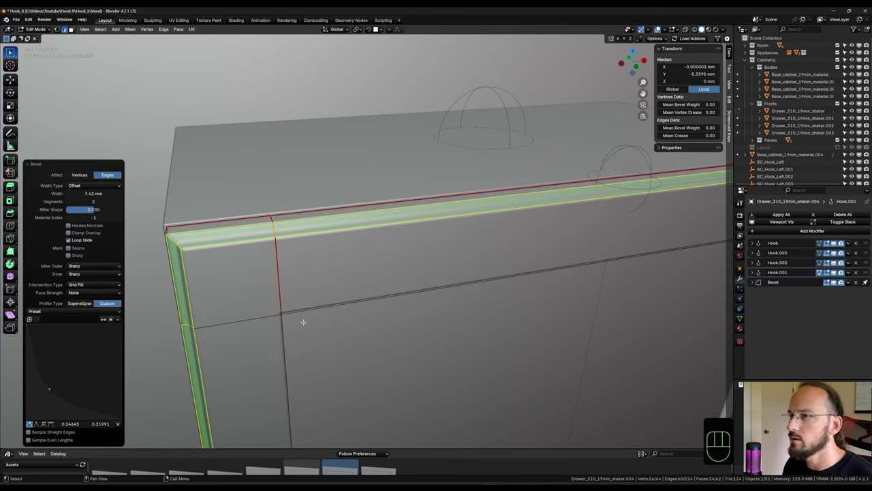
Exit Edit Mode and try moving the front's top hook, then cancel.
{"action": "key", "text": "Tab"}
{"action": "middle_click_drag", "start_coordinate": [335, 312], "coordinate": [490, 272]}
{"action": "middle_click_drag", "start_coordinate": [544, 253], "coordinate": [561, 295]}
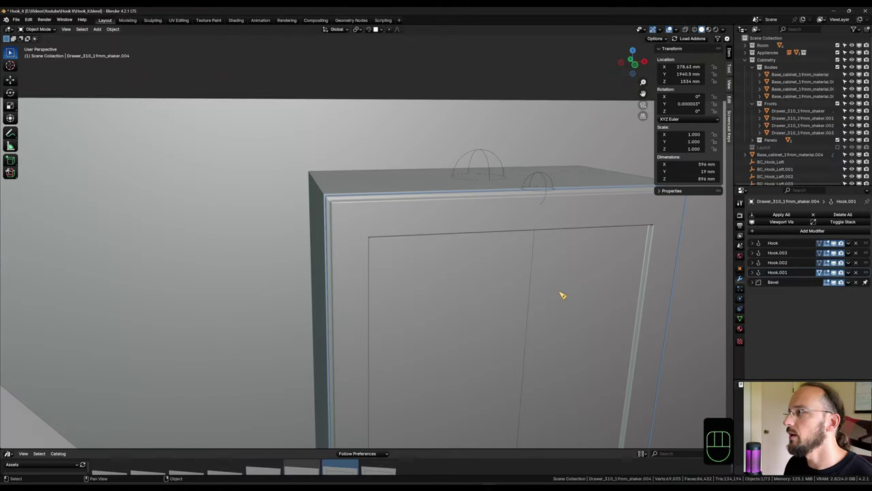
{"action": "left_click", "coordinate": [546, 186]}
{"action": "key", "text": "g"}
{"action": "key", "text": "z"}
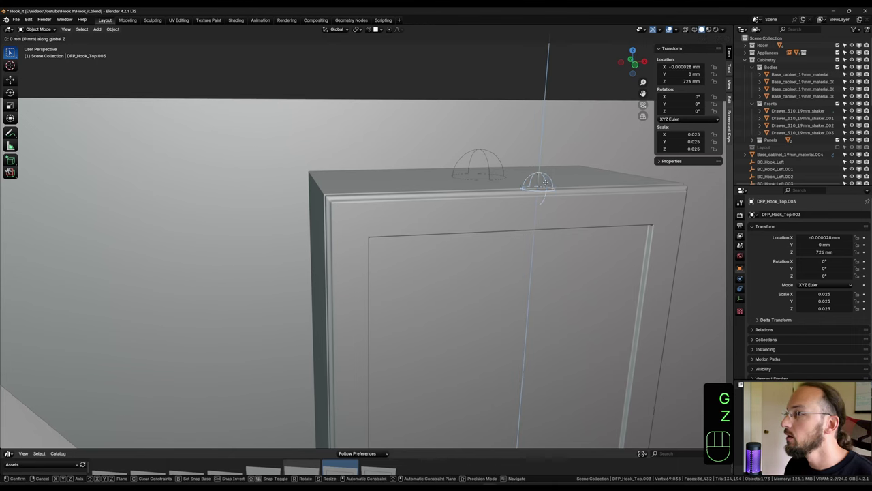
{"action": "right_click", "coordinate": [537, 310]}
{"action": "scroll", "coordinate": [502, 285], "scroll_direction": "down", "scroll_amount": 3}
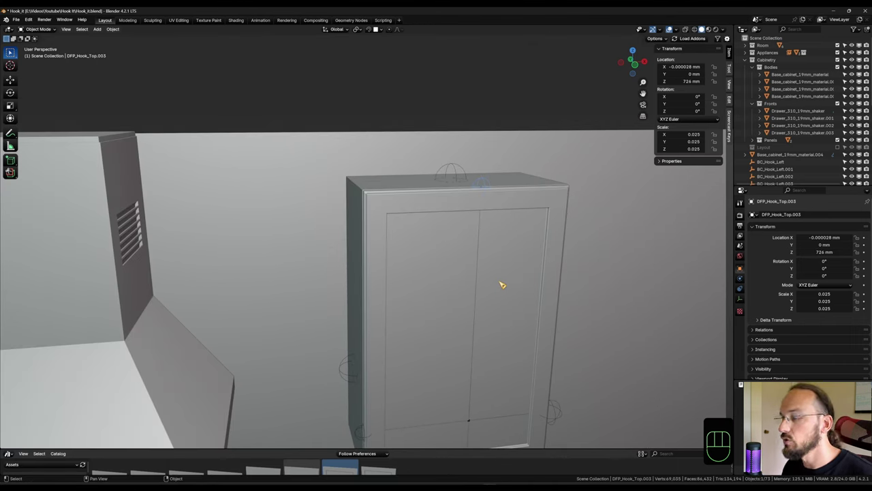